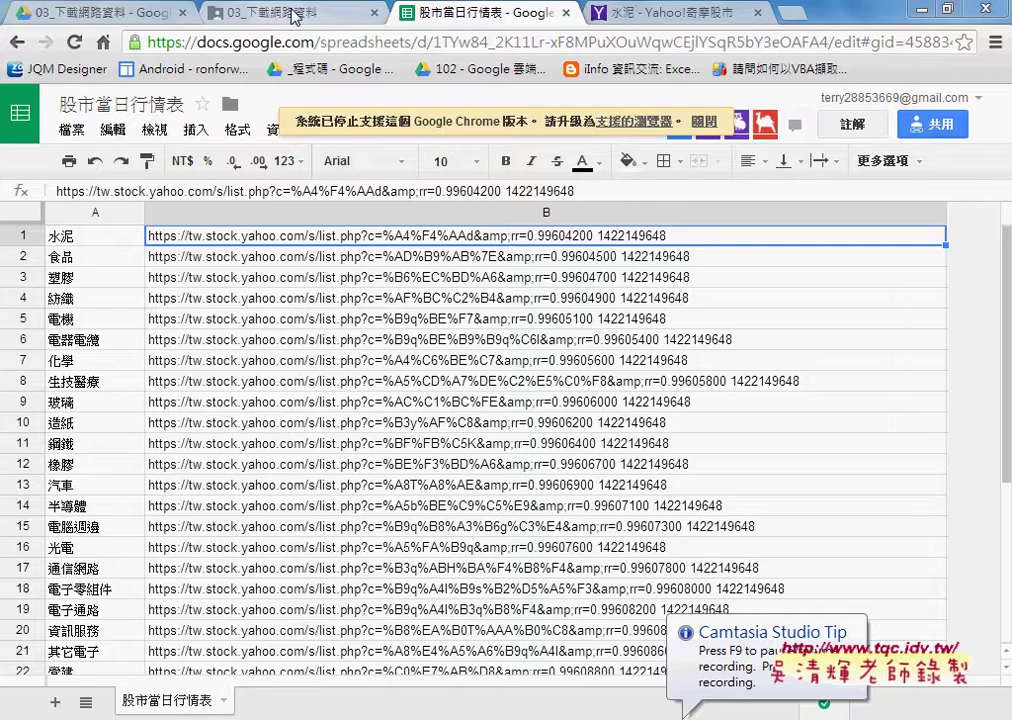
Go back to the stock-quote spreadsheet and make column B slightly narrower
click(295, 17)
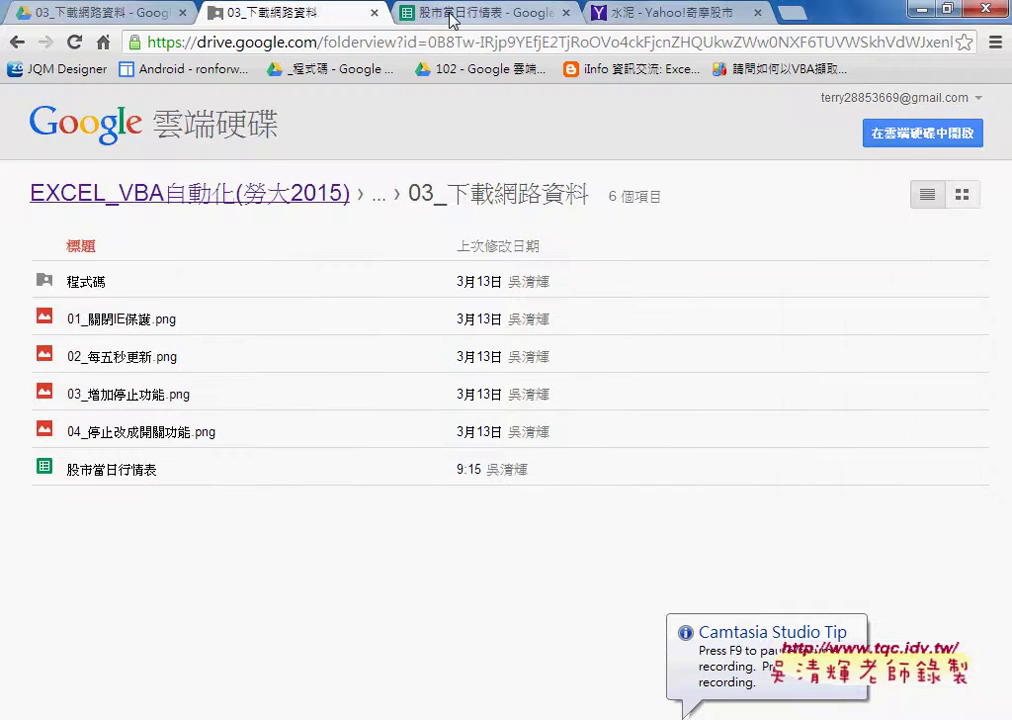
click(452, 20)
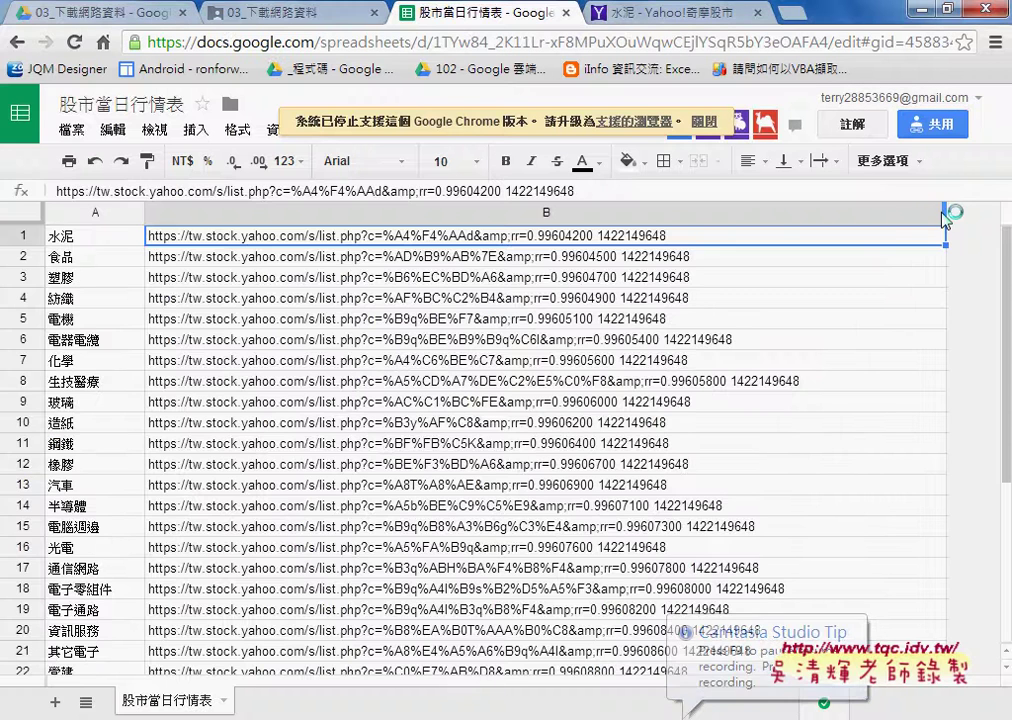
right_click(942, 212)
click(696, 207)
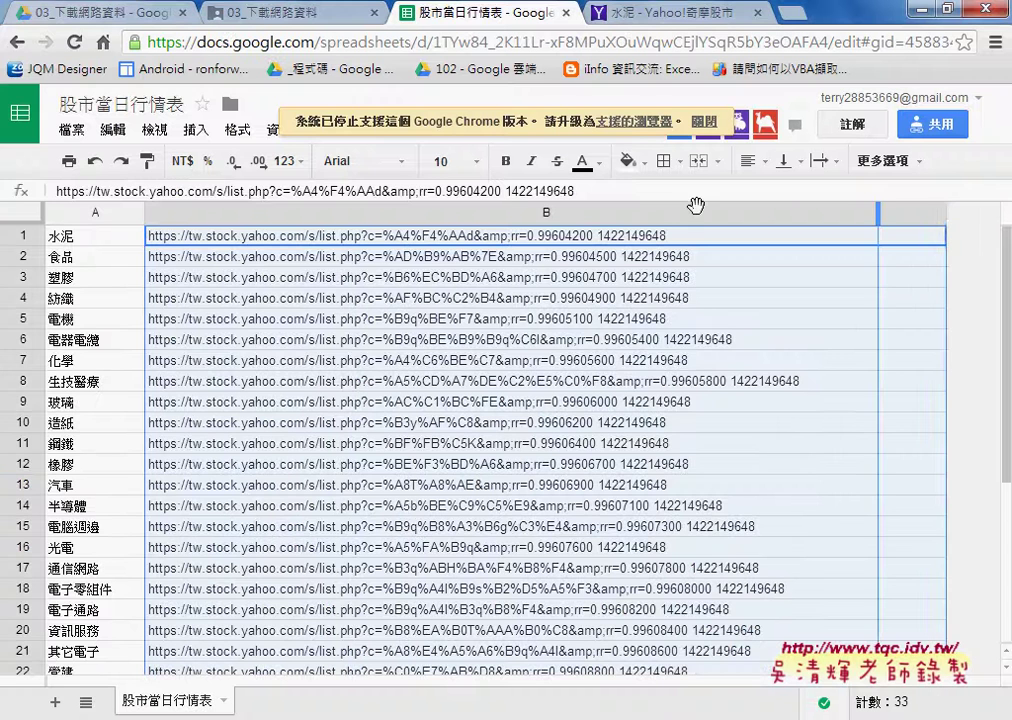
drag(944, 212, 938, 212)
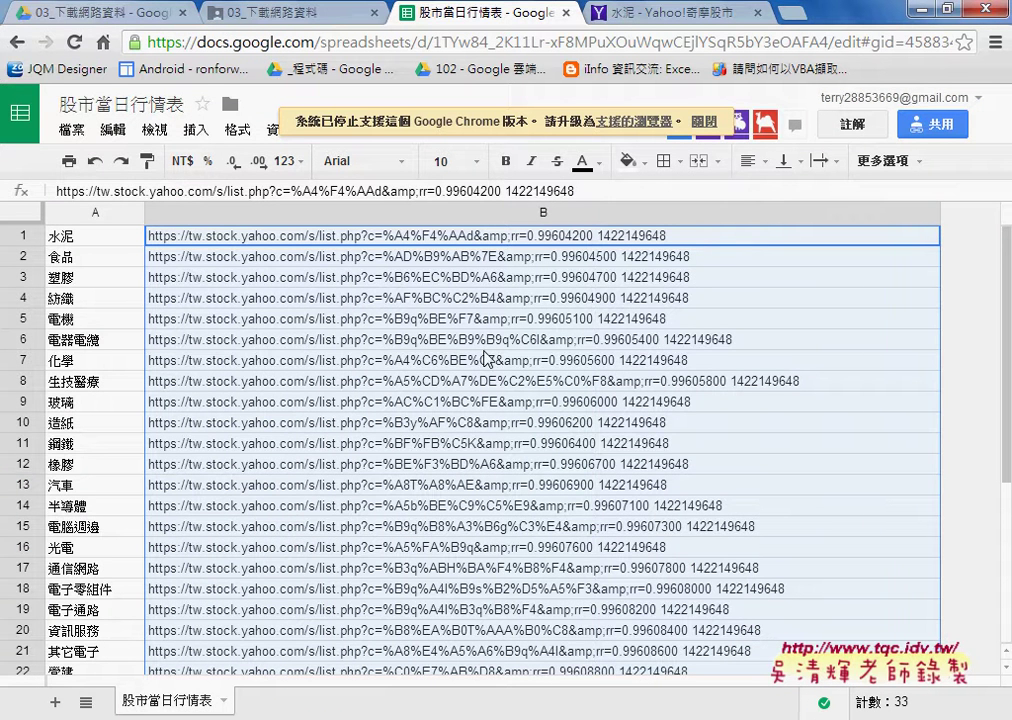
Download the sheet as Microsoft Excel (.xlsx) and open 股市當日行情表.xlsx
click(76, 130)
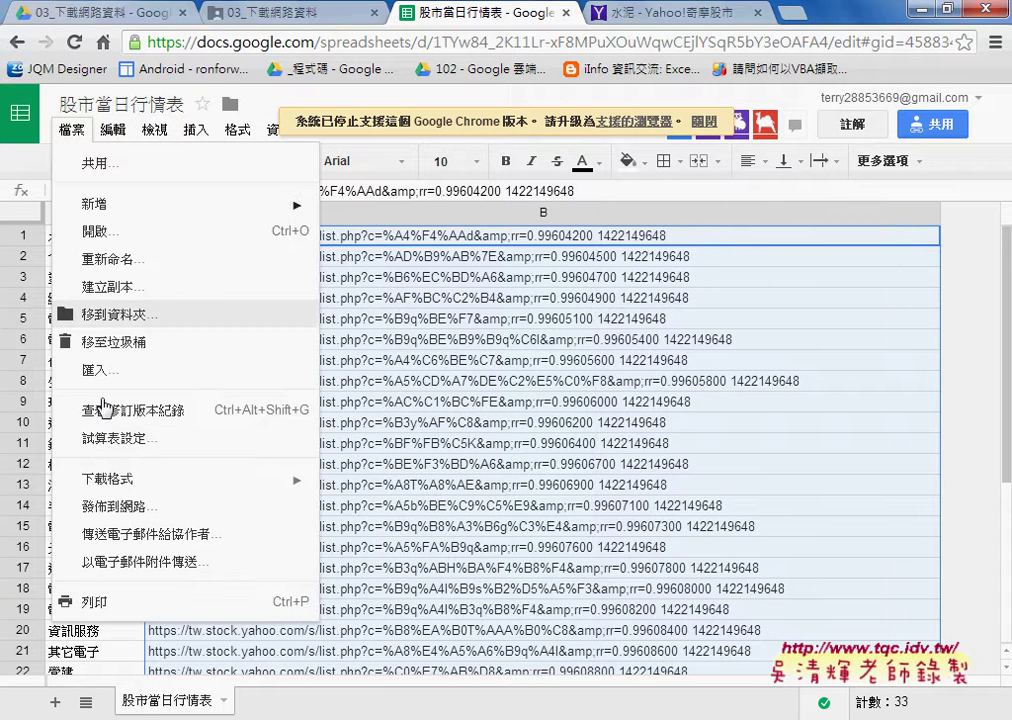
mouse_move(131, 480)
click(416, 487)
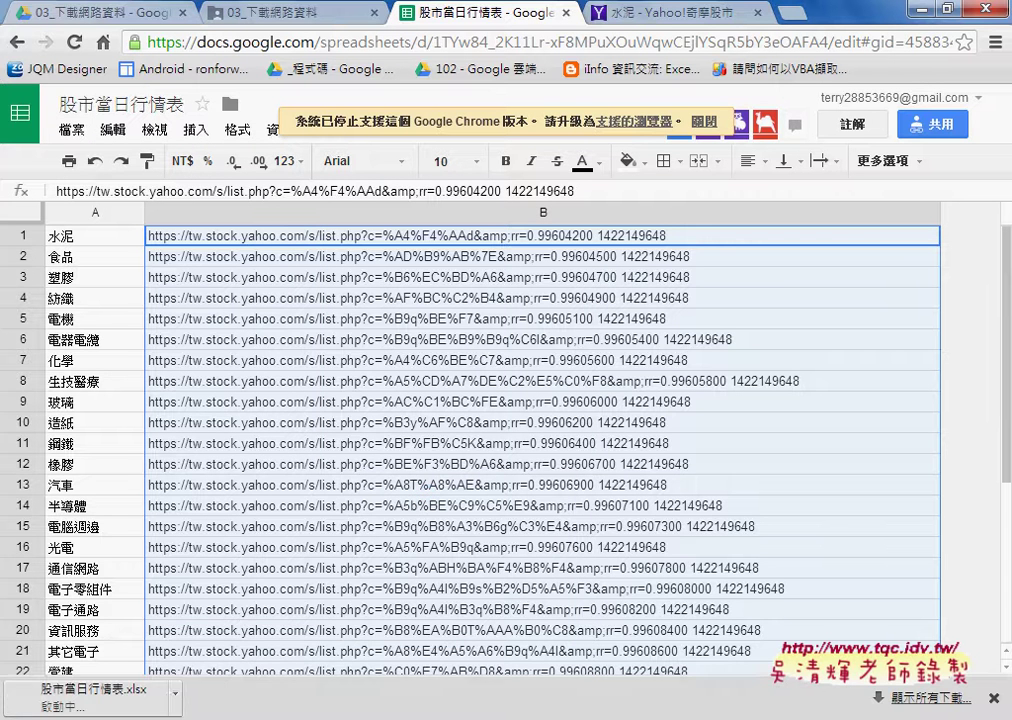
click(200, 700)
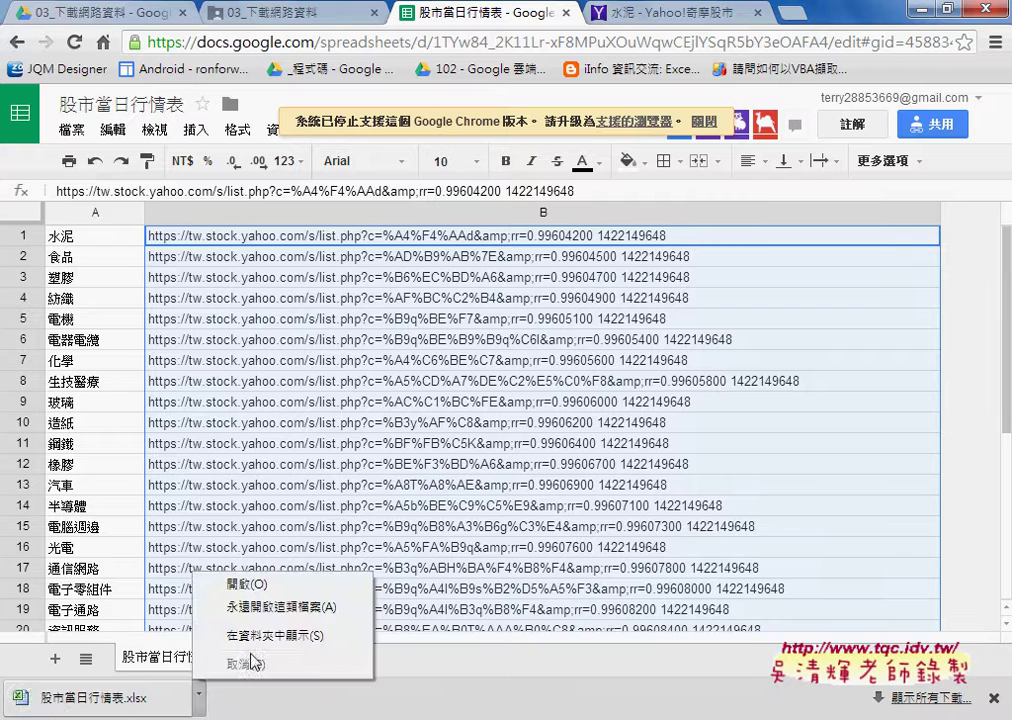
click(279, 586)
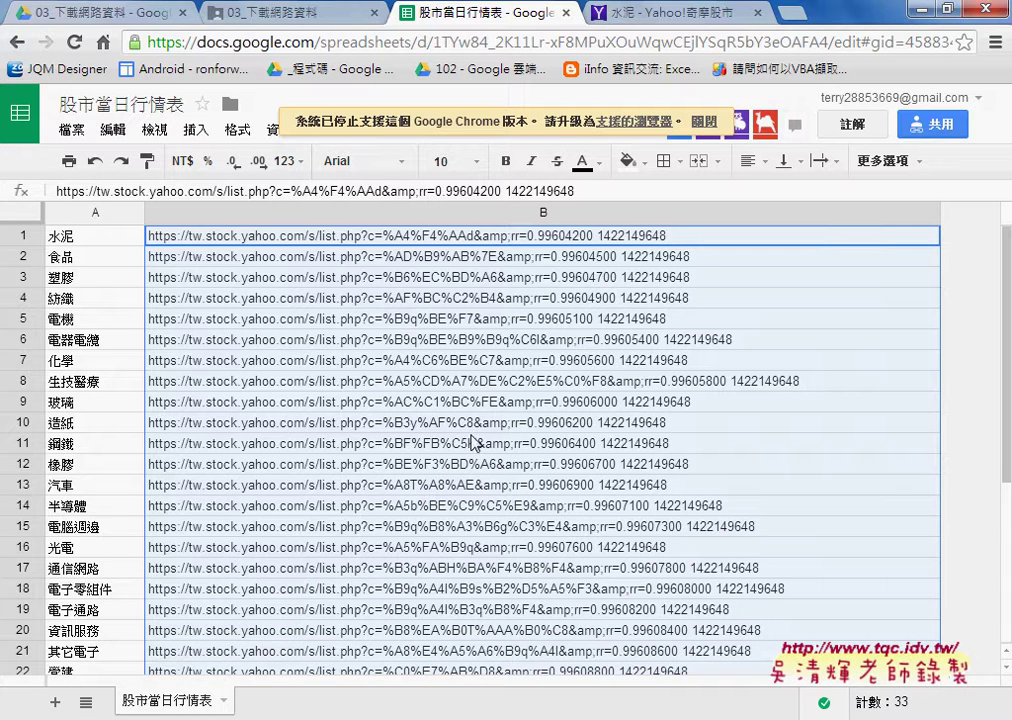
Select the full URL text in cell B1
click(741, 240)
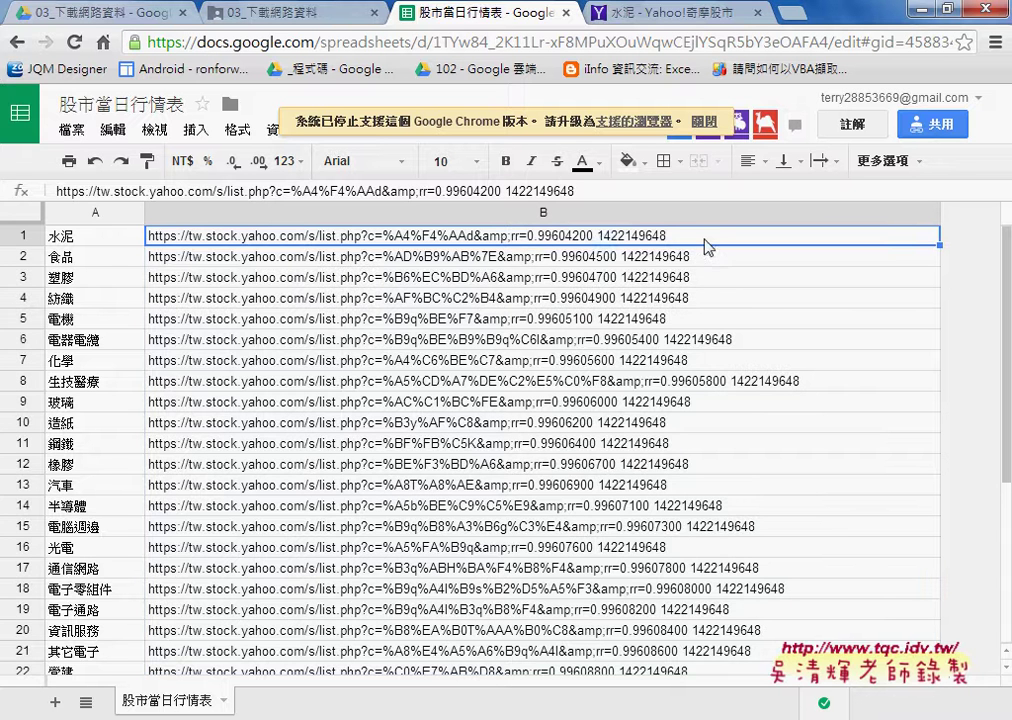
double_click(655, 240)
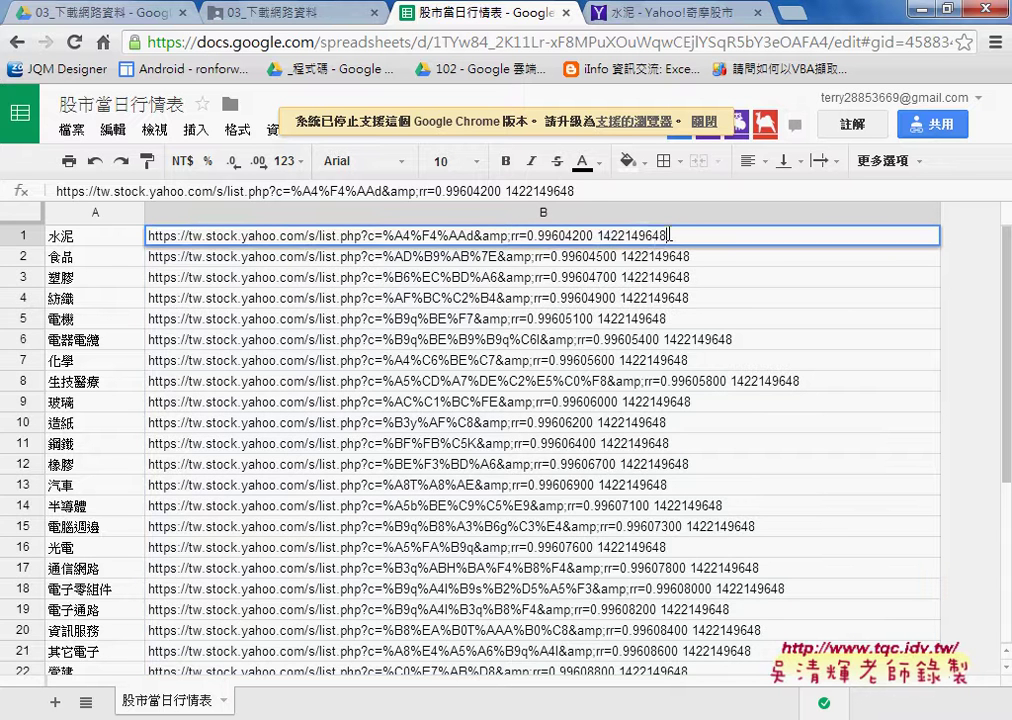
drag(669, 235, 146, 236)
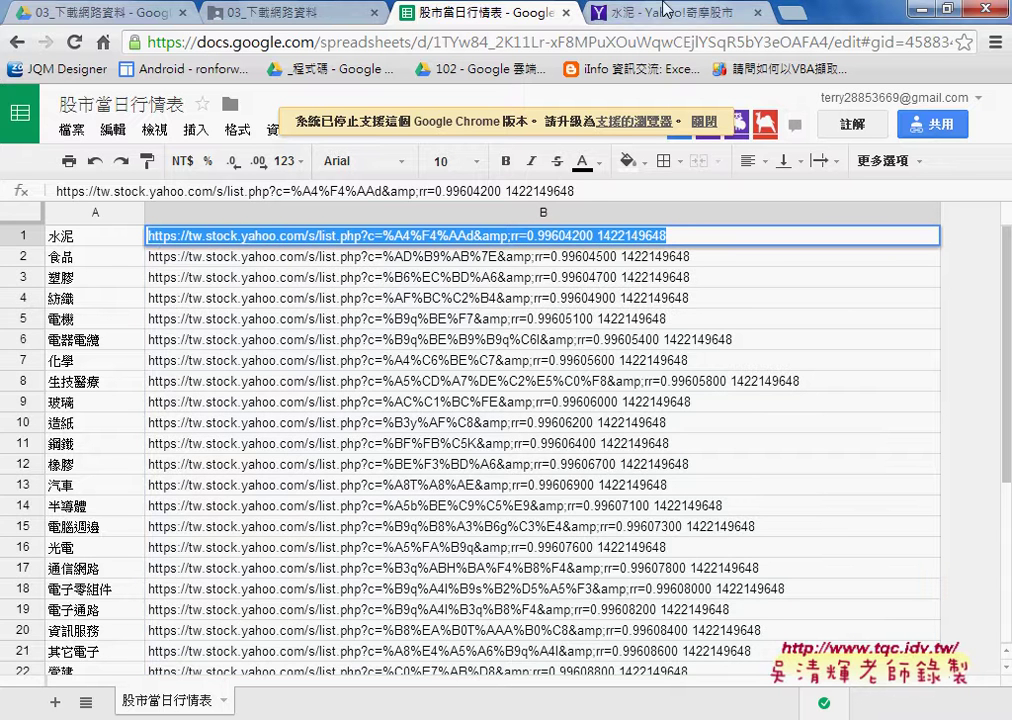
Switch to the Yahoo 水泥 stock quote tab and scroll through it
click(668, 10)
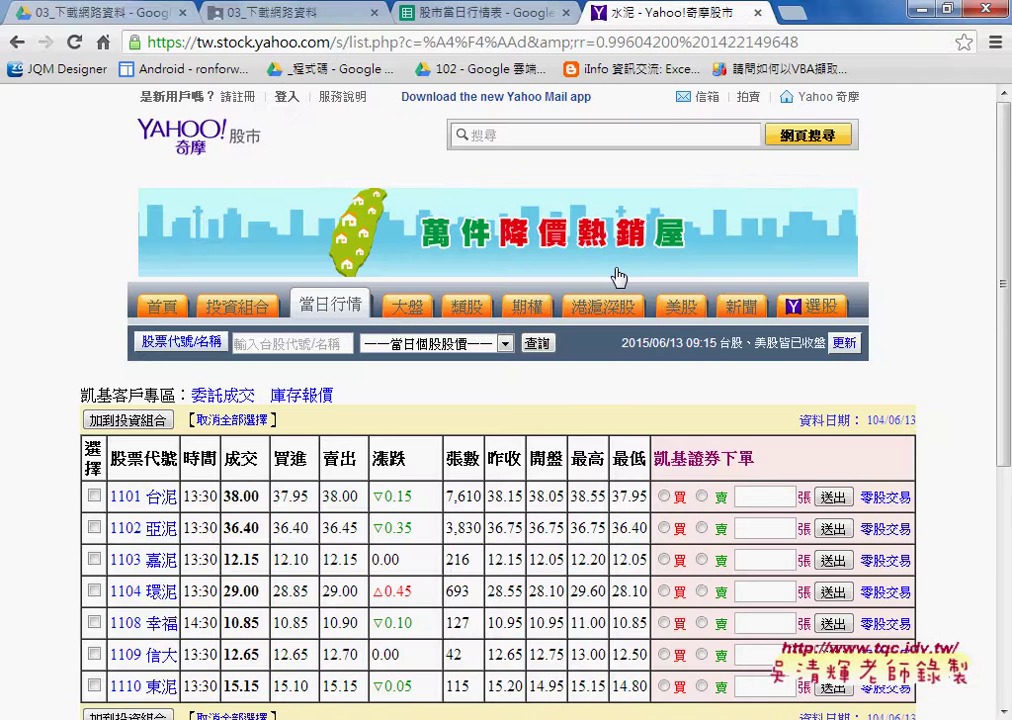
scroll(620, 220, down, 3)
scroll(648, 293, up, 2)
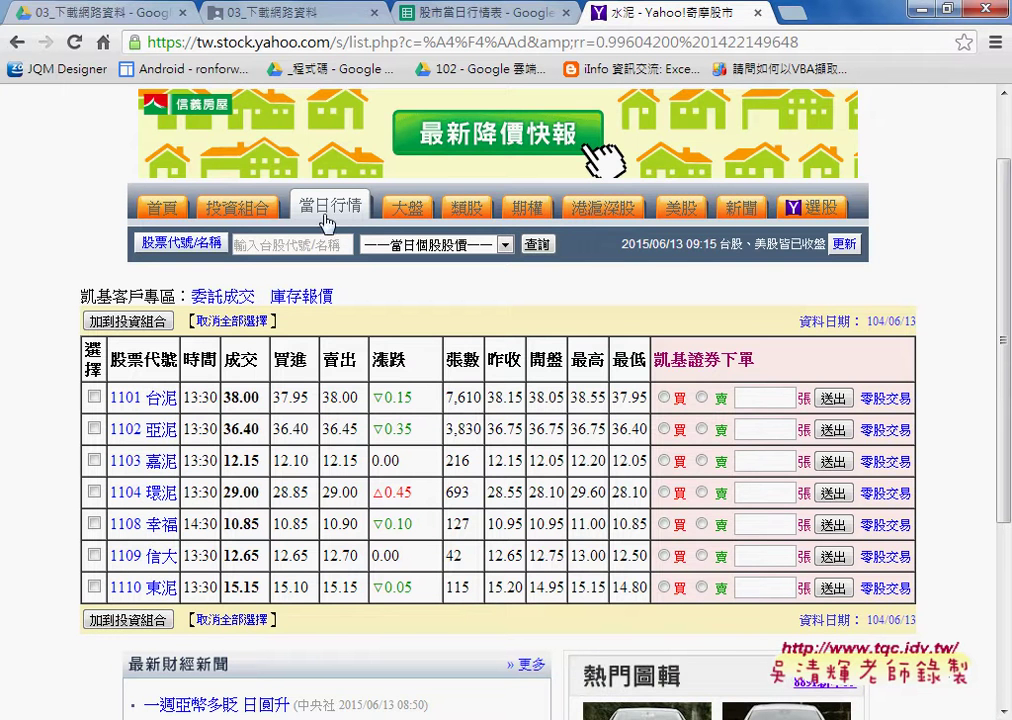
scroll(400, 260, up, 1)
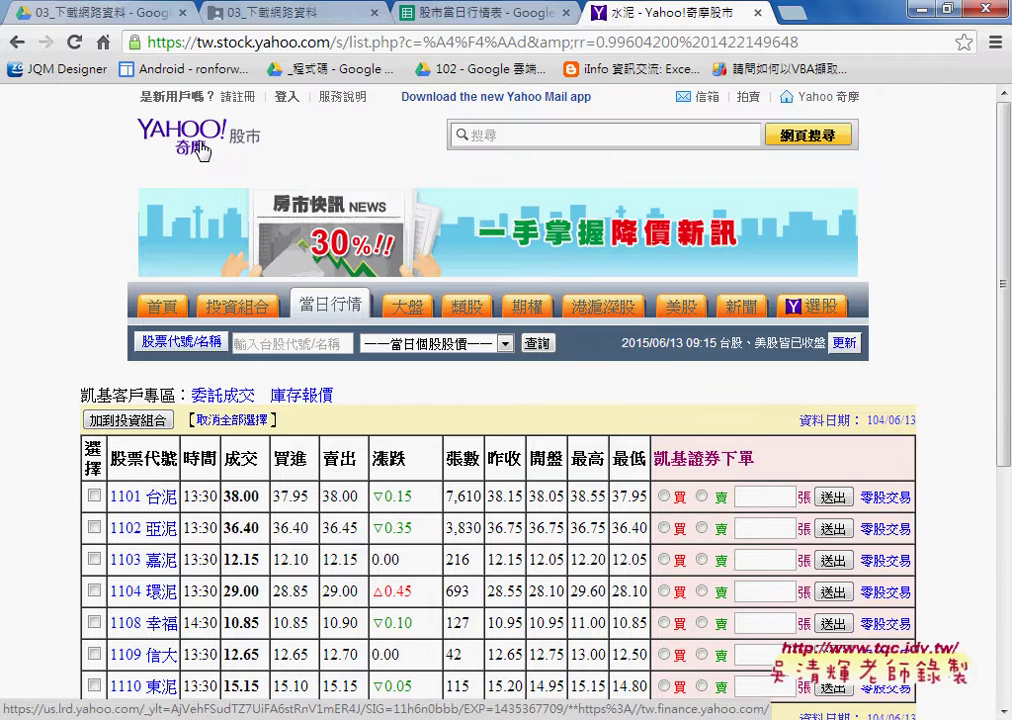
Go from the Yahoo stock homepage via 當日行情 to the 水泥 industry list
click(200, 150)
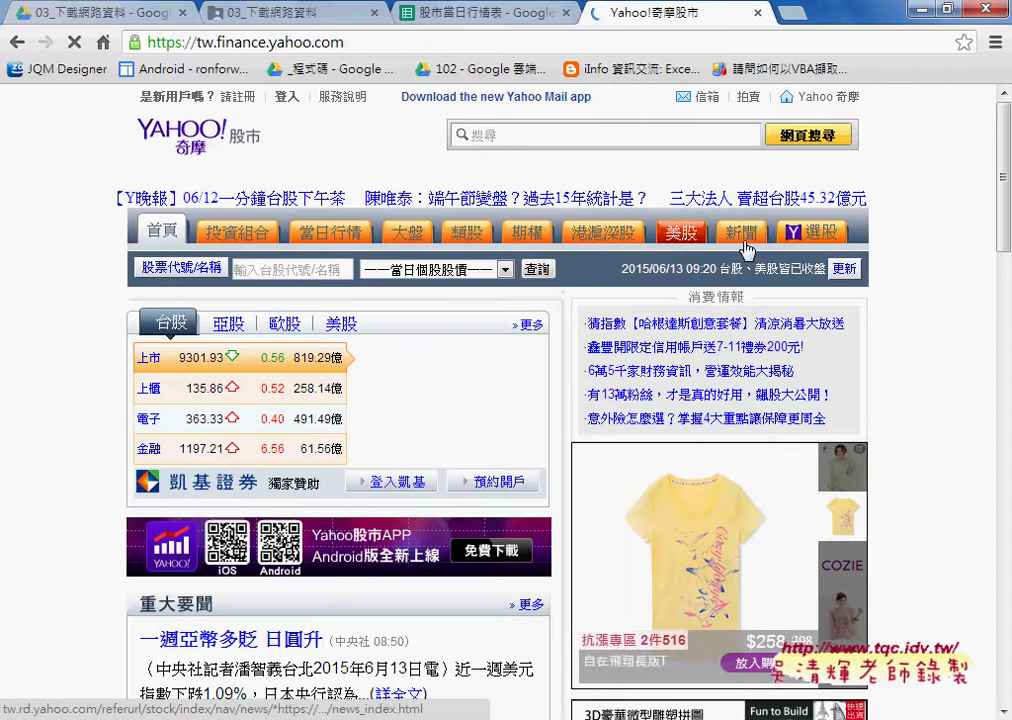
click(334, 240)
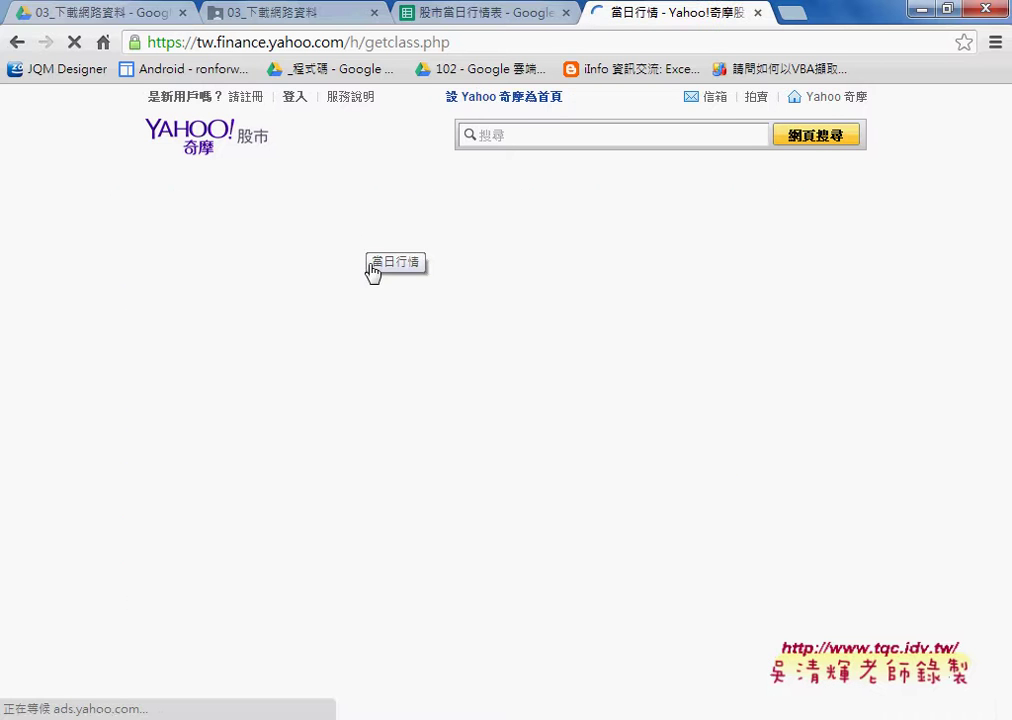
scroll(364, 308, down, 2)
scroll(99, 287, down, 2)
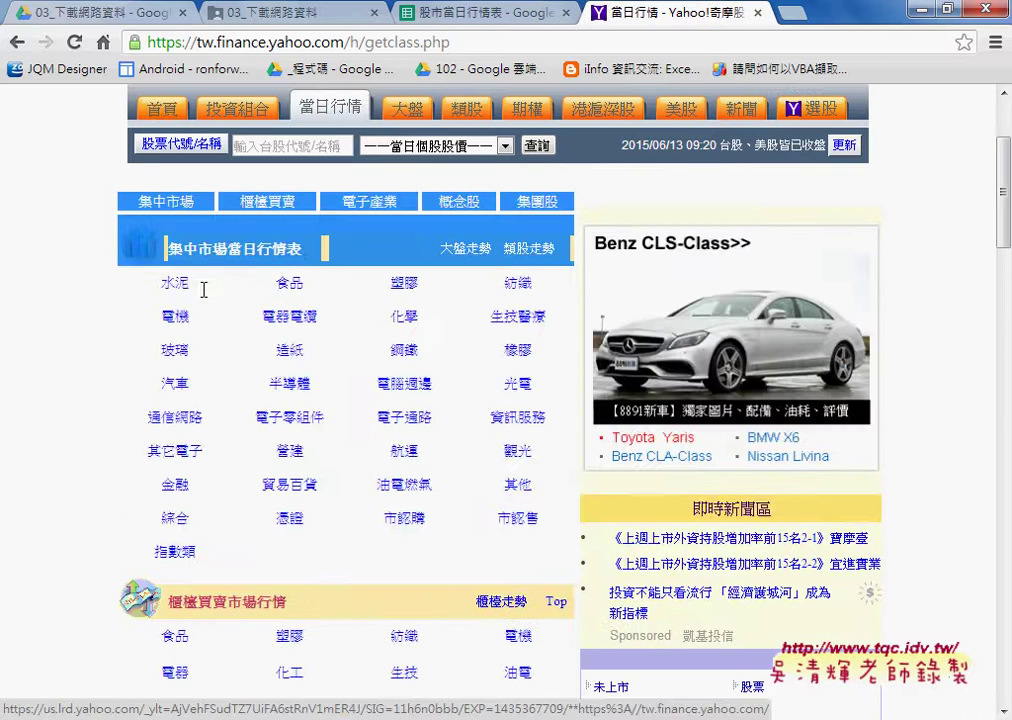
drag(203, 289, 384, 305)
click(150, 298)
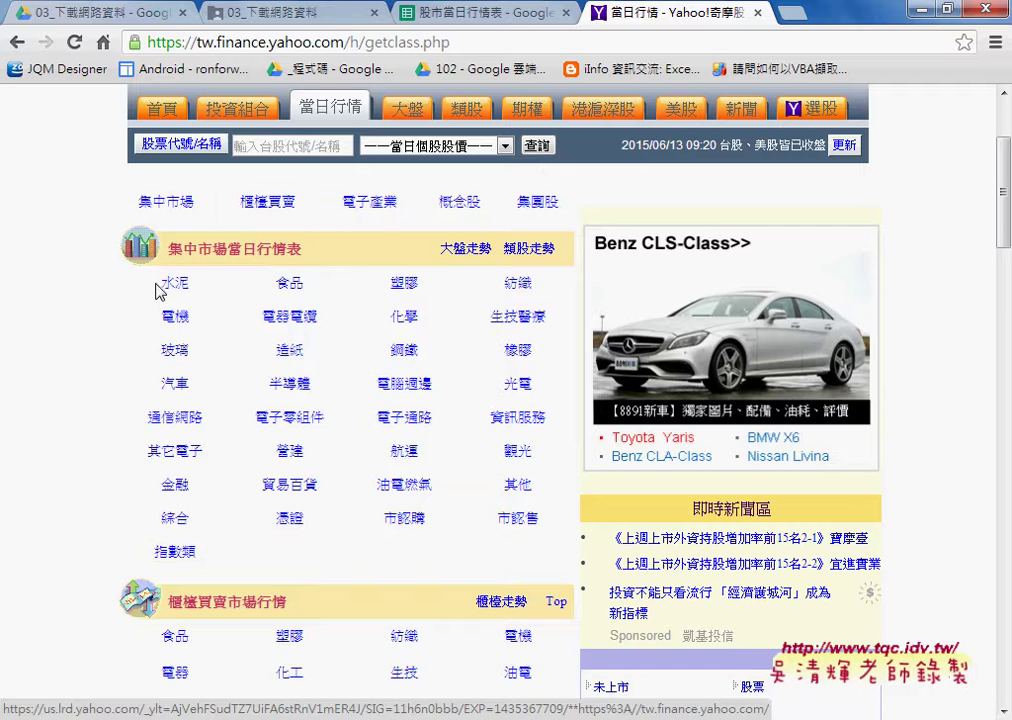
drag(230, 565, 147, 289)
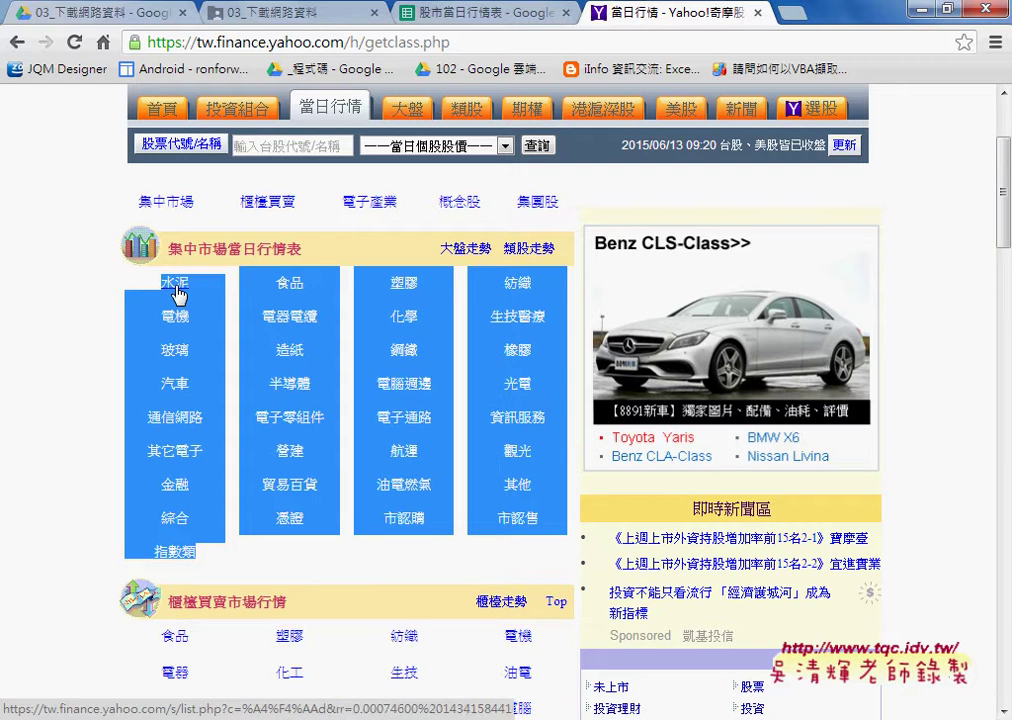
click(177, 290)
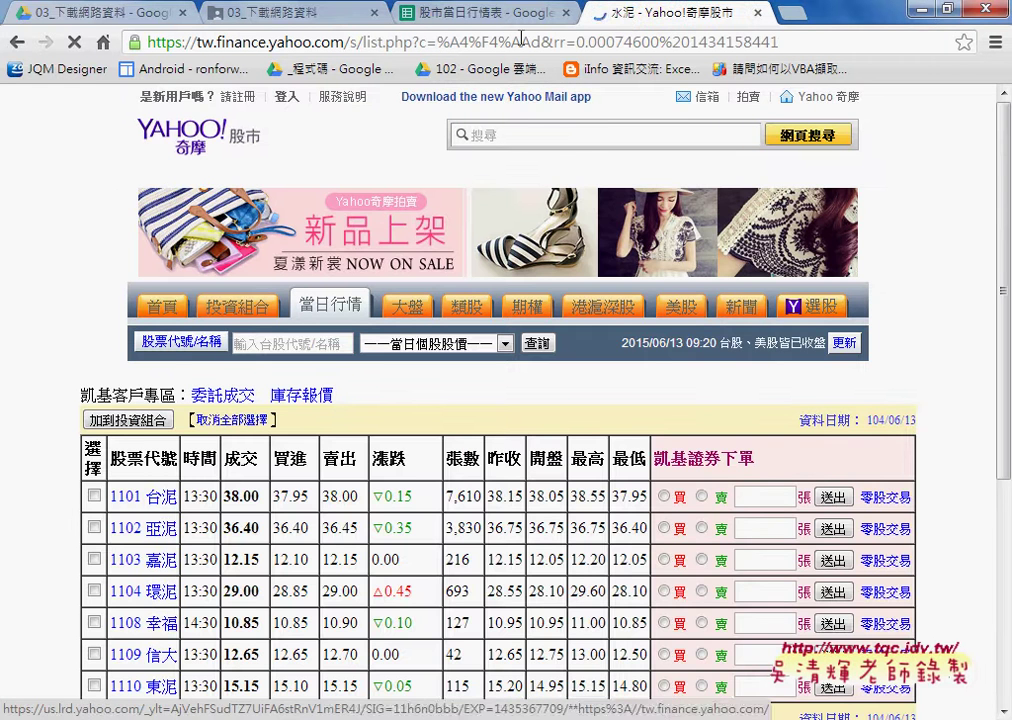
click(490, 13)
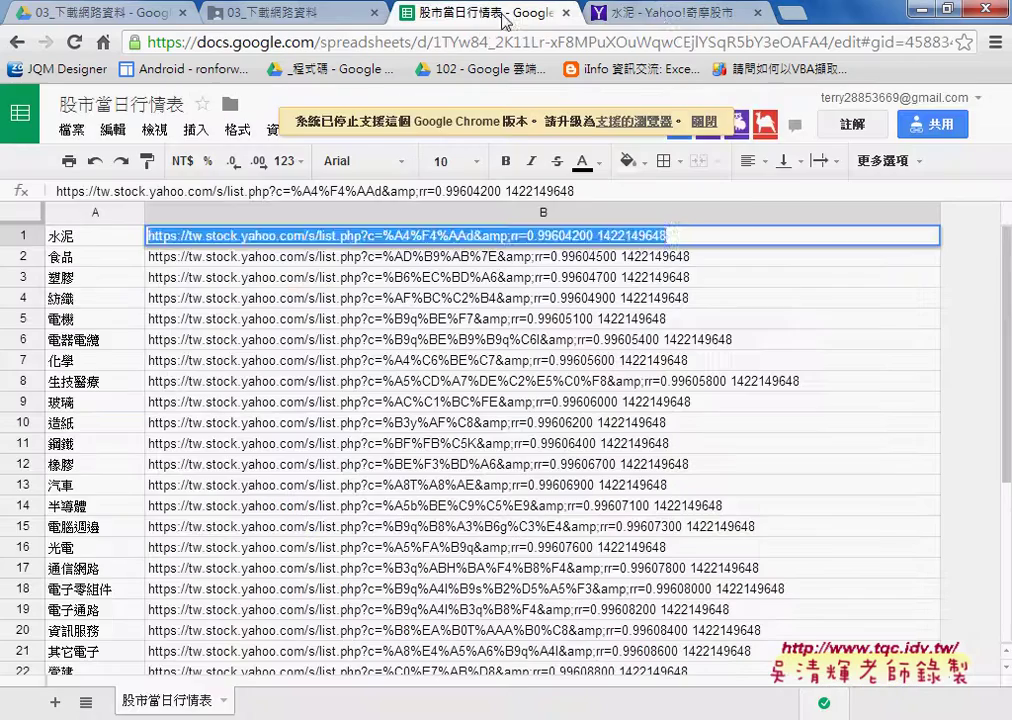
click(655, 12)
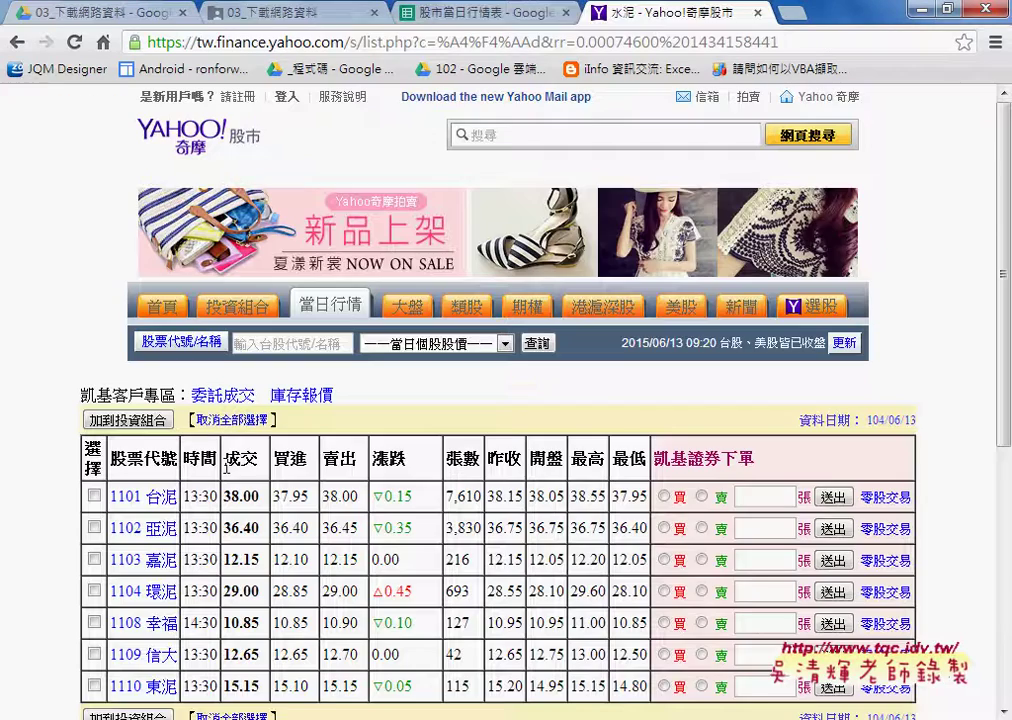
click(405, 14)
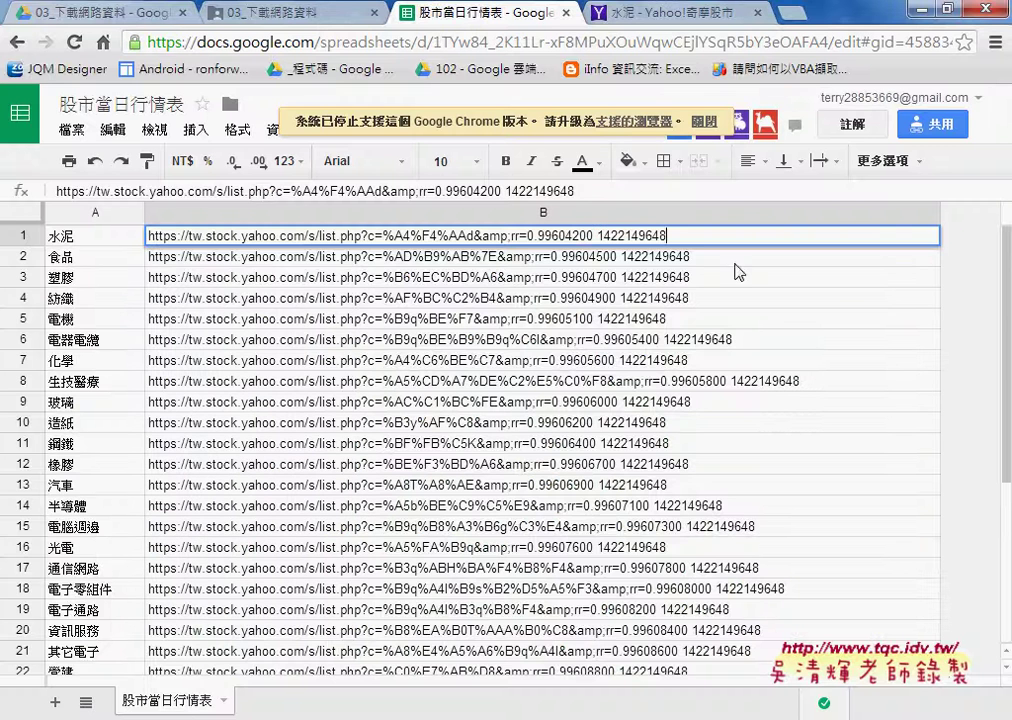
key(Down)
key(Down)
key(Down)
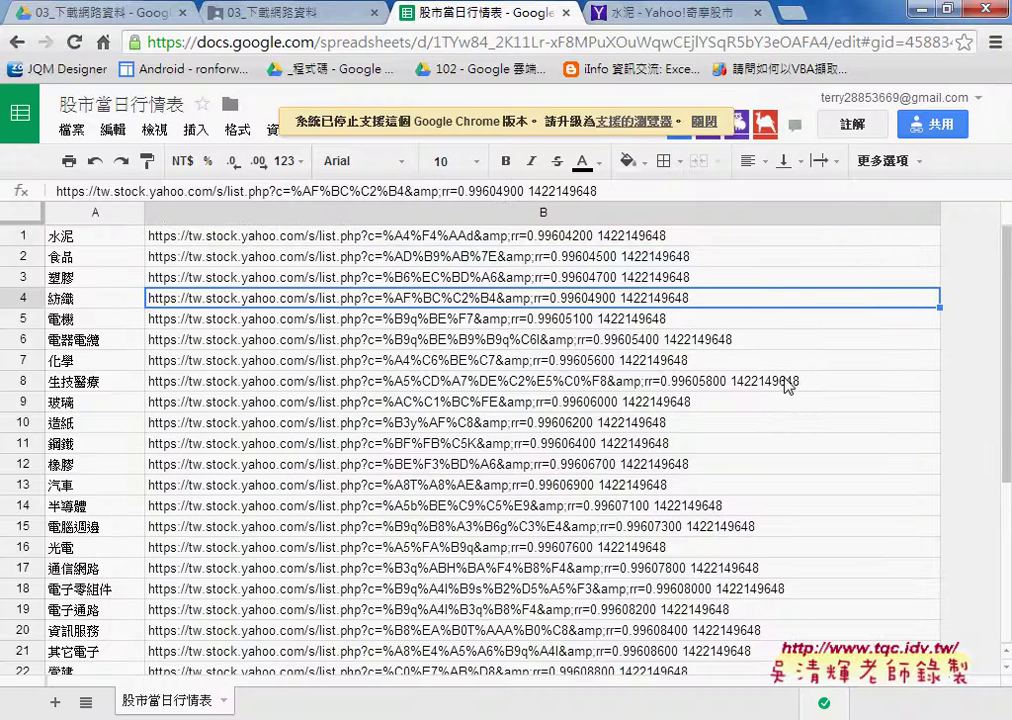
key(Down)
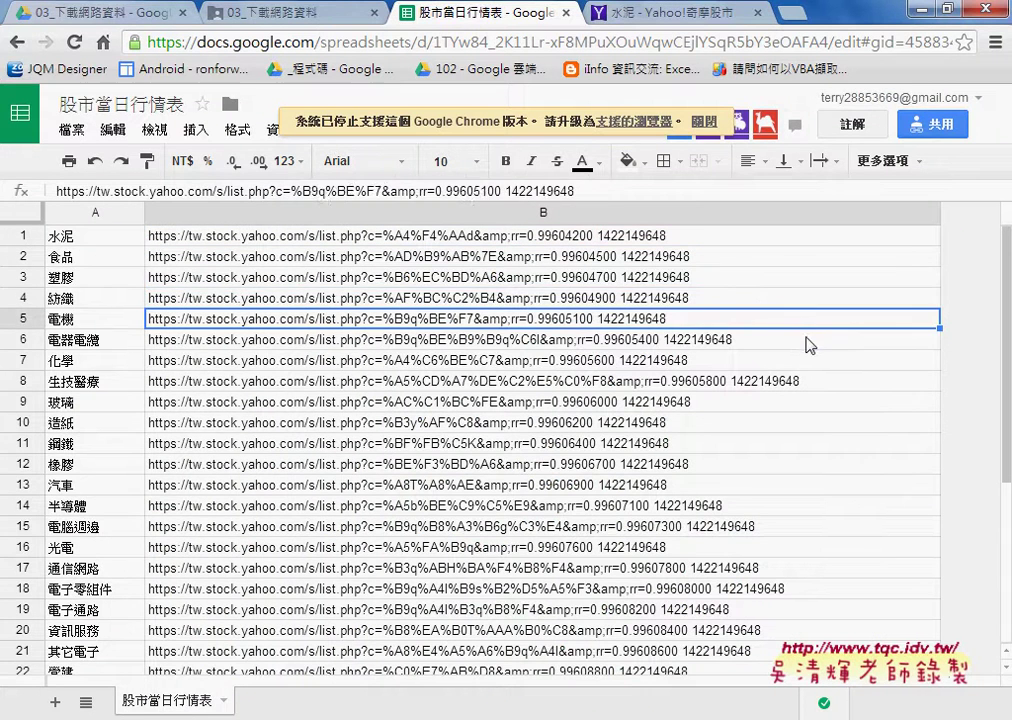
key(Down)
key(Down)
key(Down)
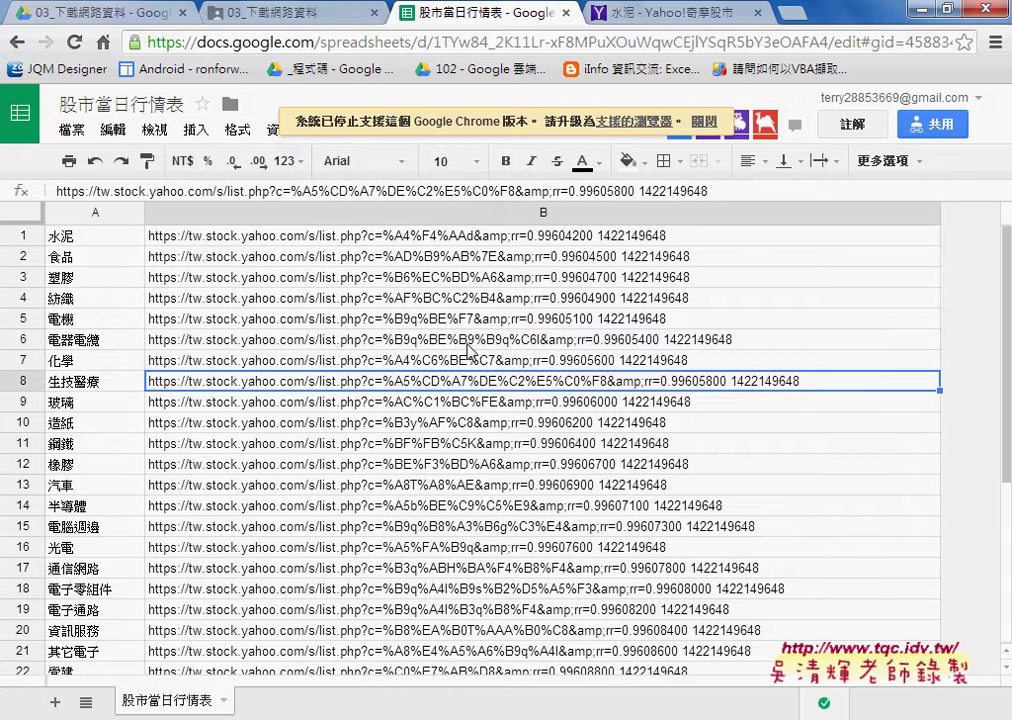
key(Down)
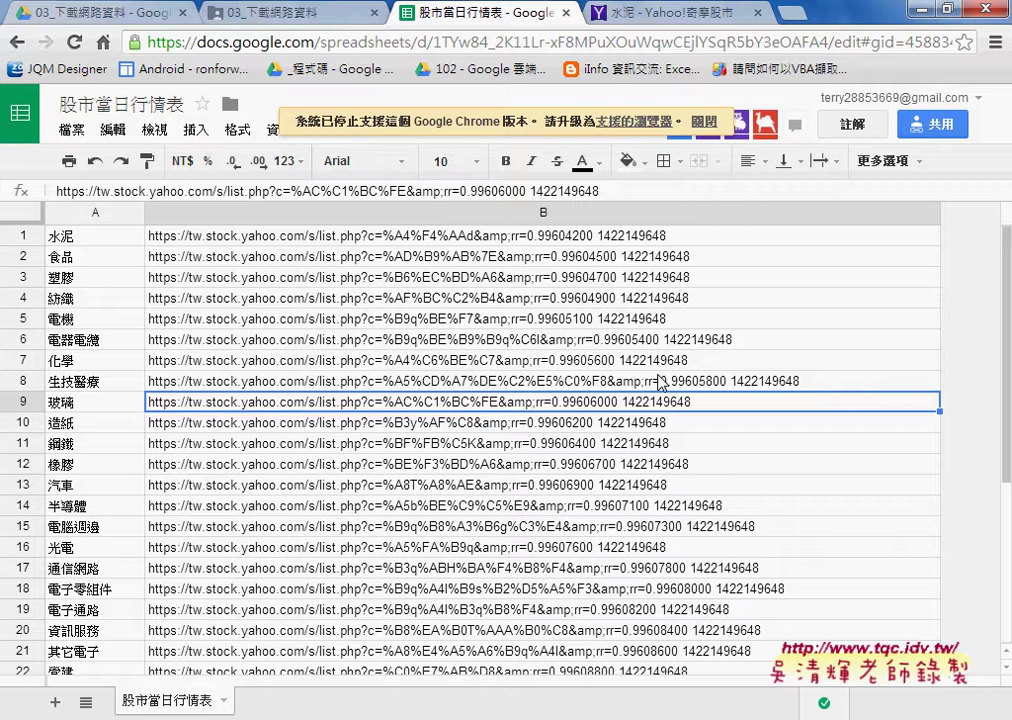
click(100, 238)
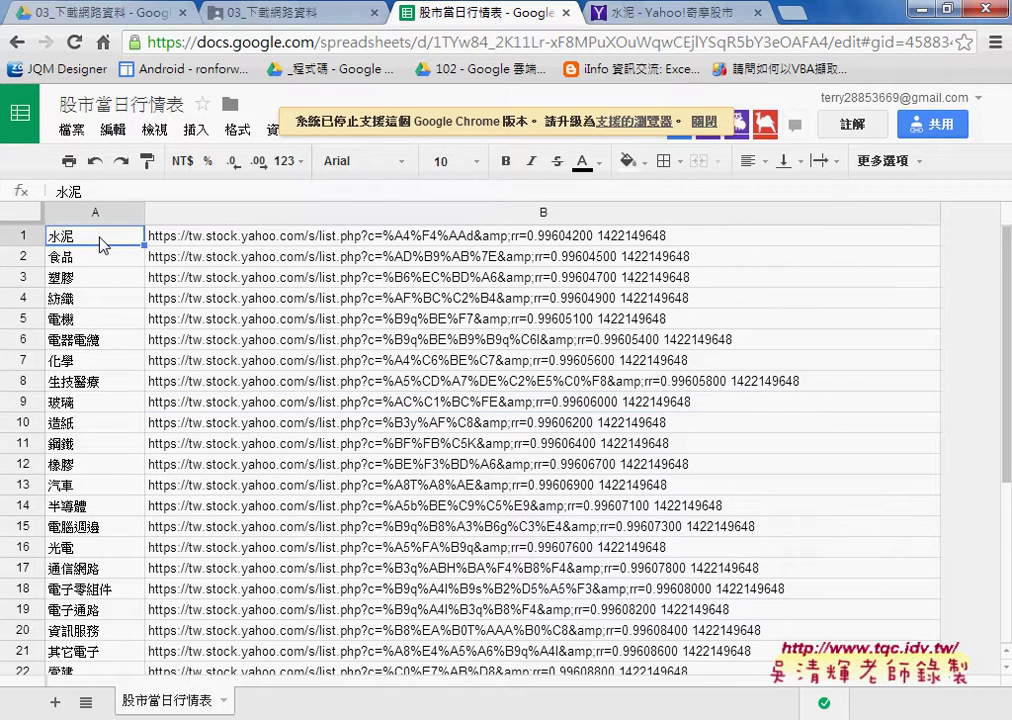
click(100, 277)
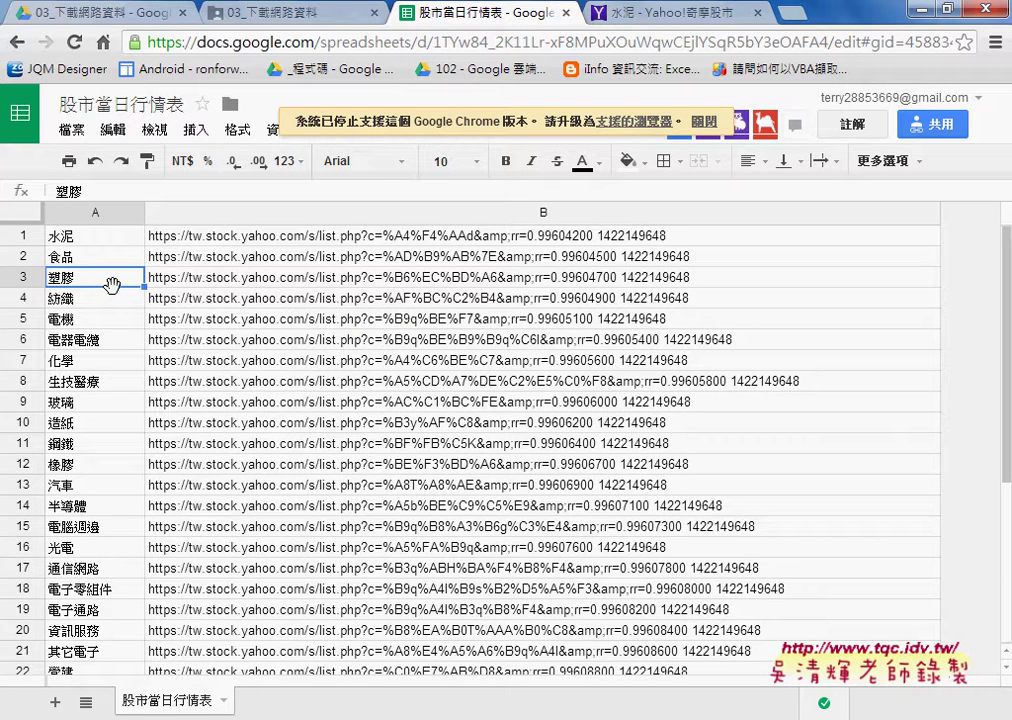
click(95, 236)
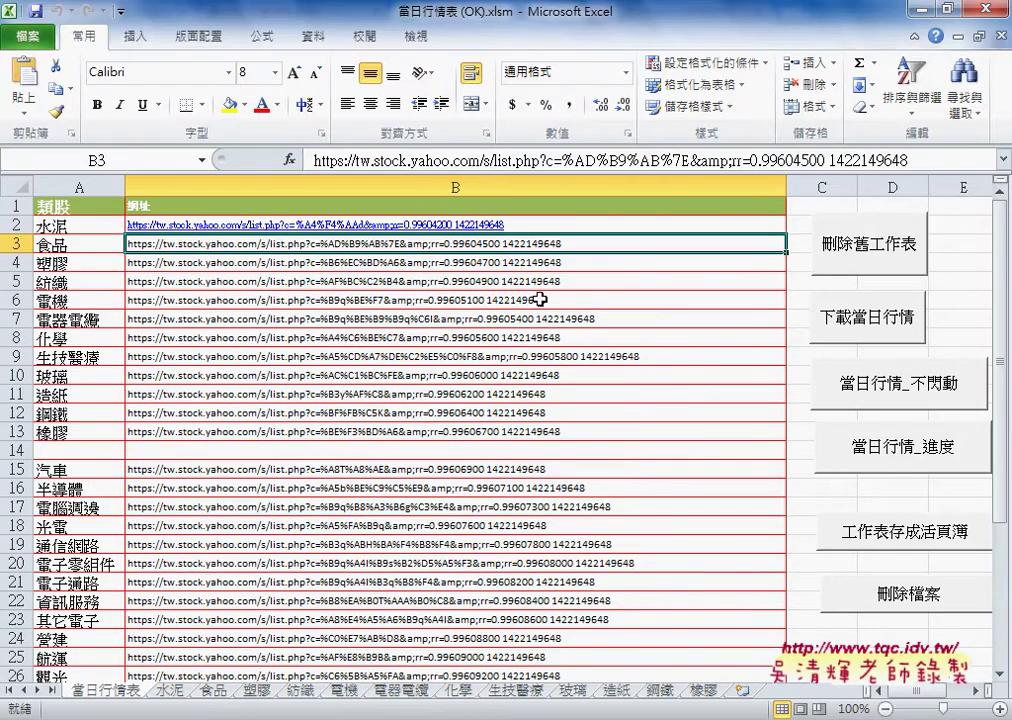
click(170, 690)
click(213, 690)
click(300, 690)
click(105, 690)
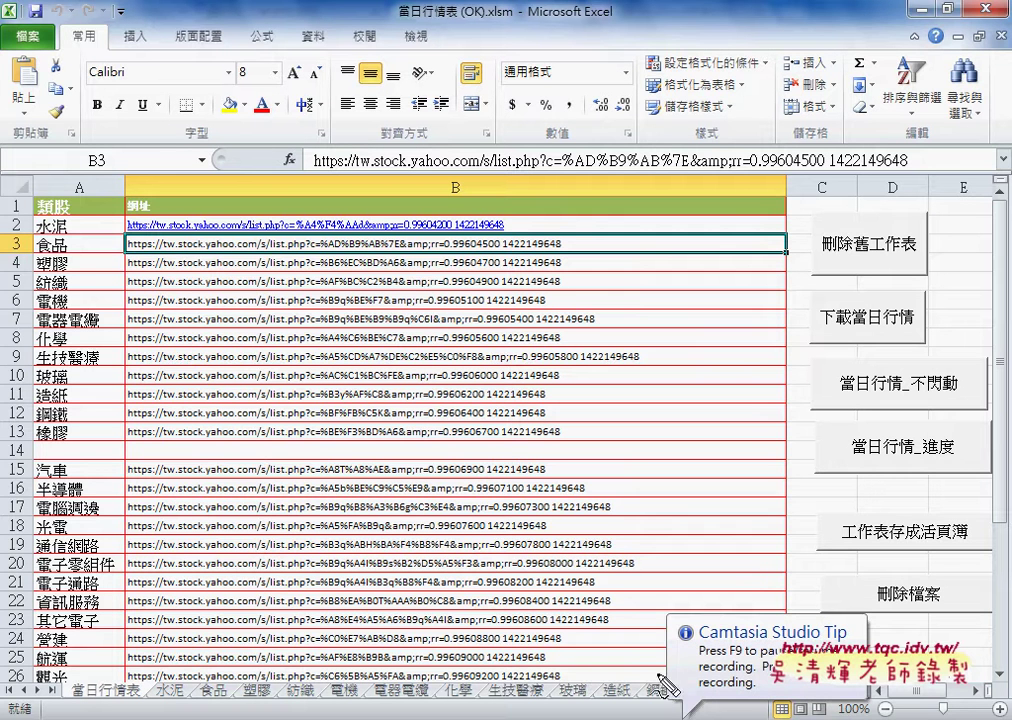
mouse_move(655, 661)
mouse_down()
mouse_move(476, 660)
mouse_move(510, 672)
mouse_up()
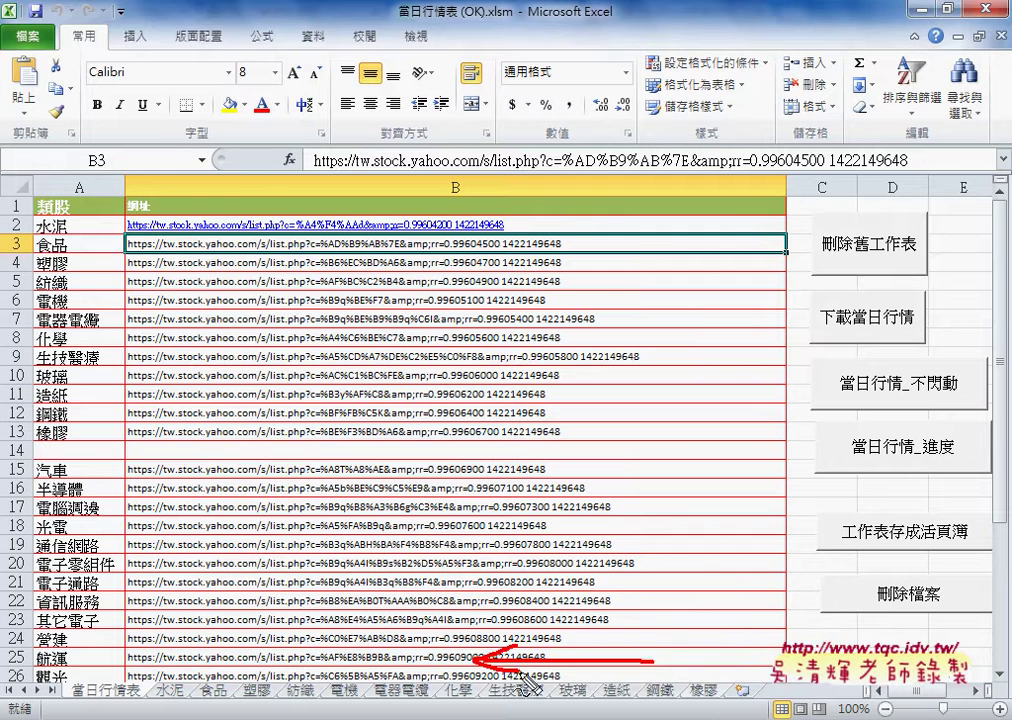
drag(745, 662, 755, 682)
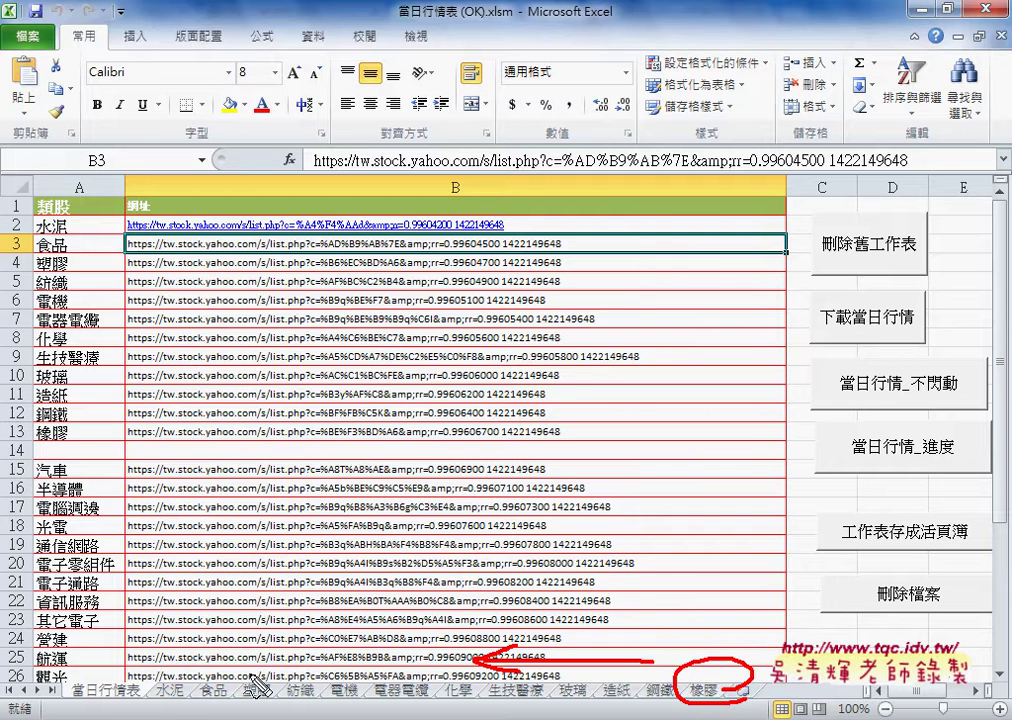
drag(144, 672, 144, 716)
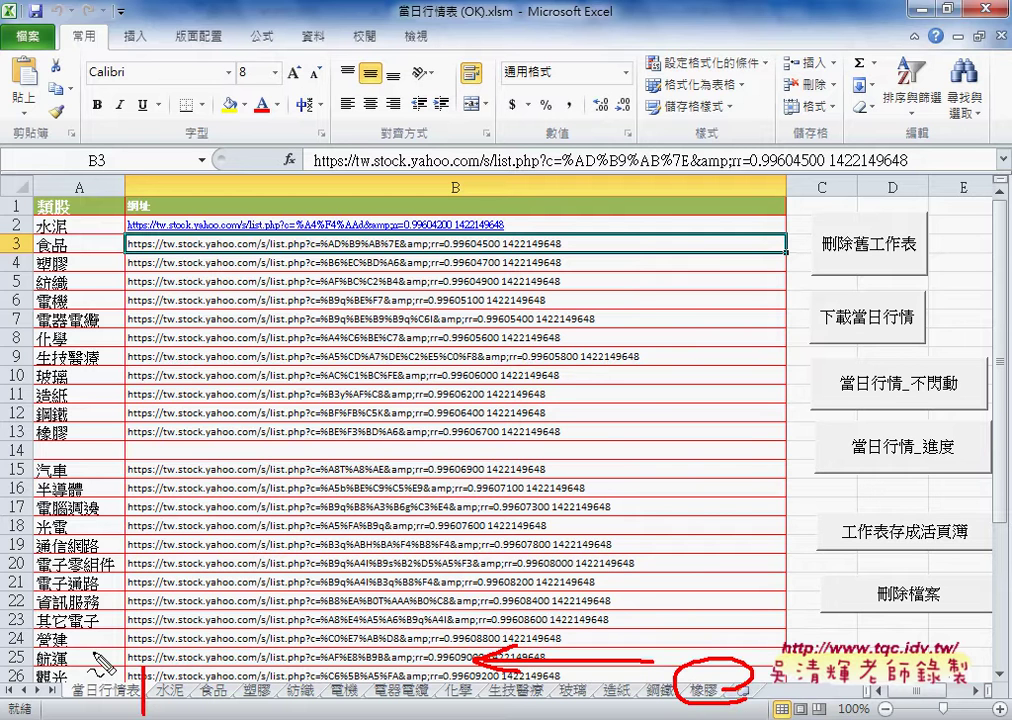
drag(168, 650, 192, 661)
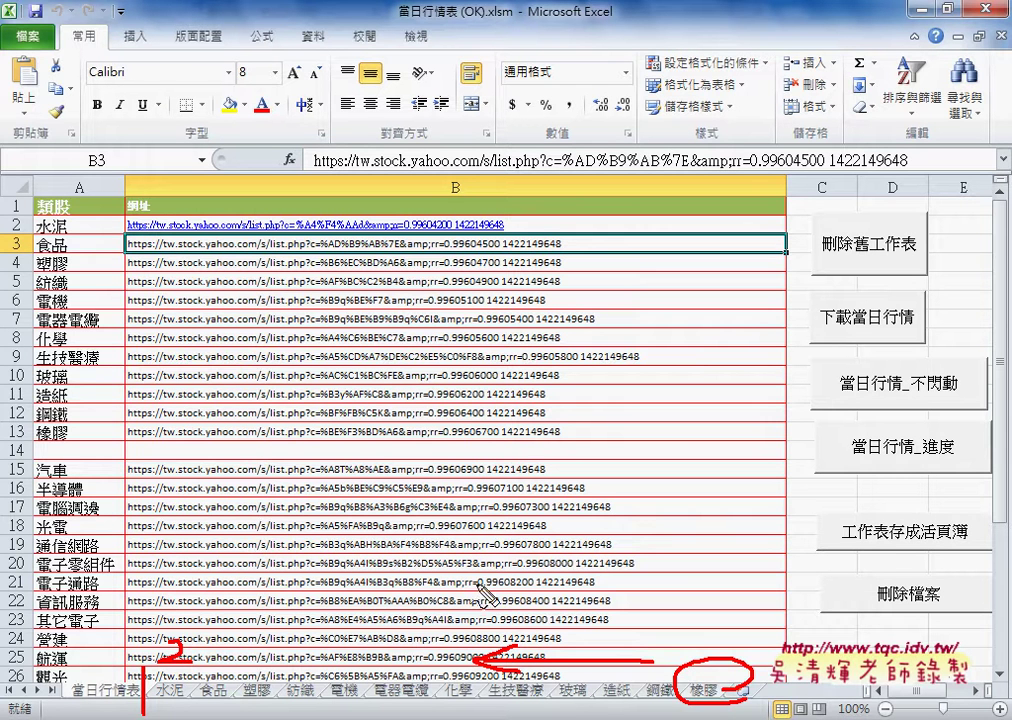
mouse_move(352, 476)
mouse_down()
mouse_move(424, 476)
mouse_move(384, 536)
mouse_move(448, 522)
mouse_up()
drag(505, 492, 506, 526)
drag(523, 507, 608, 505)
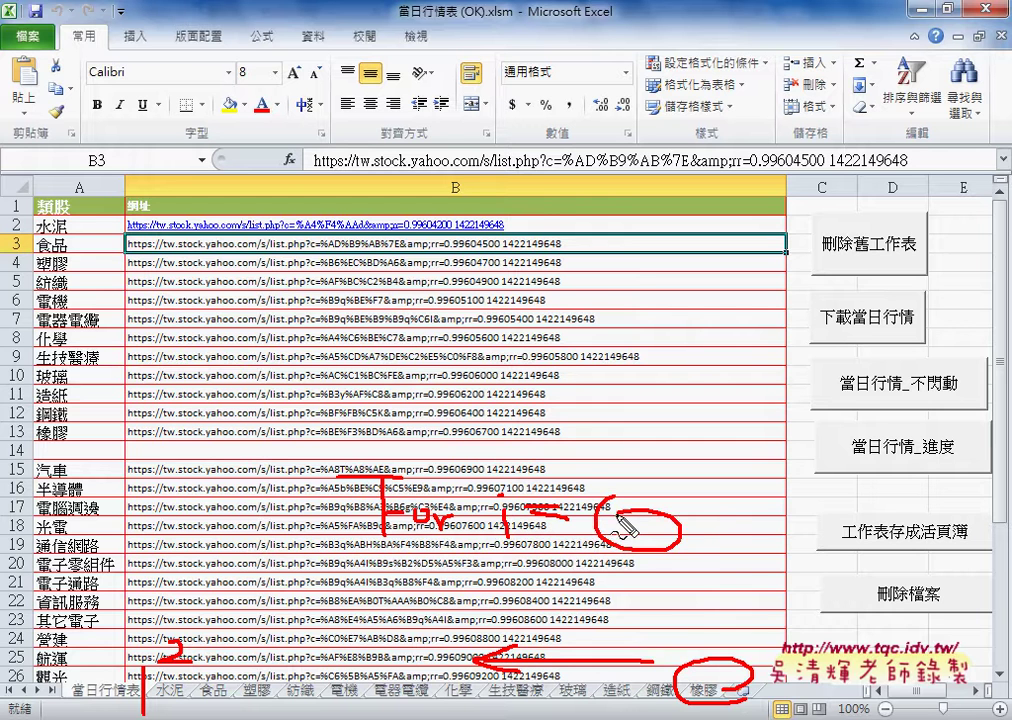
mouse_move(722, 497)
mouse_down()
mouse_move(728, 520)
mouse_move(738, 505)
mouse_up()
mouse_move(752, 507)
mouse_down()
mouse_move(858, 515)
mouse_move(876, 490)
mouse_move(876, 518)
mouse_move(886, 498)
mouse_move(900, 514)
mouse_up()
mouse_move(905, 500)
mouse_down()
mouse_move(908, 530)
mouse_move(912, 514)
mouse_up()
mouse_move(920, 507)
mouse_down()
mouse_move(942, 505)
mouse_move(952, 518)
mouse_up()
drag(840, 537, 968, 548)
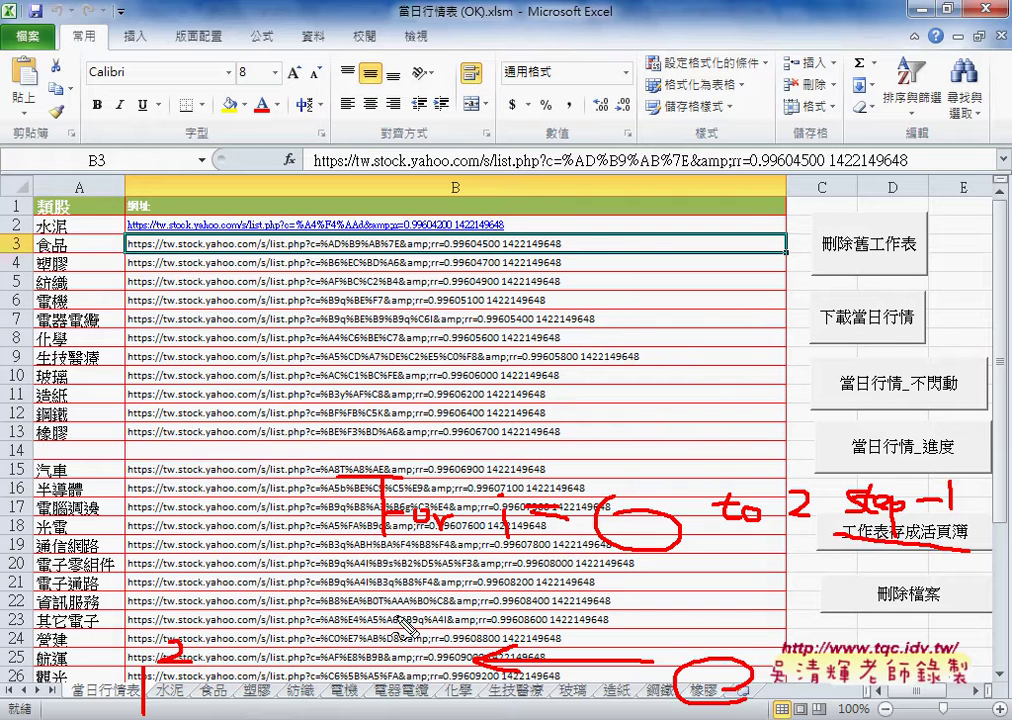
mouse_move(377, 627)
mouse_down()
mouse_move(397, 588)
mouse_move(410, 612)
mouse_move(424, 614)
mouse_up()
mouse_move(424, 600)
mouse_down()
mouse_move(414, 614)
mouse_move(436, 616)
mouse_move(446, 600)
mouse_up()
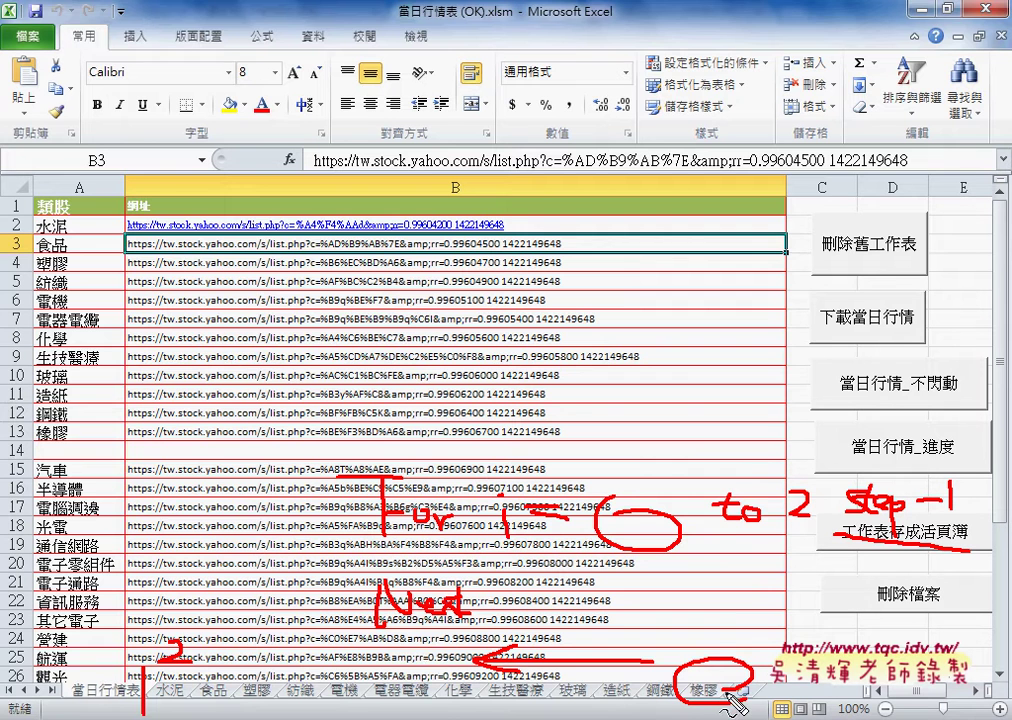
drag(735, 705, 298, 702)
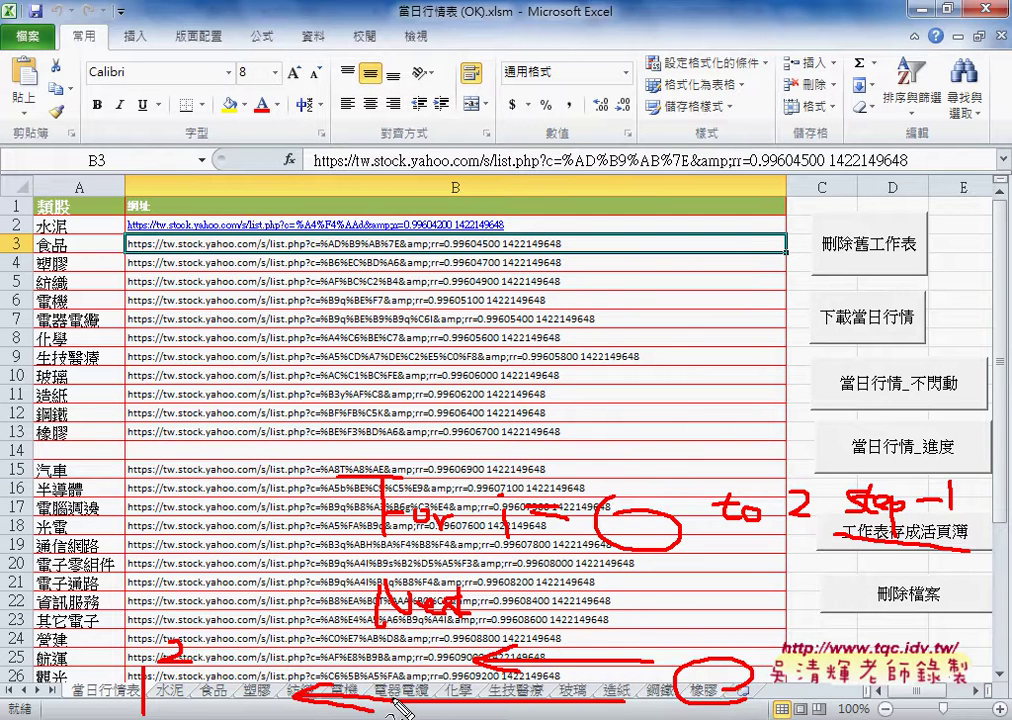
Run 刪除舊工作表, then open its assigned macro code through 指定巨集 > 編輯
key(Escape)
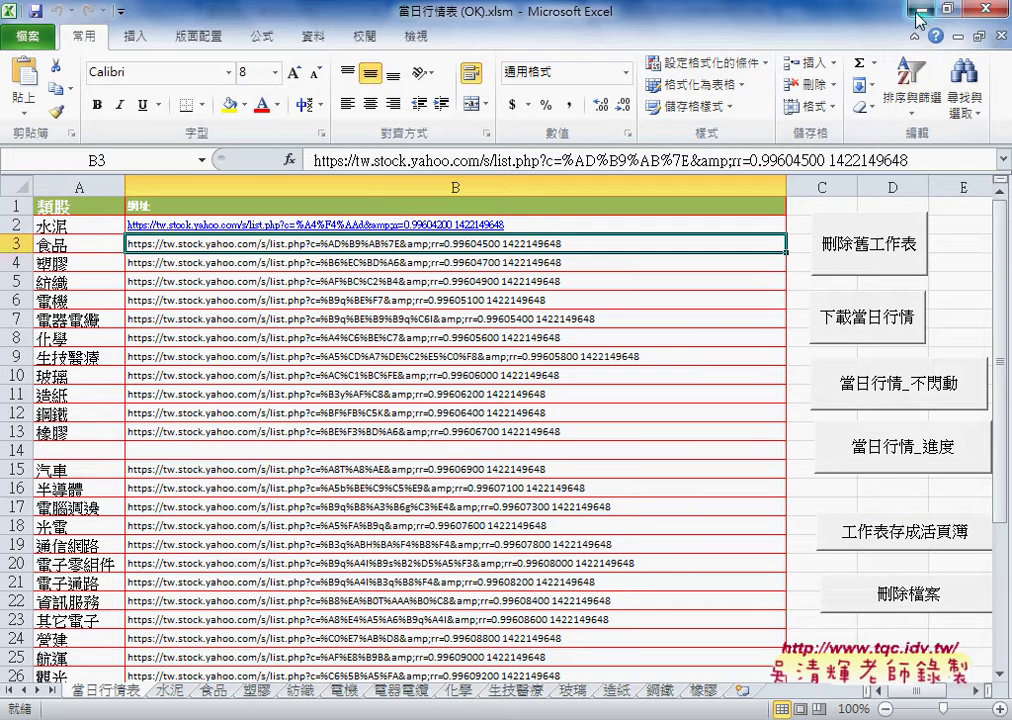
click(857, 260)
right_click(857, 260)
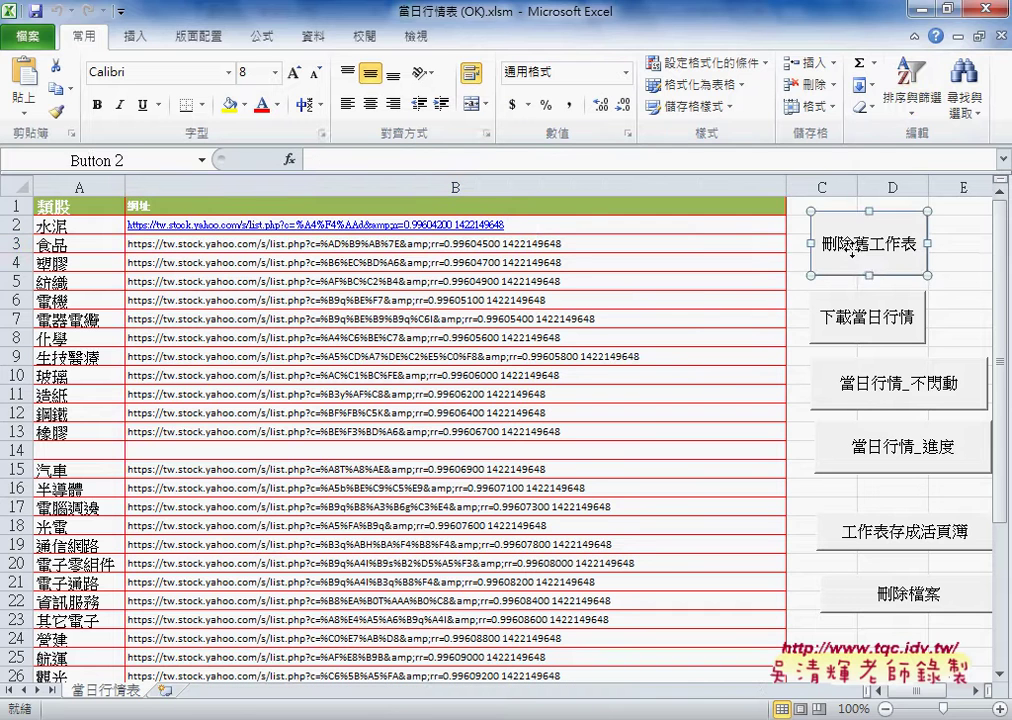
click(875, 430)
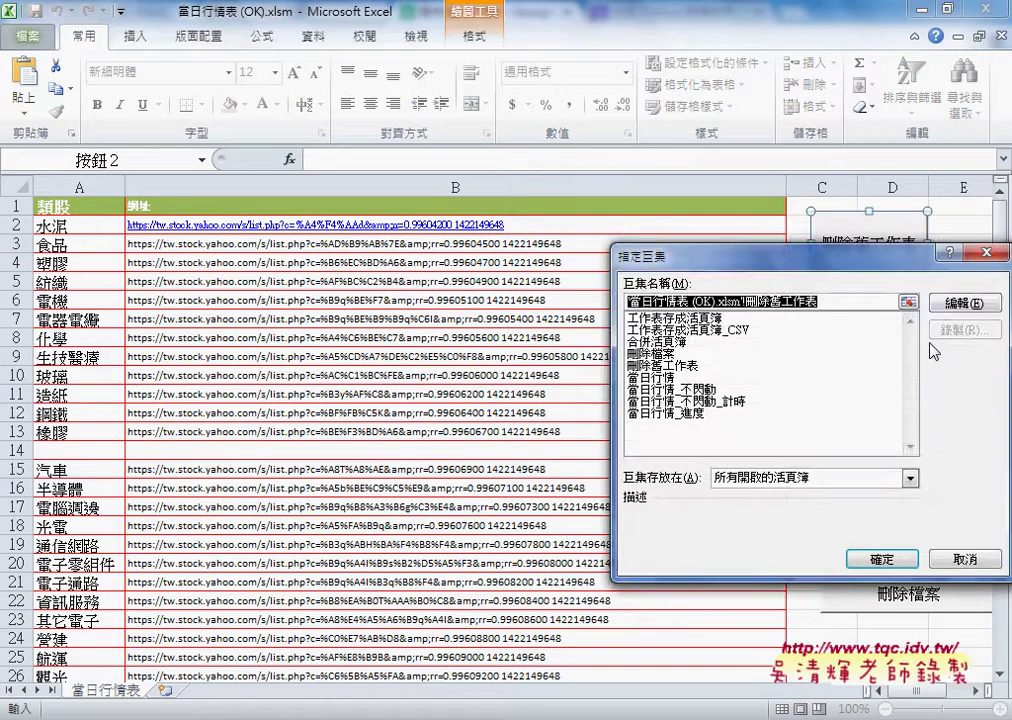
click(955, 303)
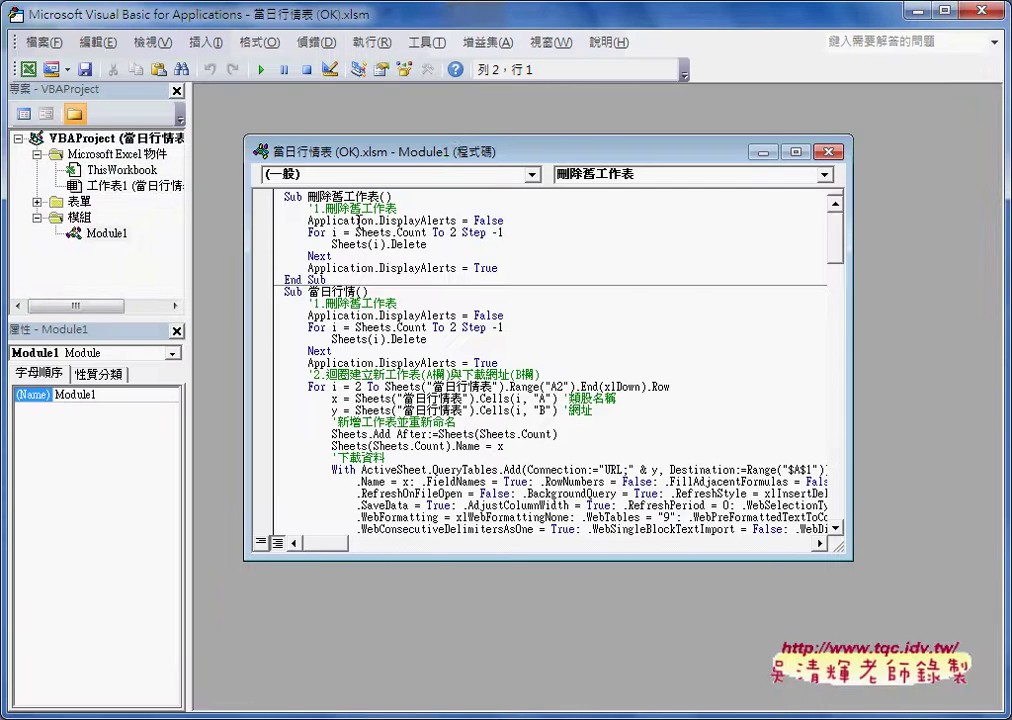
Maximize the Module1 window and highlight the For…Next loop and Sheets(i).Delete
double_click(350, 150)
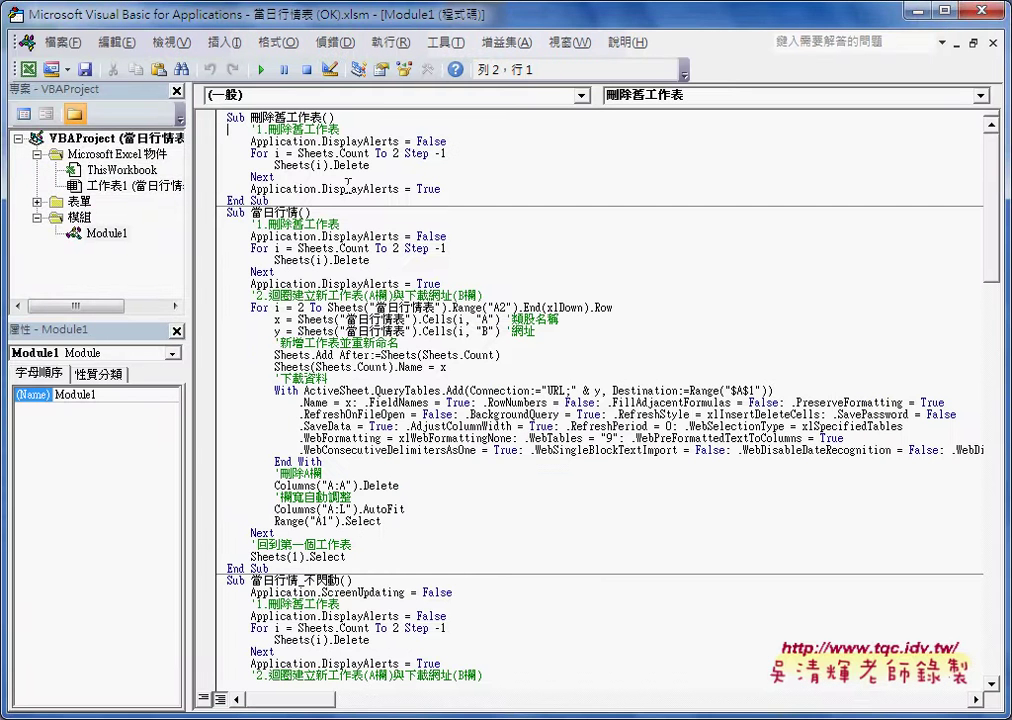
mouse_move(441, 190)
mouse_down()
mouse_move(250, 190)
mouse_move(262, 177)
mouse_move(228, 151)
mouse_up()
click(250, 177)
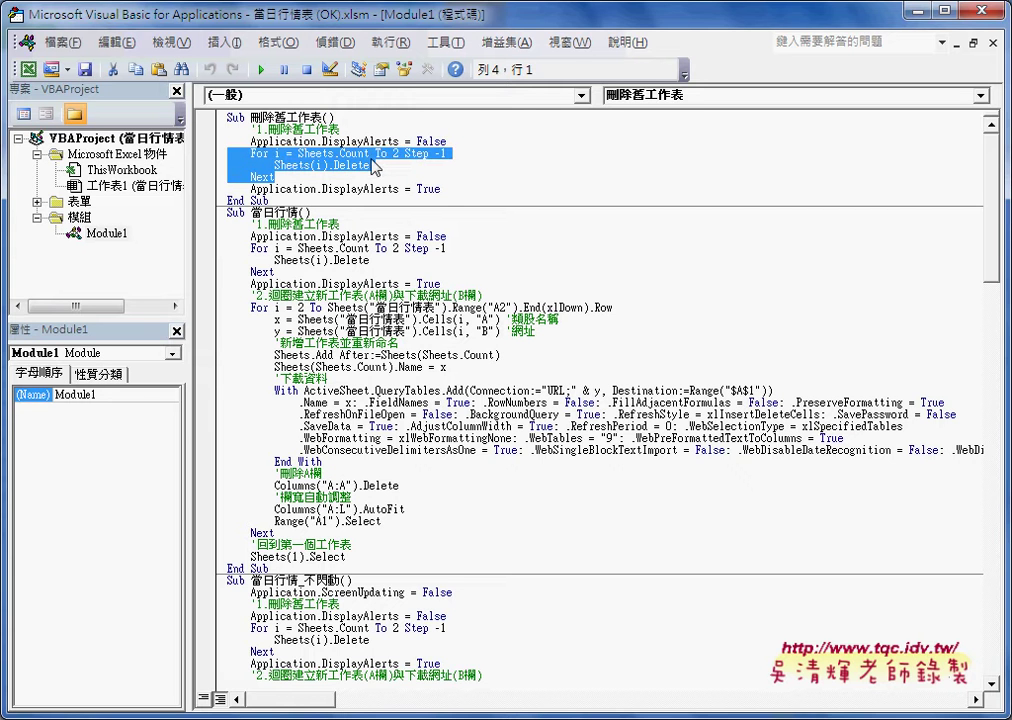
click(457, 141)
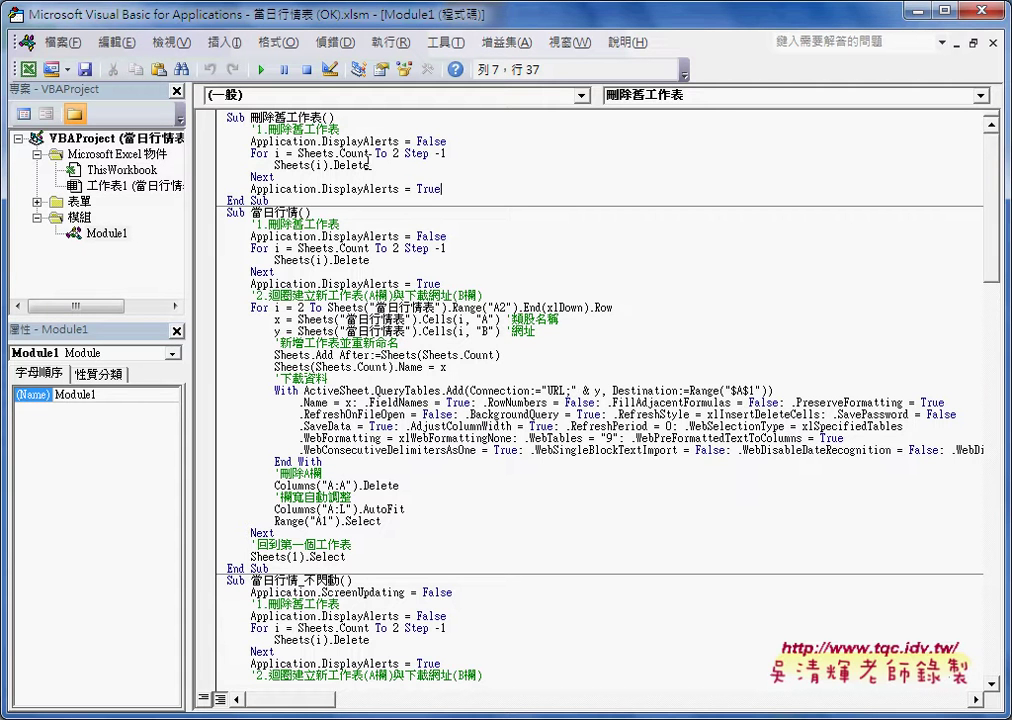
drag(369, 165, 272, 168)
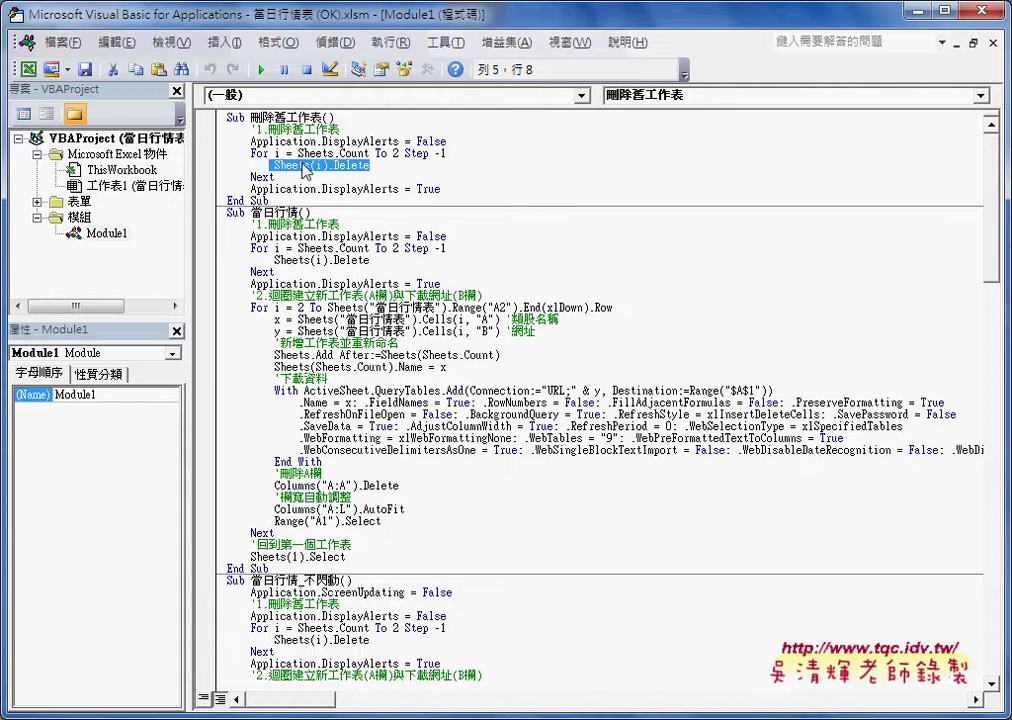
click(474, 196)
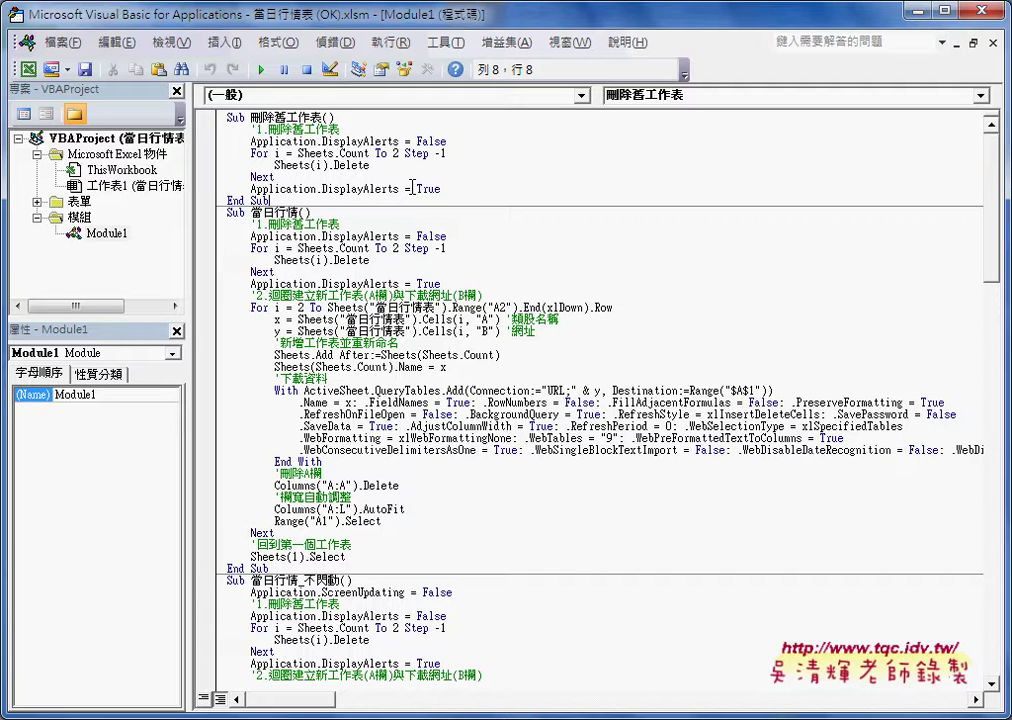
Pick a larger code font size in Tools > Options > 撰寫風格
click(445, 42)
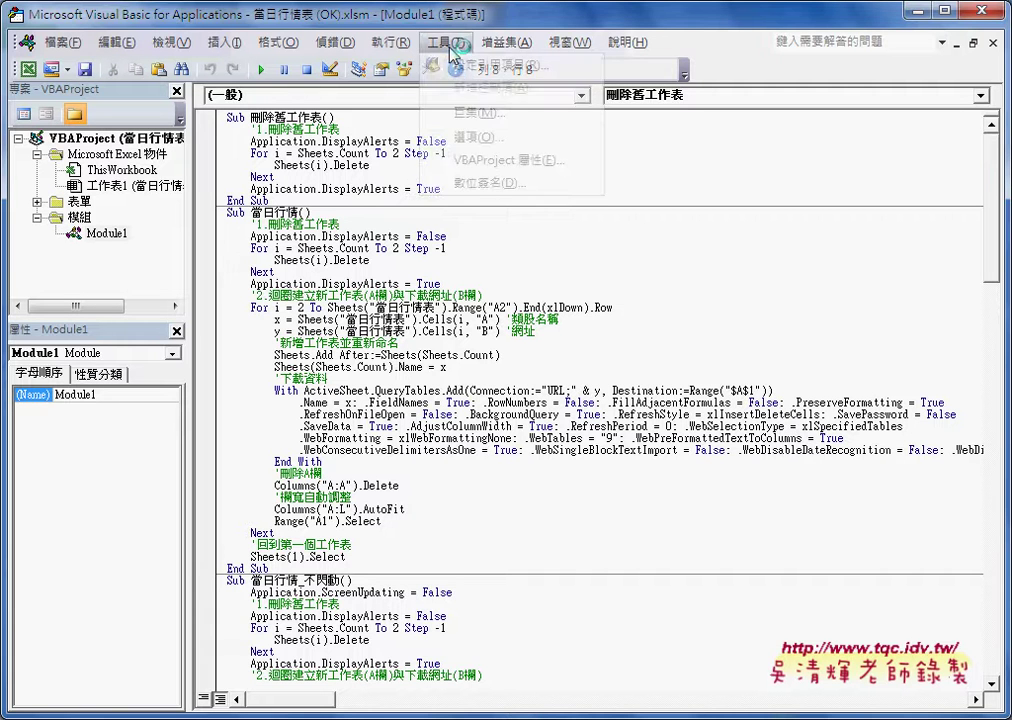
click(500, 137)
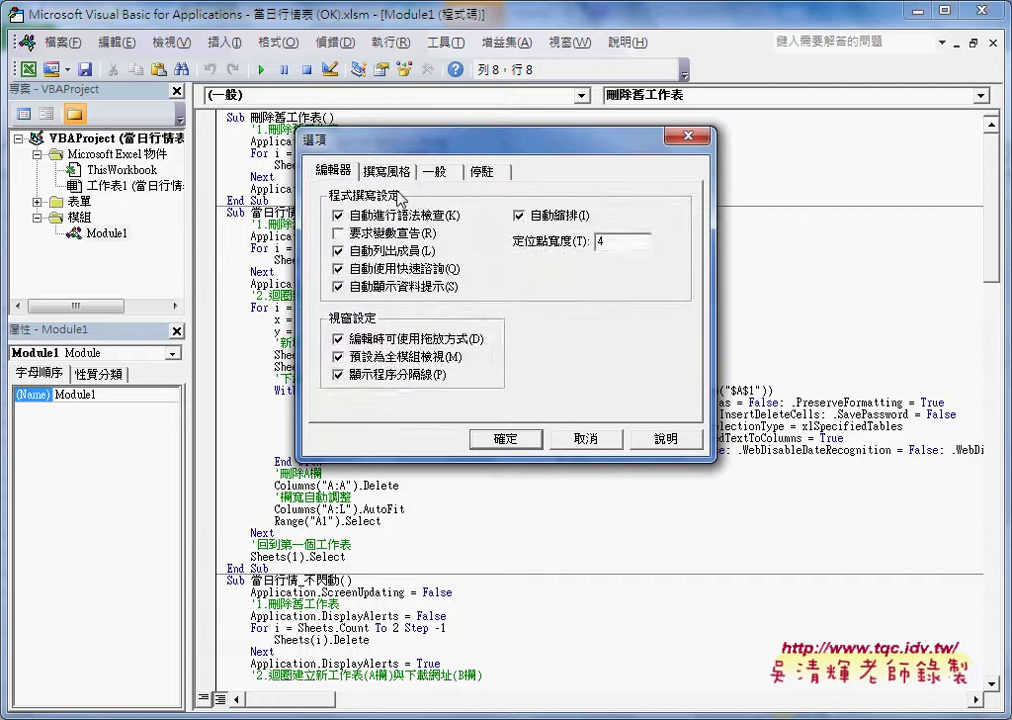
click(386, 171)
click(599, 259)
click(565, 308)
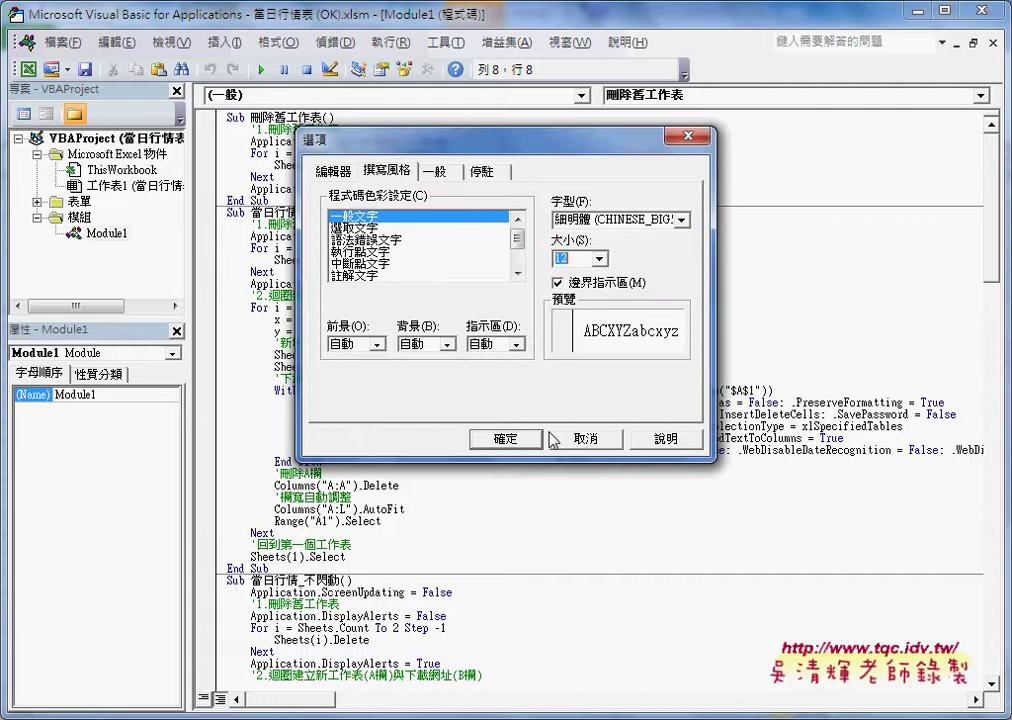
click(505, 438)
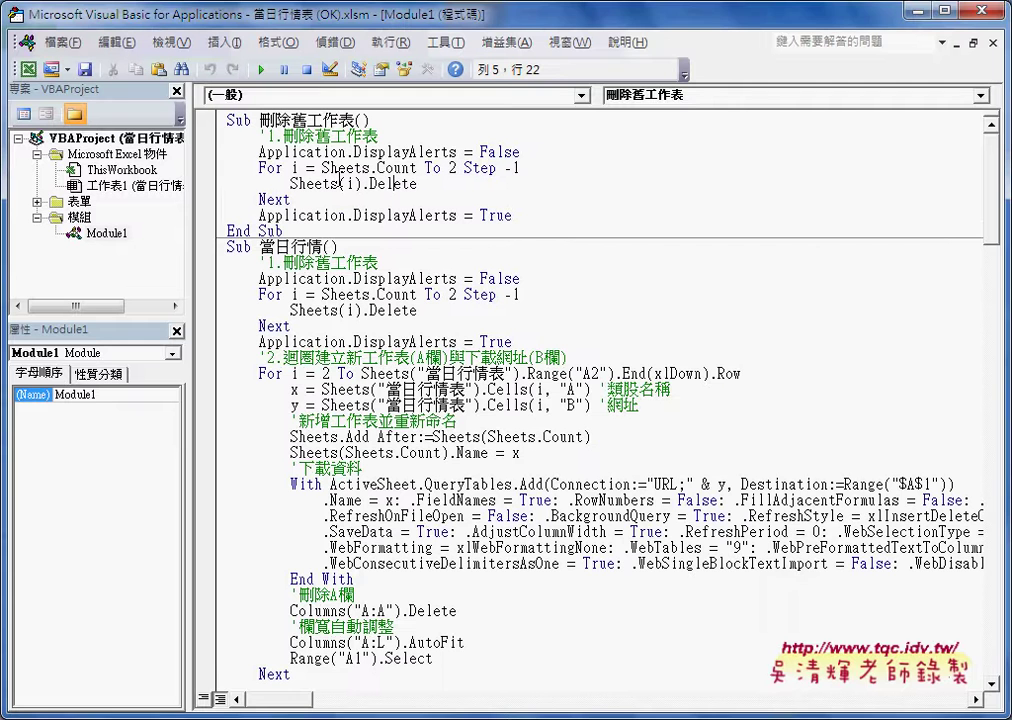
Highlight Sheets.Count To, 工作表 and Application.DisplayAlerts, then return to Excel with Alt+F11
drag(321, 168, 531, 170)
drag(321, 136, 378, 136)
drag(259, 152, 457, 152)
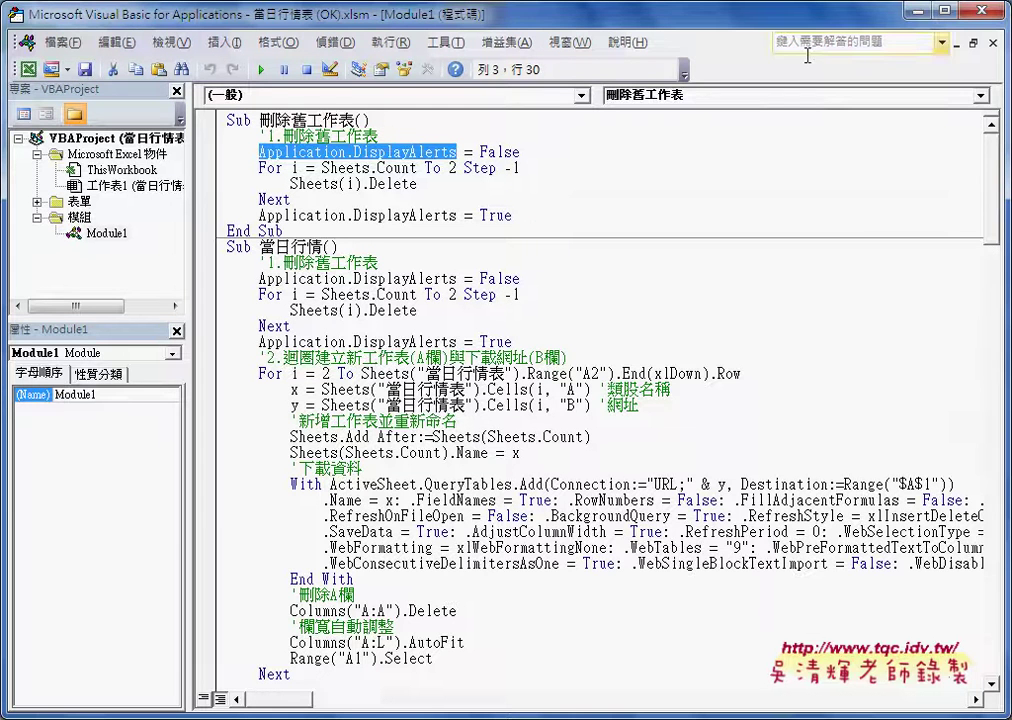
key(alt+F11)
key(Escape)
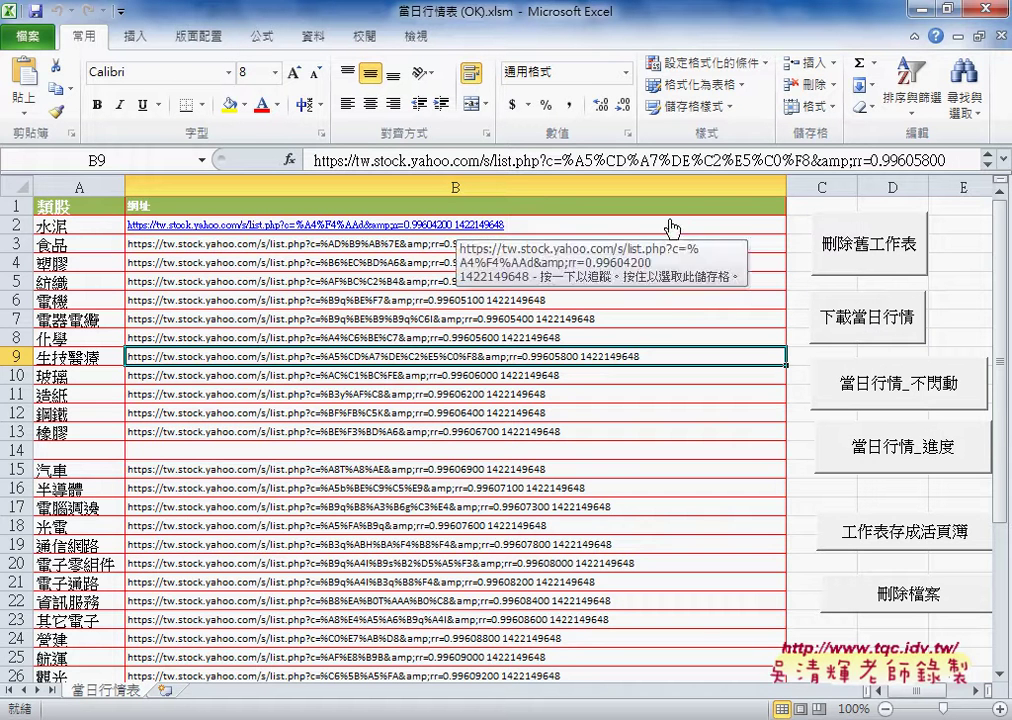
Annotate 水泥 in A2, the industry list, the new-sheet position and row 2's URL
click(96, 226)
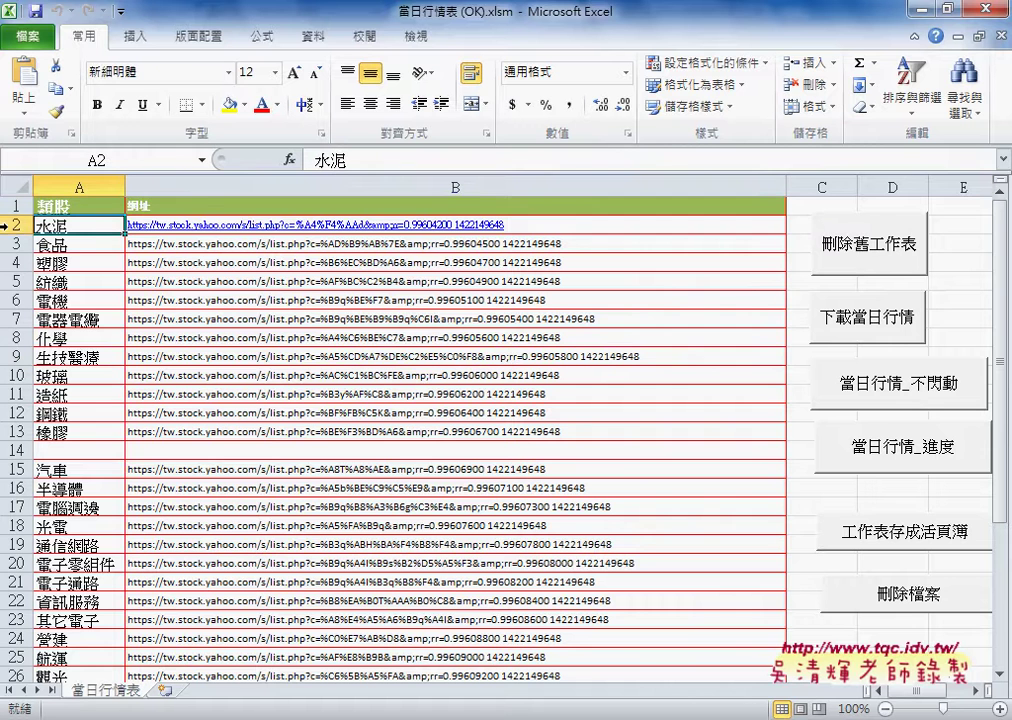
click(16, 226)
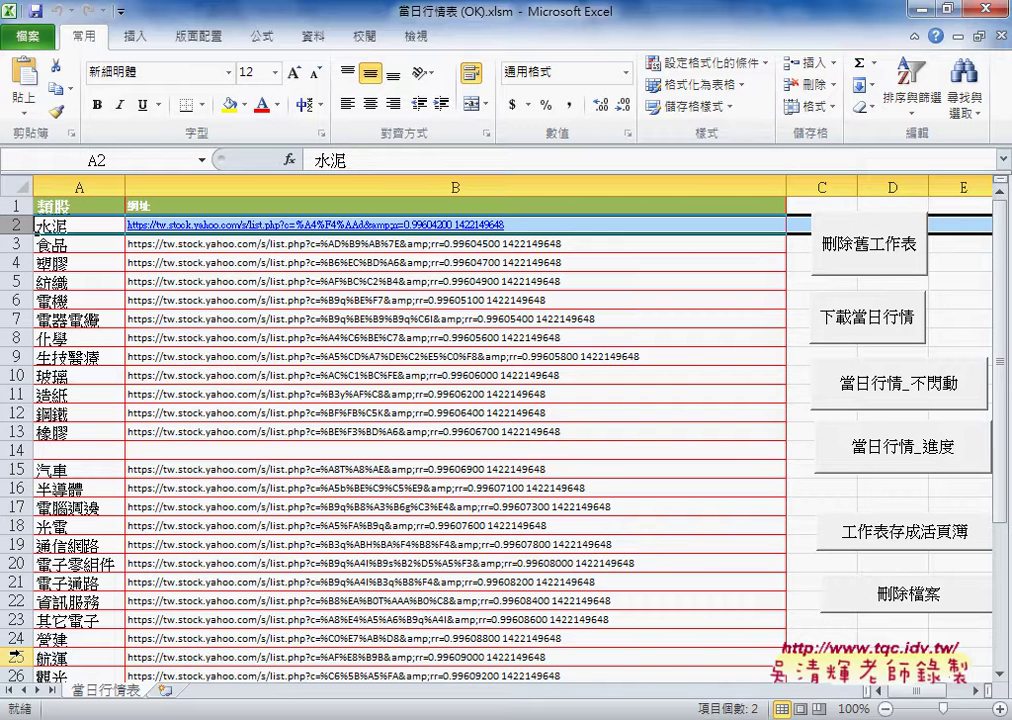
click(89, 225)
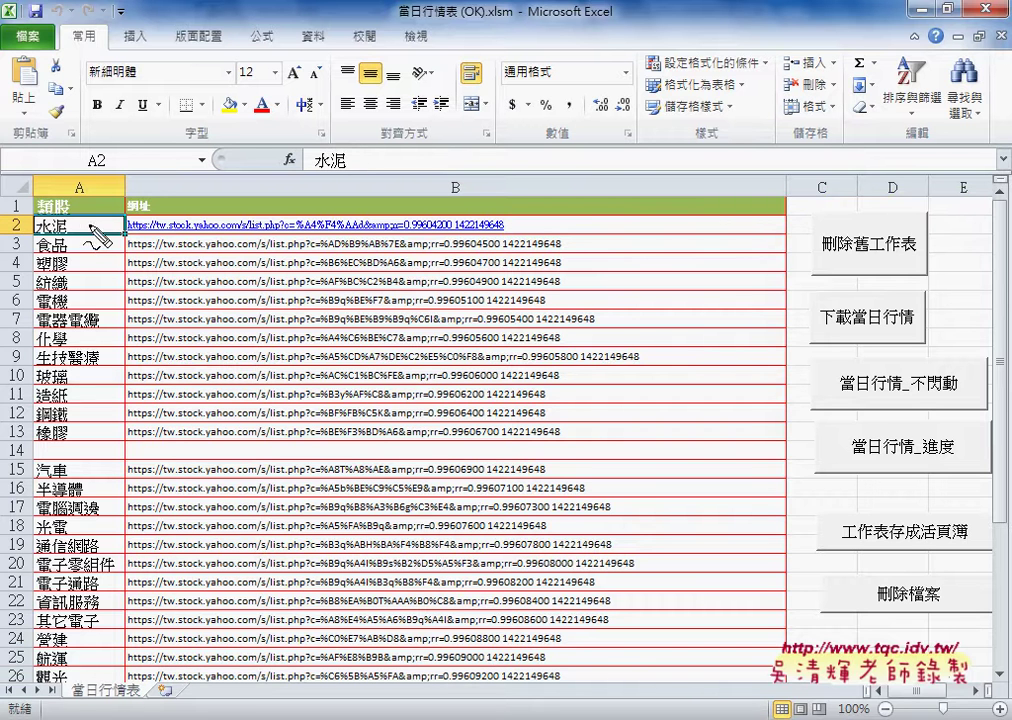
drag(62, 213, 170, 600)
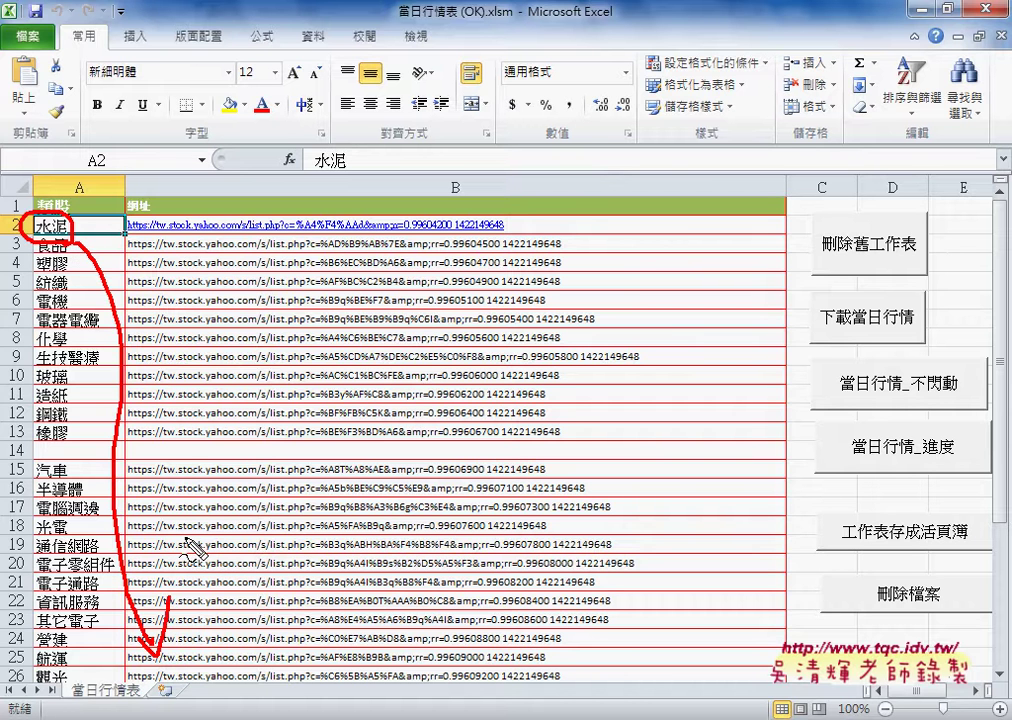
drag(178, 667, 187, 700)
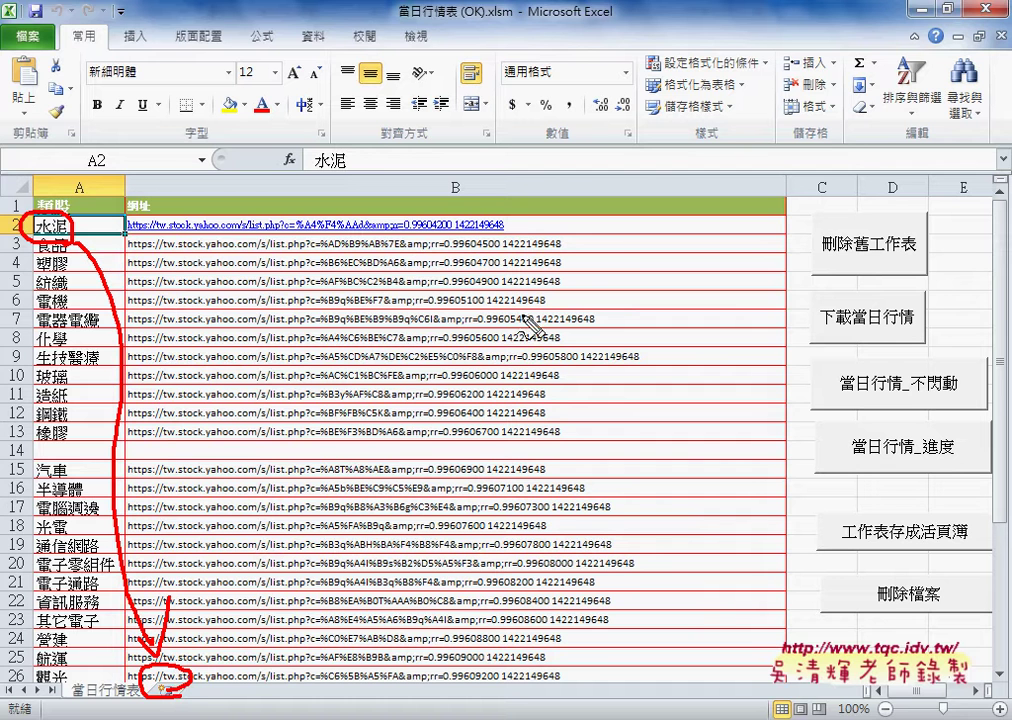
mouse_move(135, 226)
mouse_down()
mouse_move(487, 206)
mouse_move(494, 237)
mouse_up()
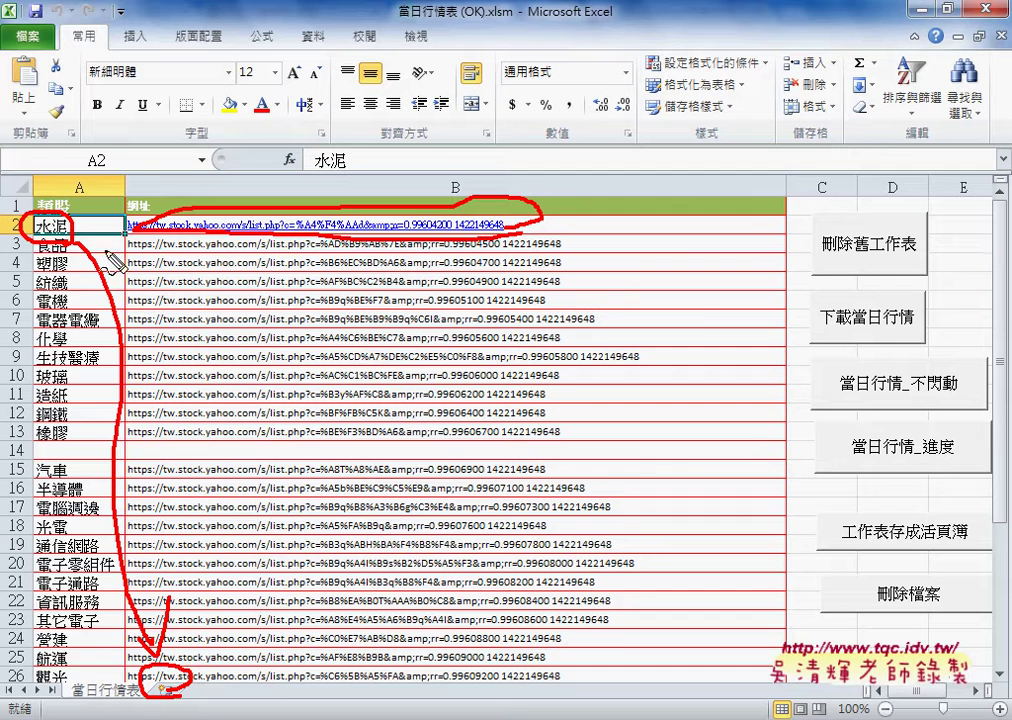
drag(28, 248, 68, 240)
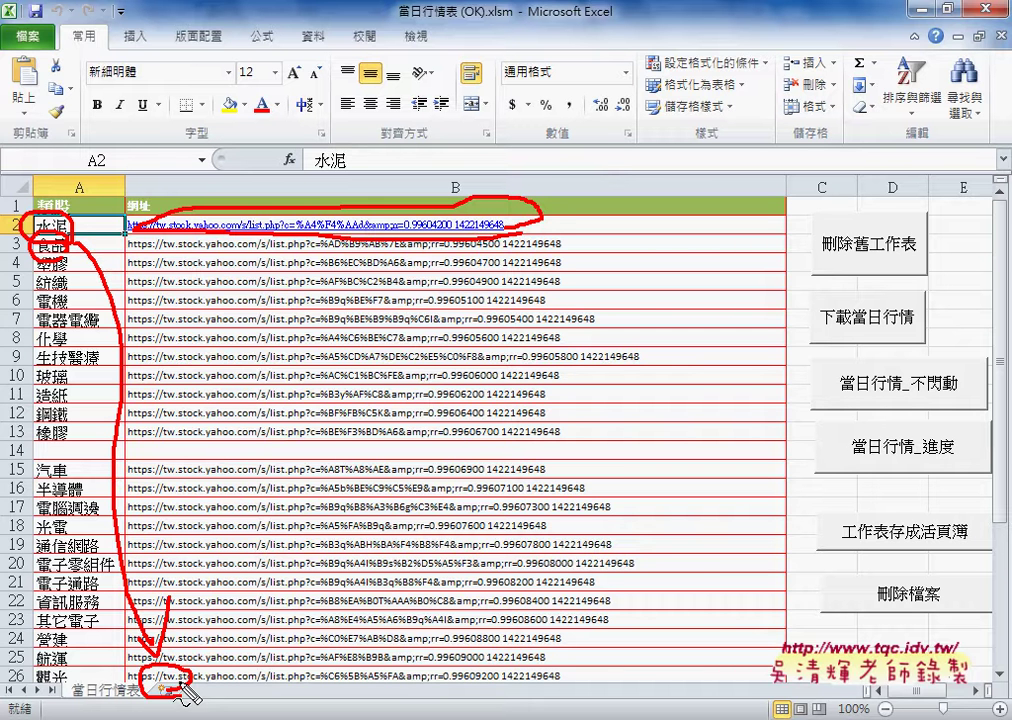
key(Escape)
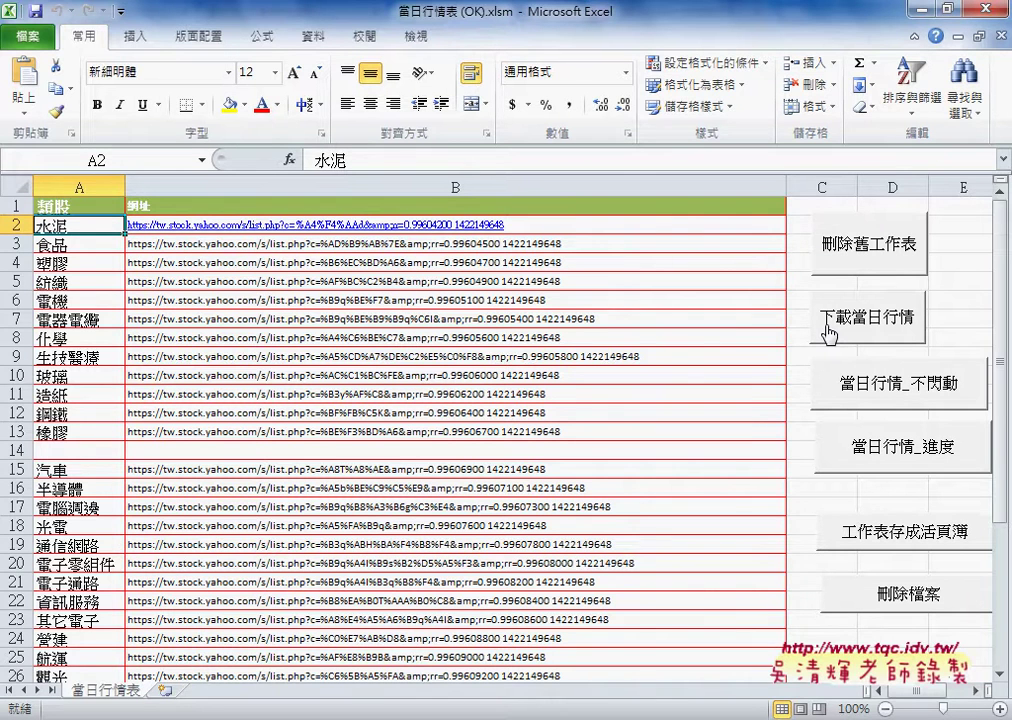
Run the 下載當日行情 macro to create a sheet per industry
click(828, 333)
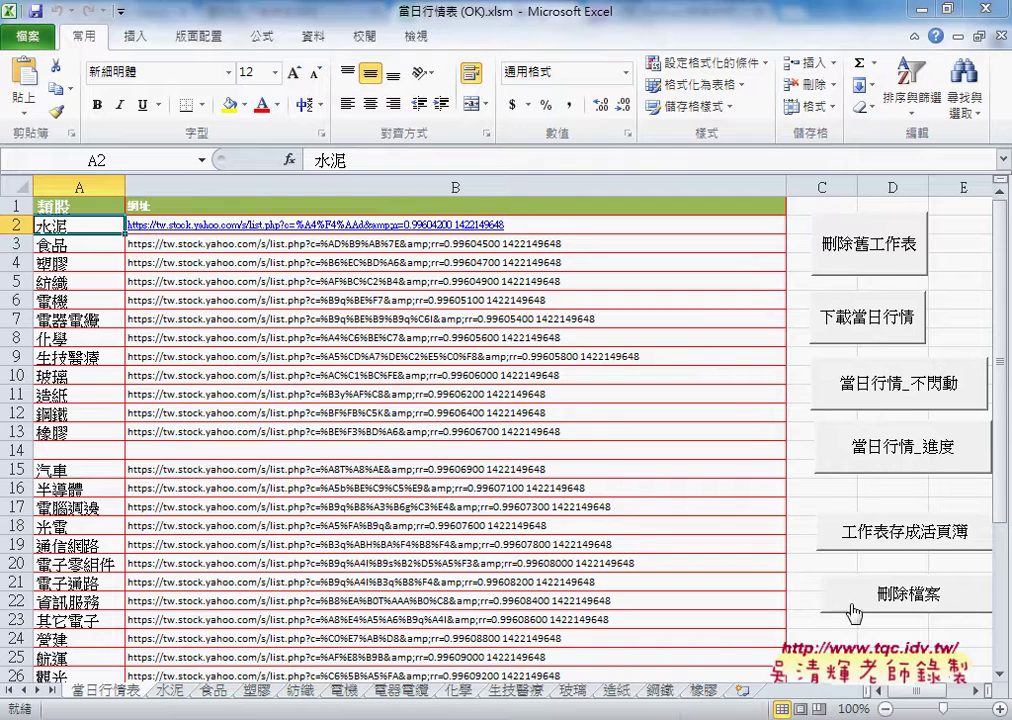
right_click(881, 312)
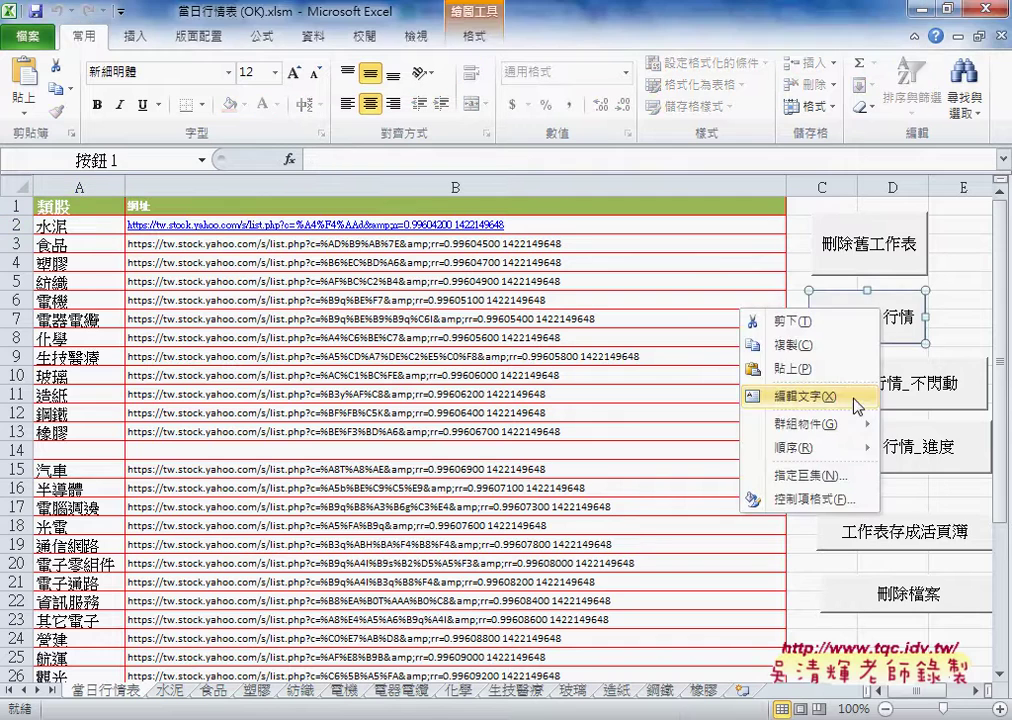
Open the 當日行情 macro code and mark Sheets.Count To 2 in the deletion loop
click(810, 476)
click(958, 356)
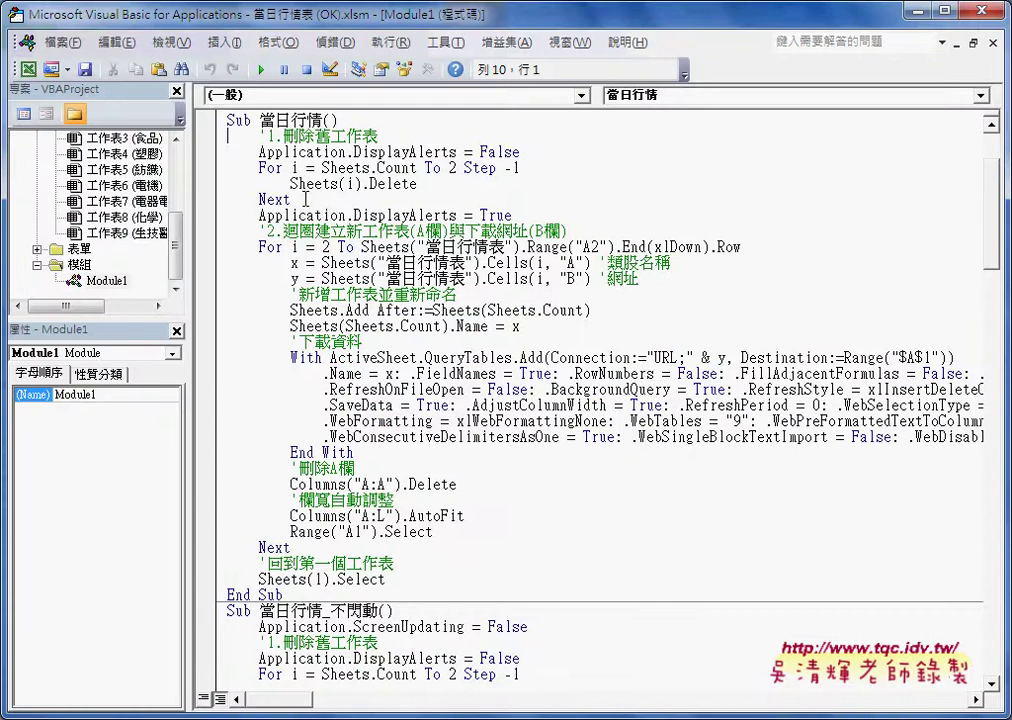
drag(513, 214, 232, 152)
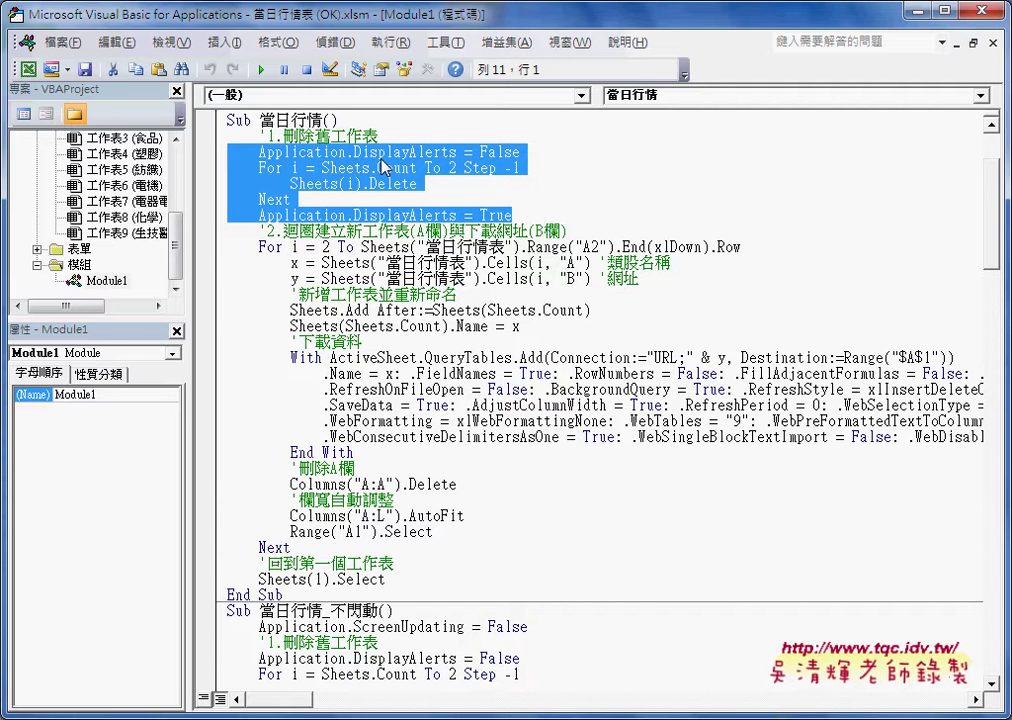
click(417, 168)
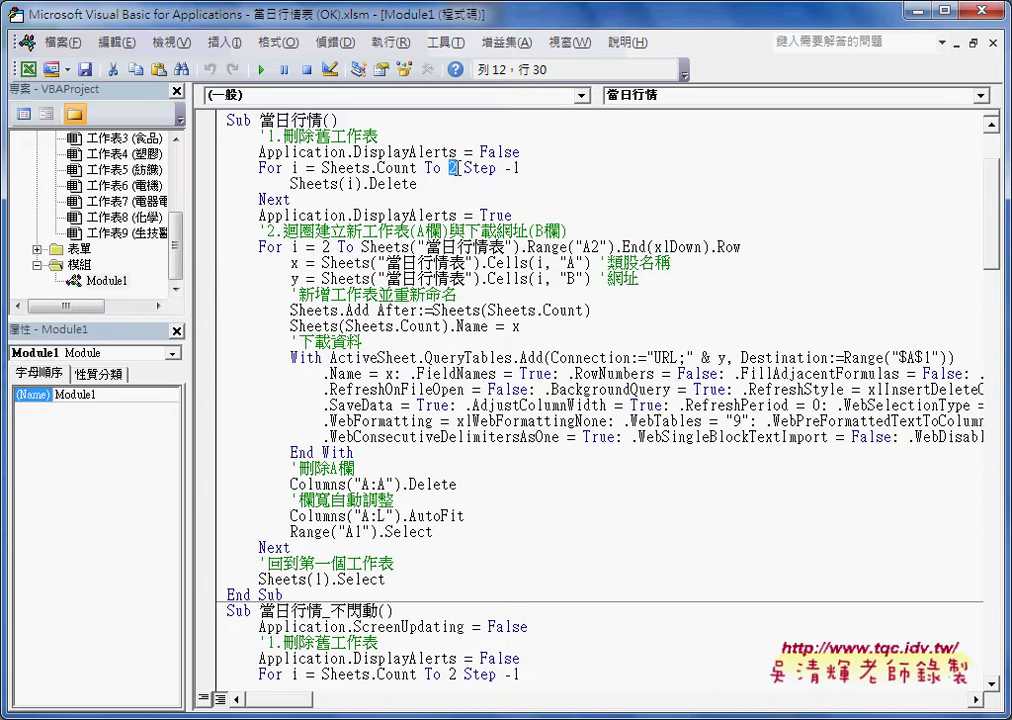
drag(323, 168, 418, 168)
click(449, 168)
Select the sheet-deletion block, then the data-download block of code
drag(513, 215, 215, 163)
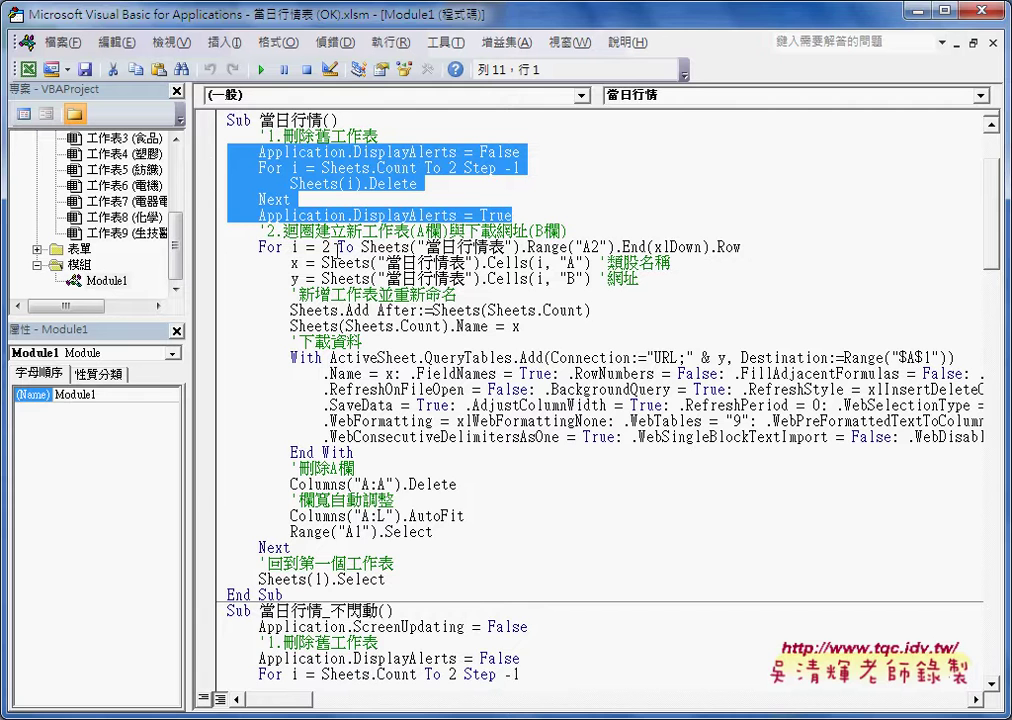
scroll(258, 190, down, 1)
scroll(260, 198, down, 1)
mouse_move(282, 247)
mouse_down()
mouse_move(378, 341)
mouse_move(477, 397)
mouse_move(520, 436)
mouse_up()
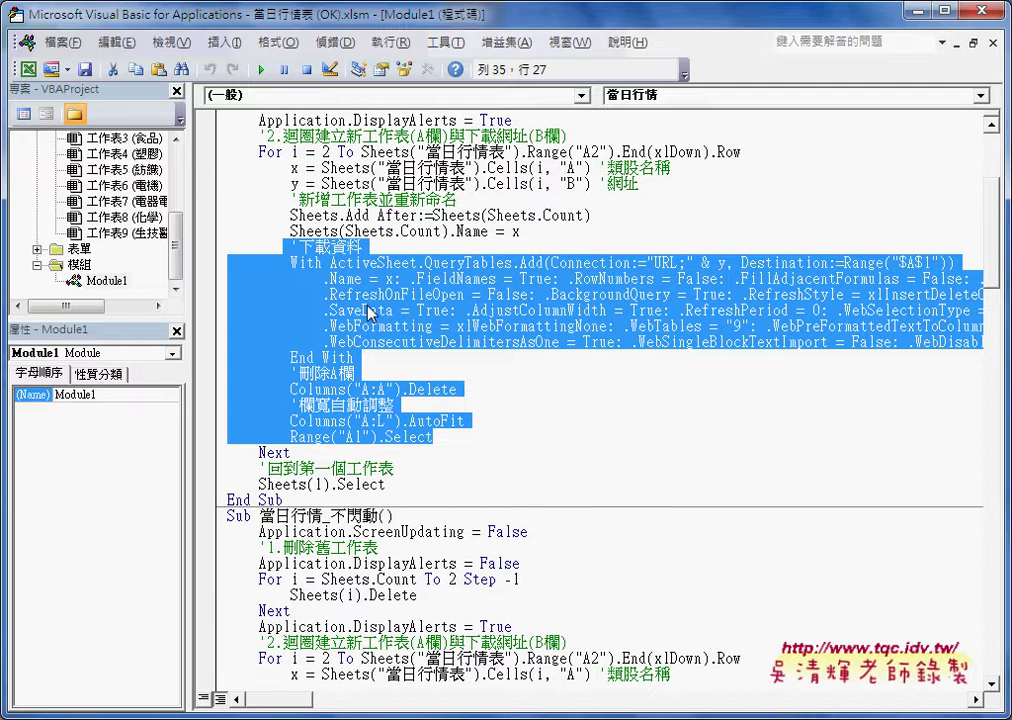
mouse_move(368, 311)
mouse_down()
mouse_move(375, 316)
mouse_move(297, 162)
mouse_move(335, 172)
mouse_up()
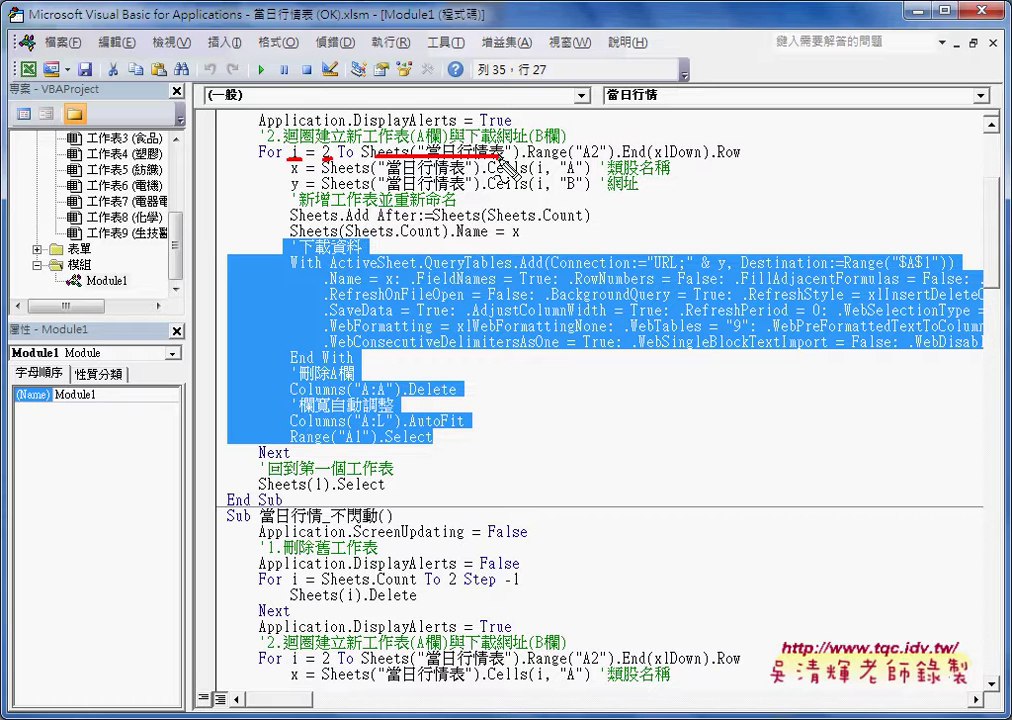
drag(333, 160, 742, 168)
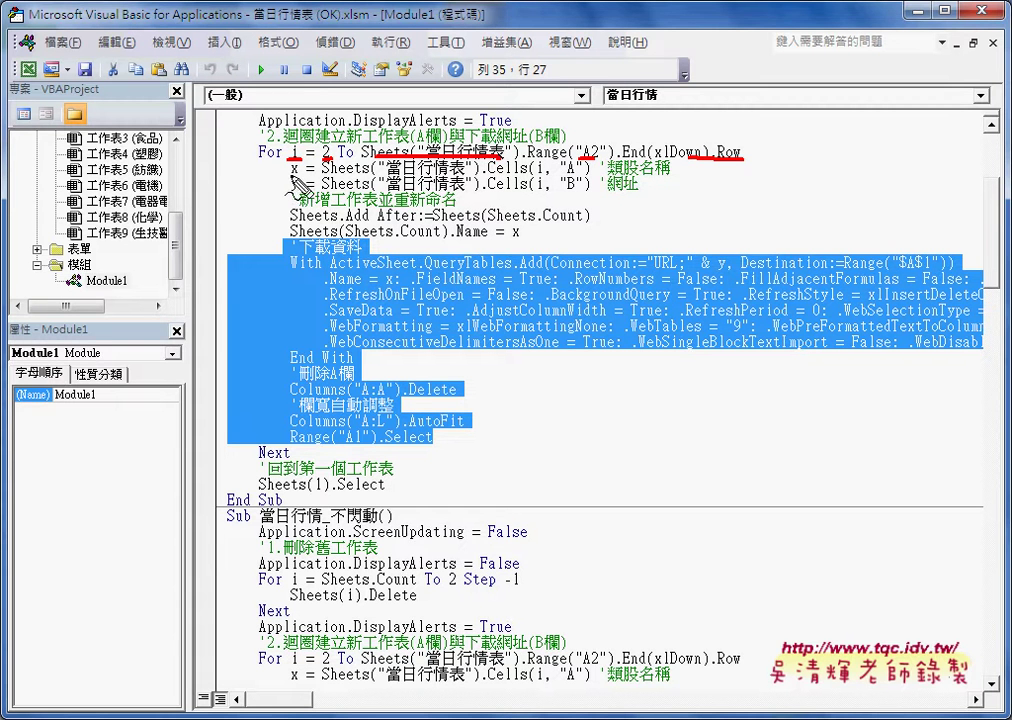
drag(298, 161, 299, 180)
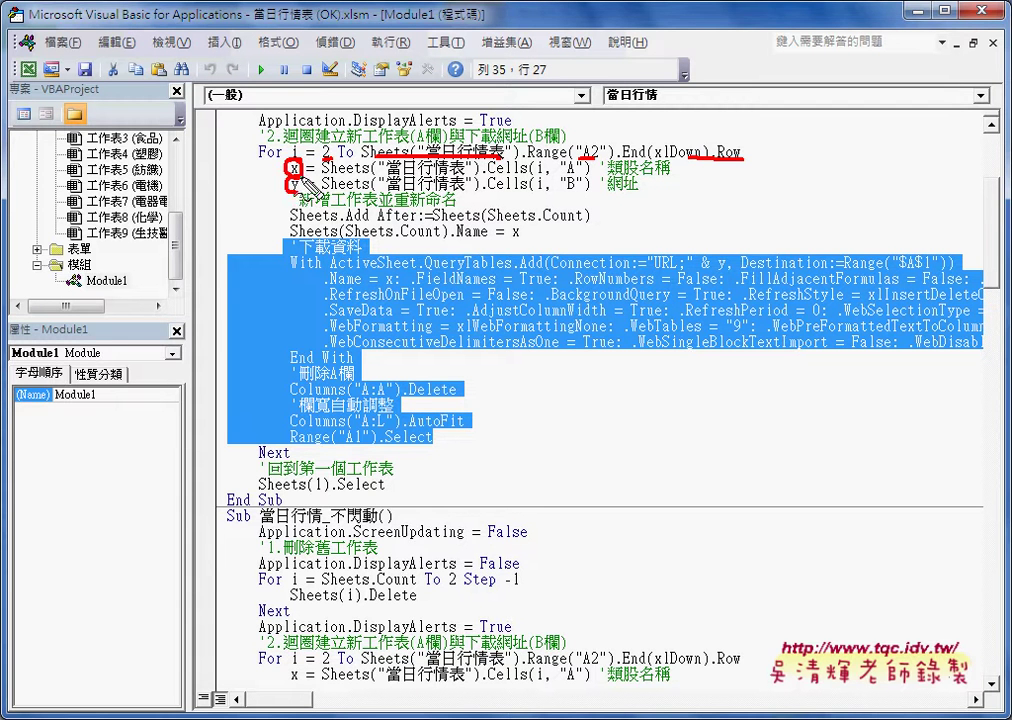
drag(562, 174, 578, 172)
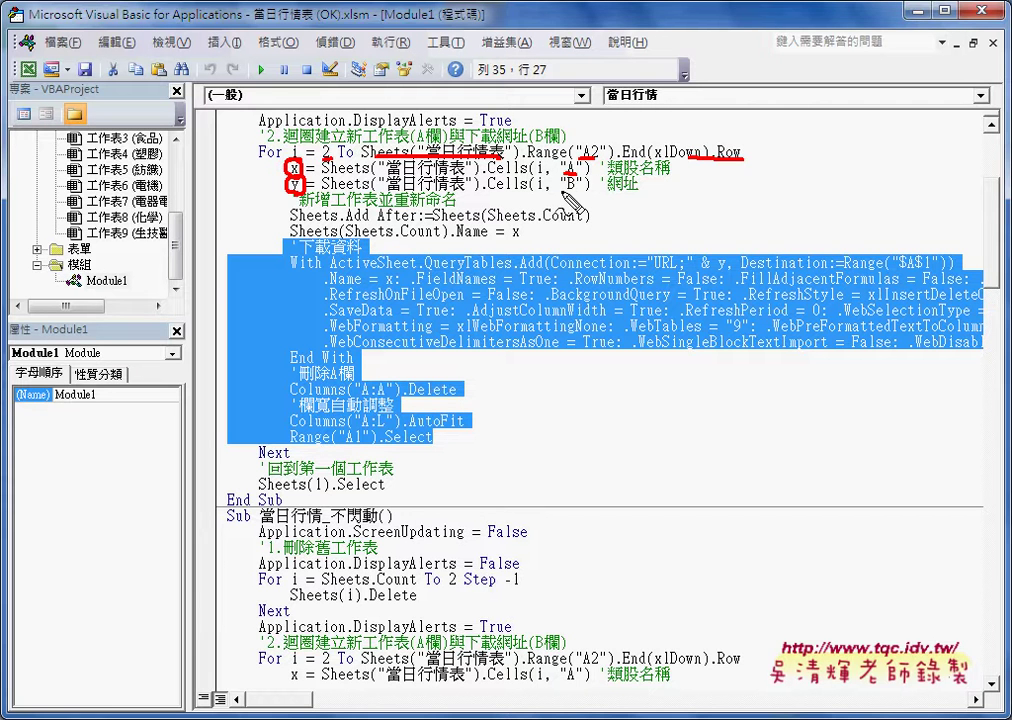
drag(563, 190, 637, 194)
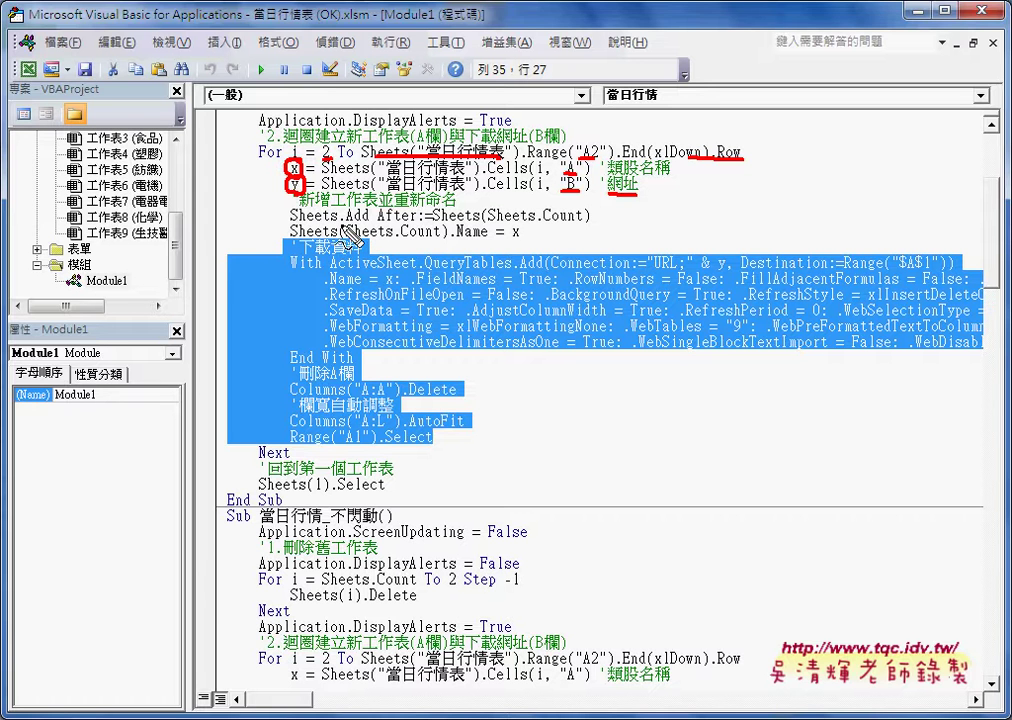
drag(345, 223, 366, 223)
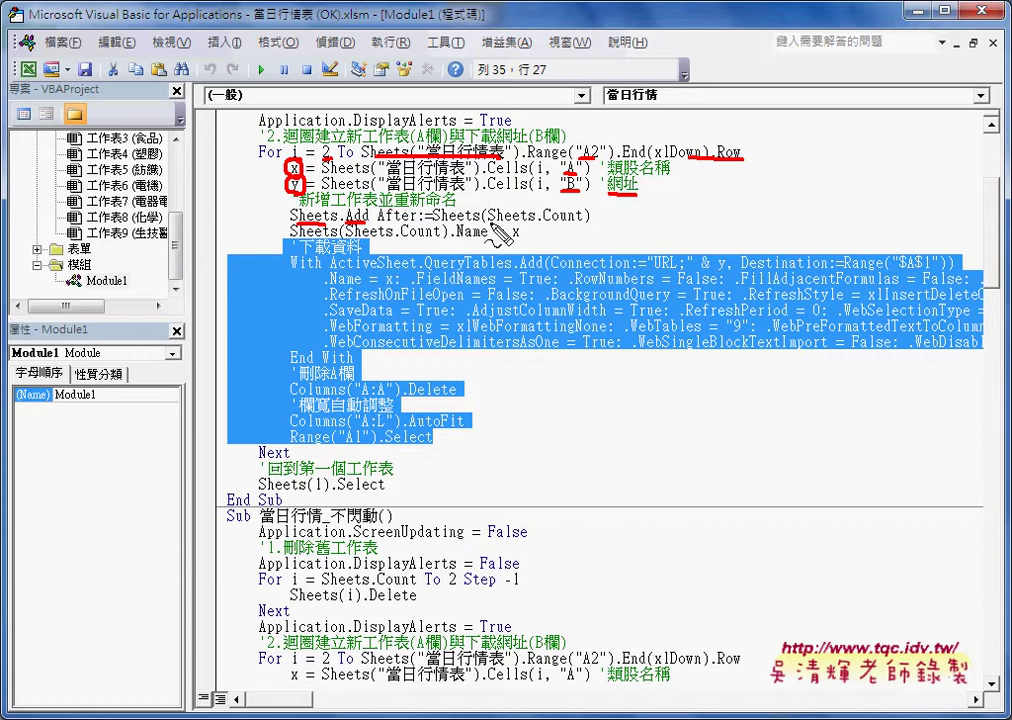
drag(490, 223, 580, 223)
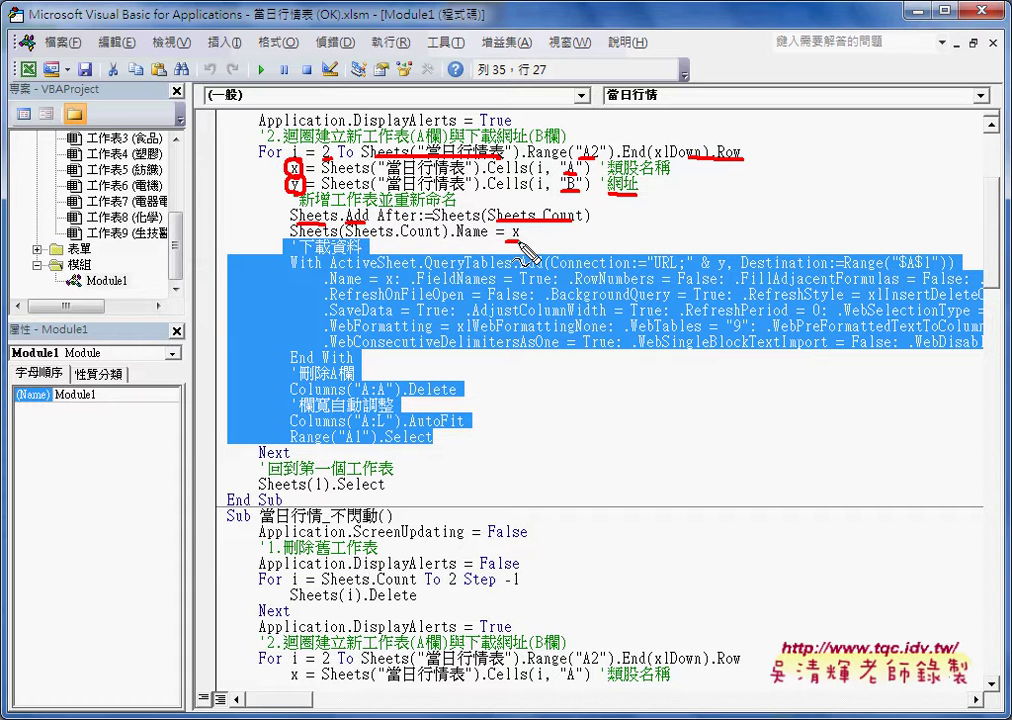
drag(505, 240, 521, 240)
mouse_move(405, 241)
mouse_down()
mouse_move(290, 241)
mouse_move(505, 256)
mouse_up()
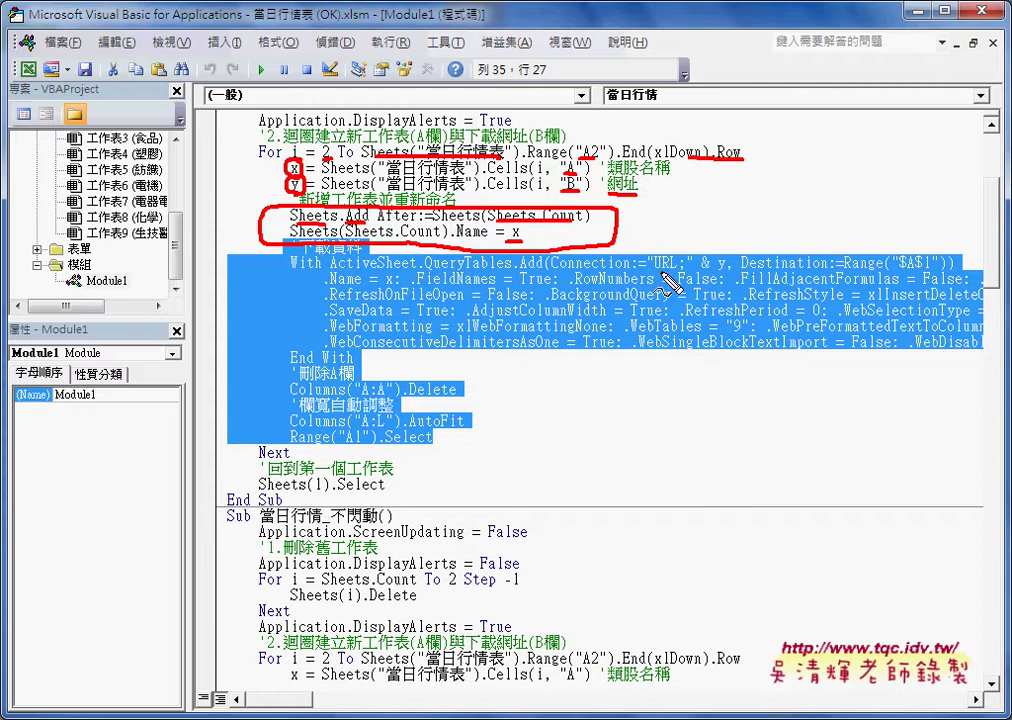
drag(655, 270, 726, 258)
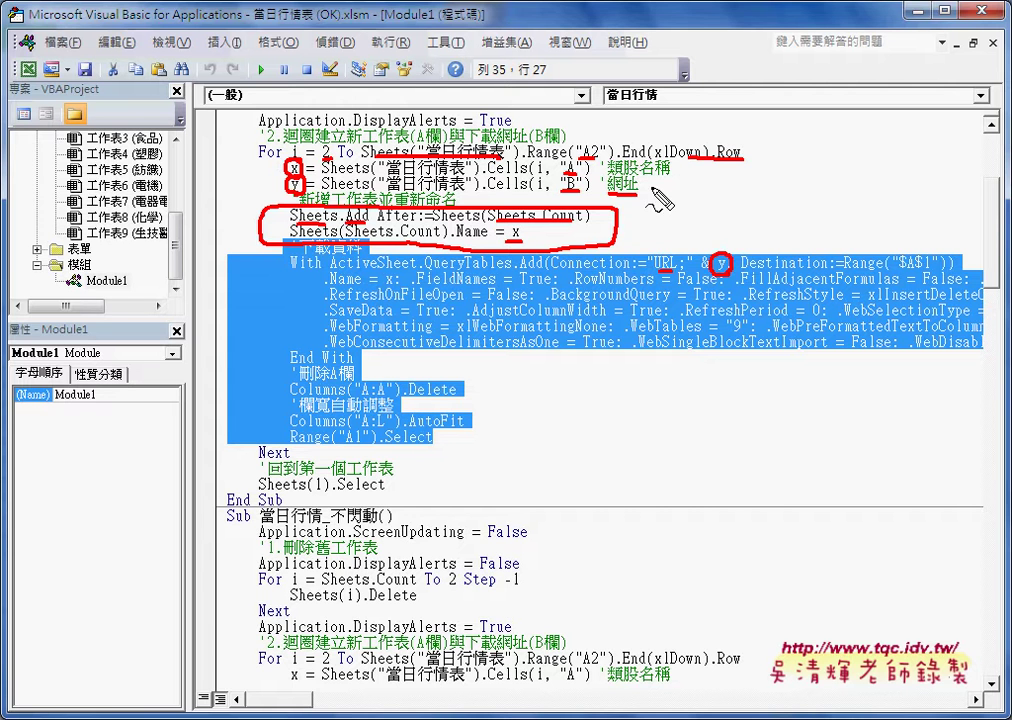
mouse_move(650, 184)
mouse_down()
mouse_move(735, 265)
mouse_move(737, 256)
mouse_up()
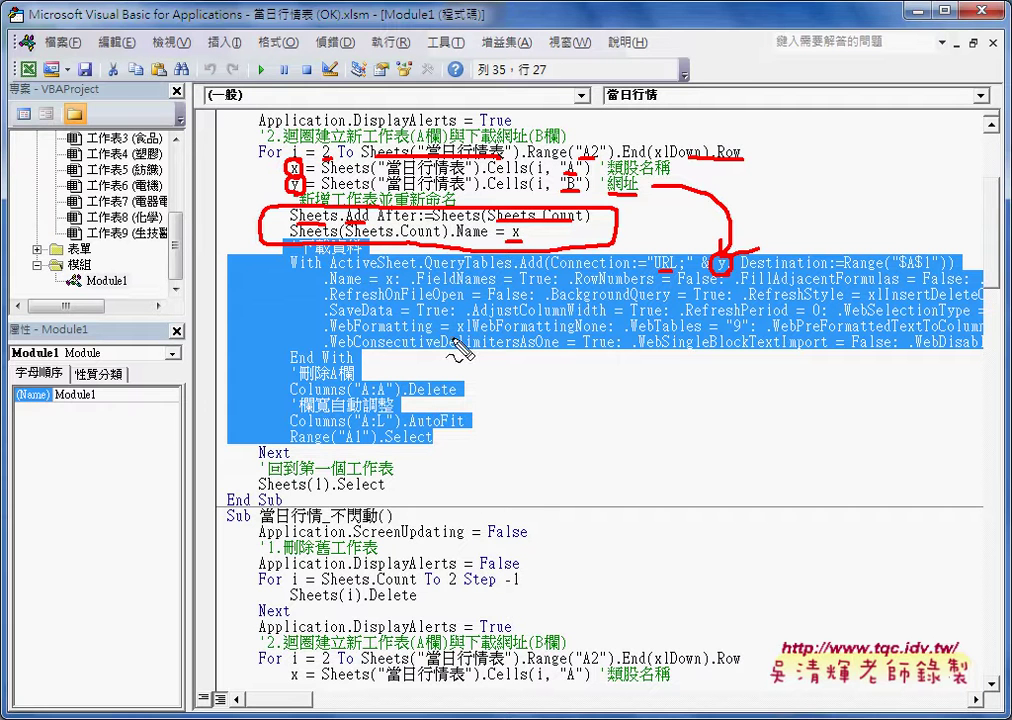
drag(308, 493, 338, 493)
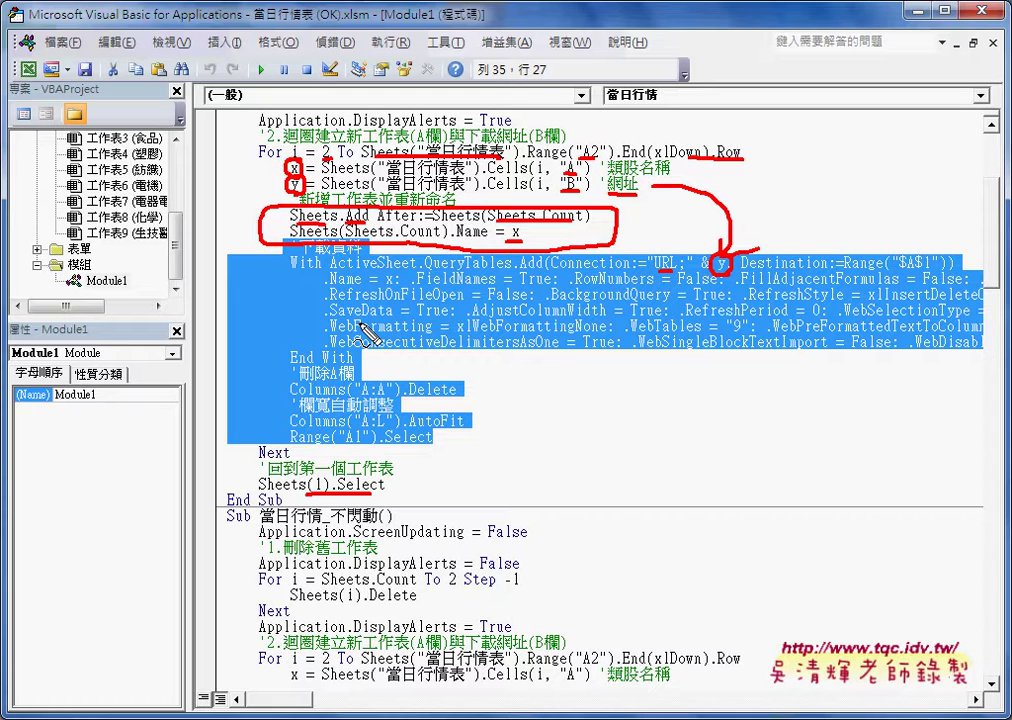
Underline 不閃動 in the next macro name, clear annotations, and close the VBA editor
drag(377, 520, 340, 521)
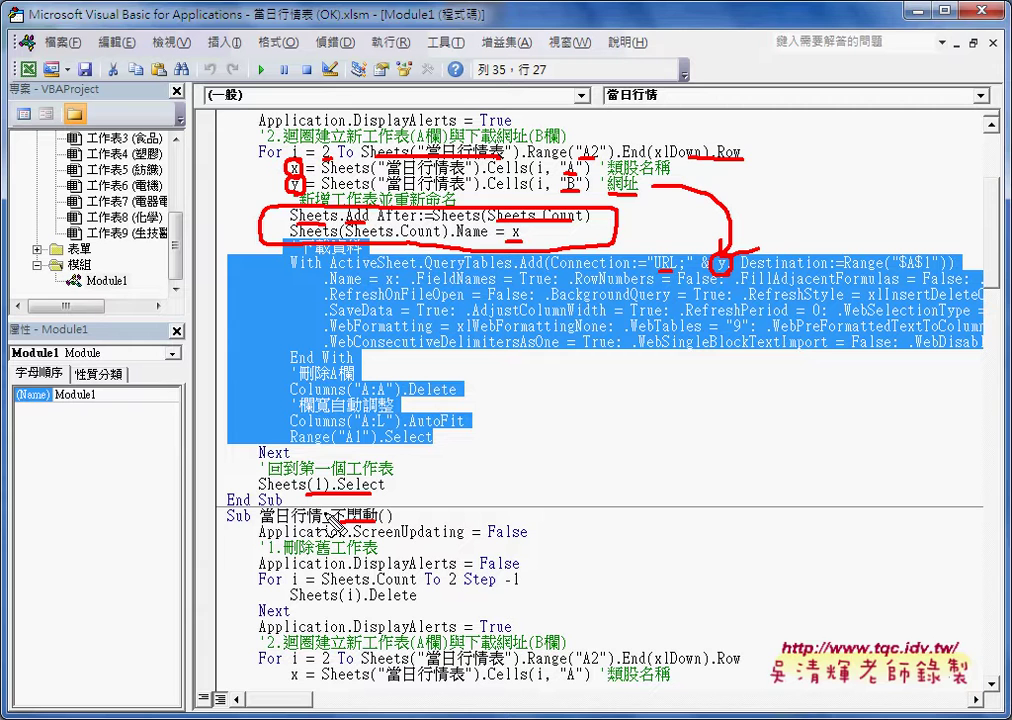
key(Escape)
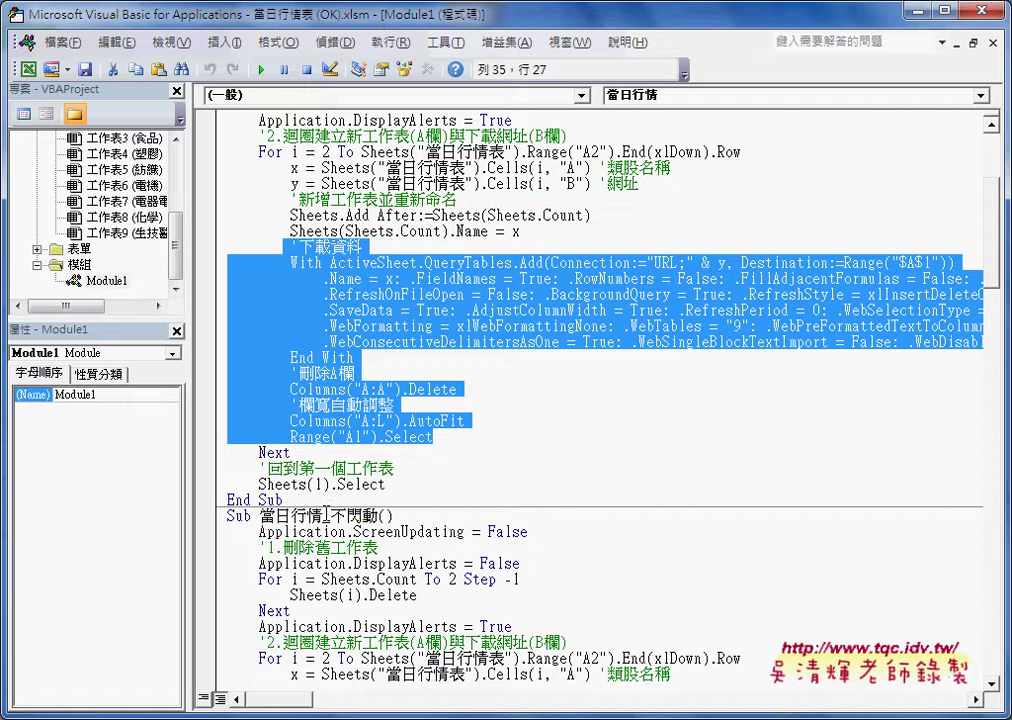
click(981, 14)
Switch between the Google Sheets URL list and the Yahoo 水泥 quote tab
click(964, 266)
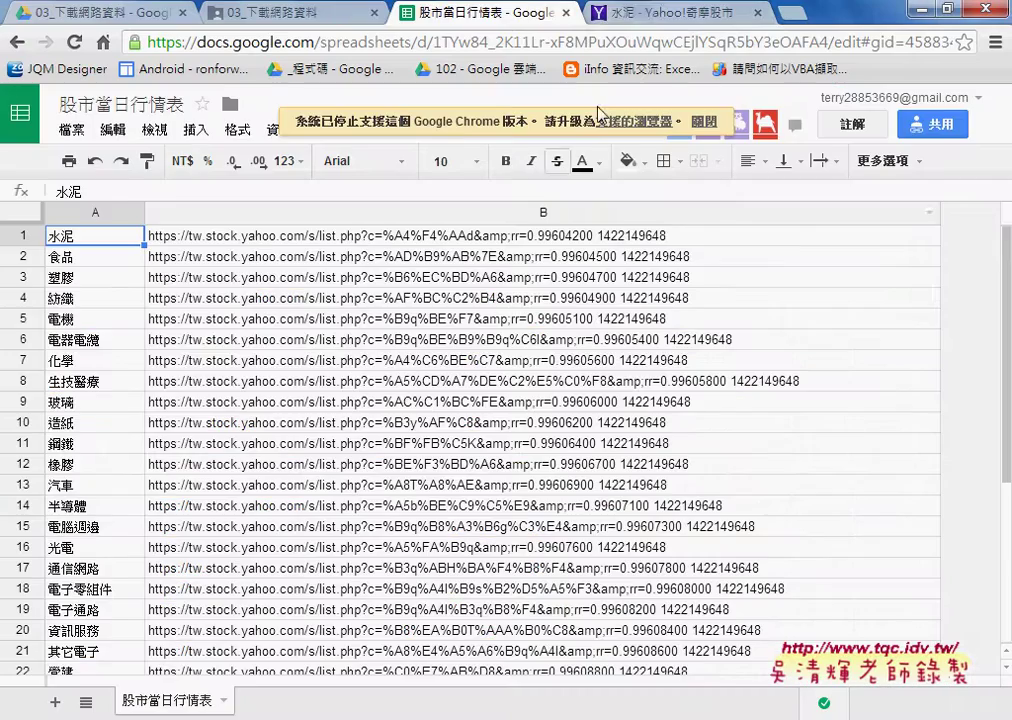
click(652, 14)
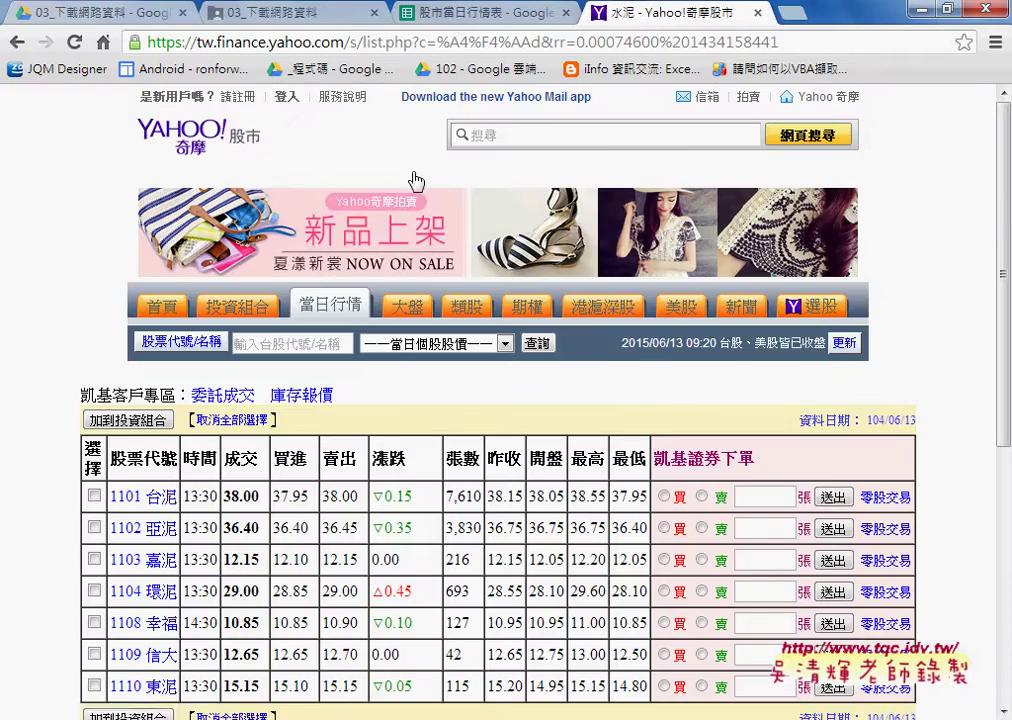
click(470, 13)
click(695, 13)
Copy the Yahoo 水泥 page address and enable editing of 股市當日行情表.xlsx in Excel
click(707, 42)
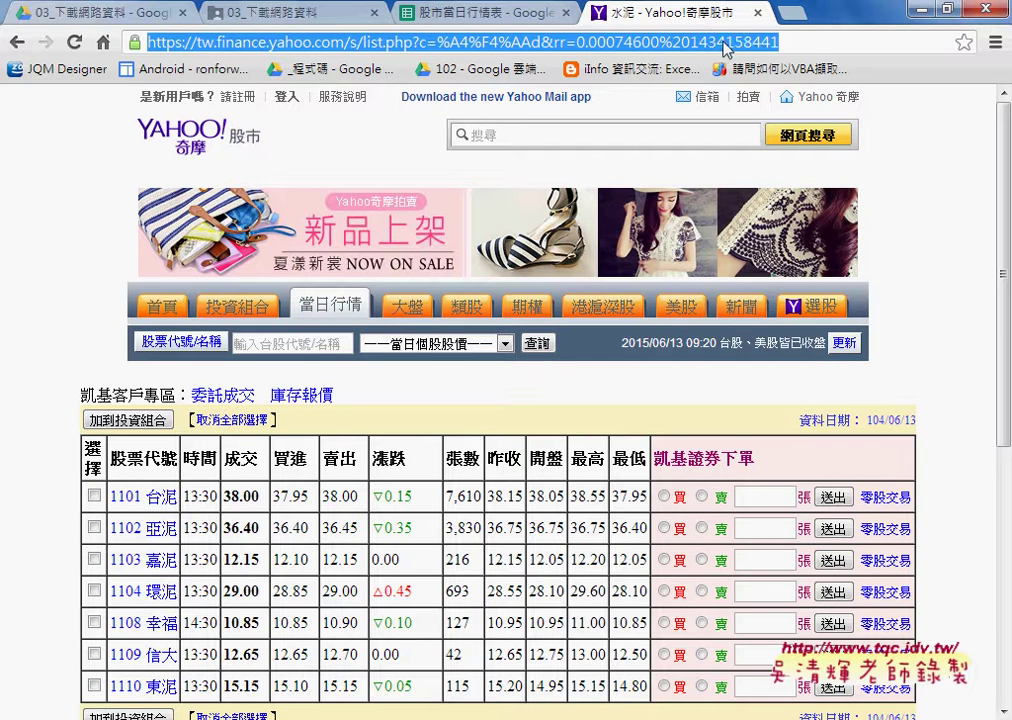
right_click(730, 47)
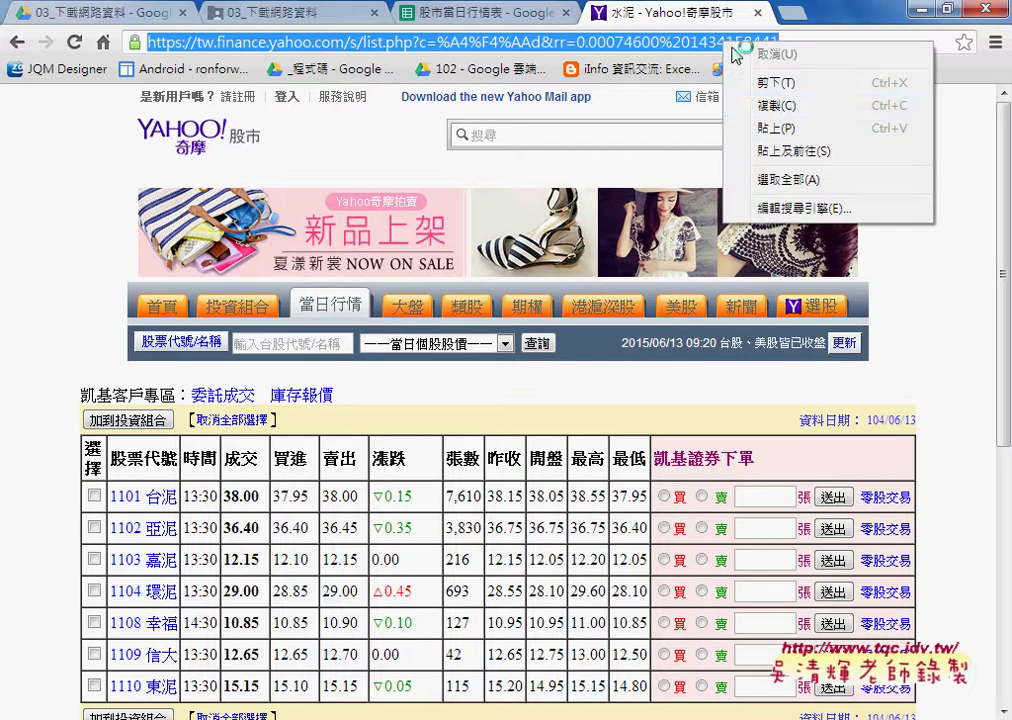
click(782, 106)
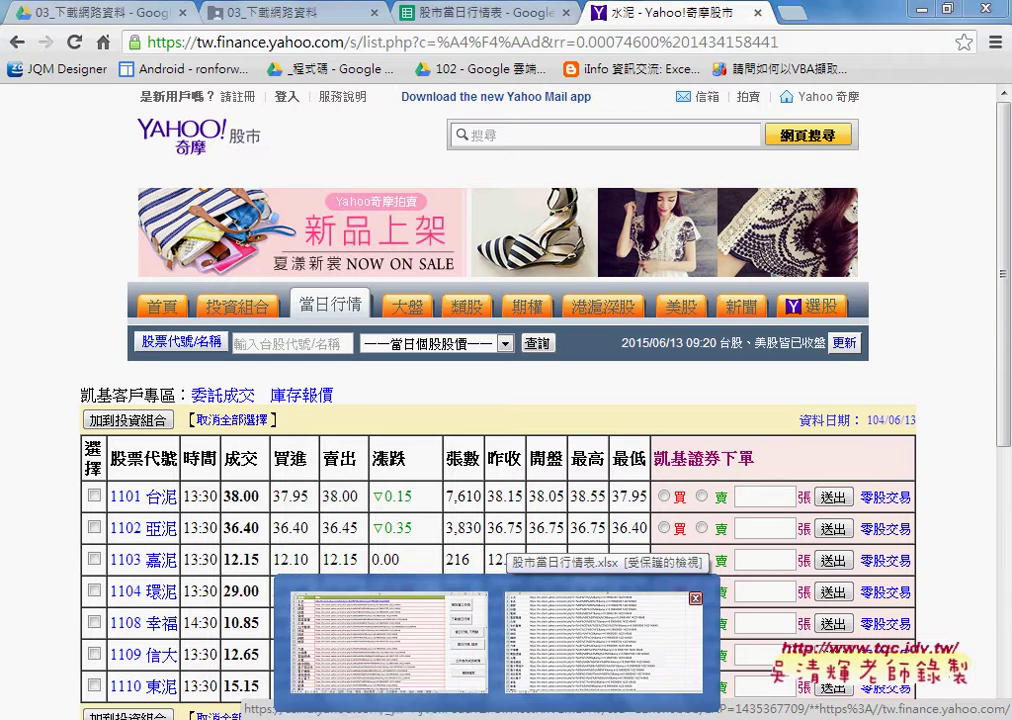
click(615, 640)
click(590, 67)
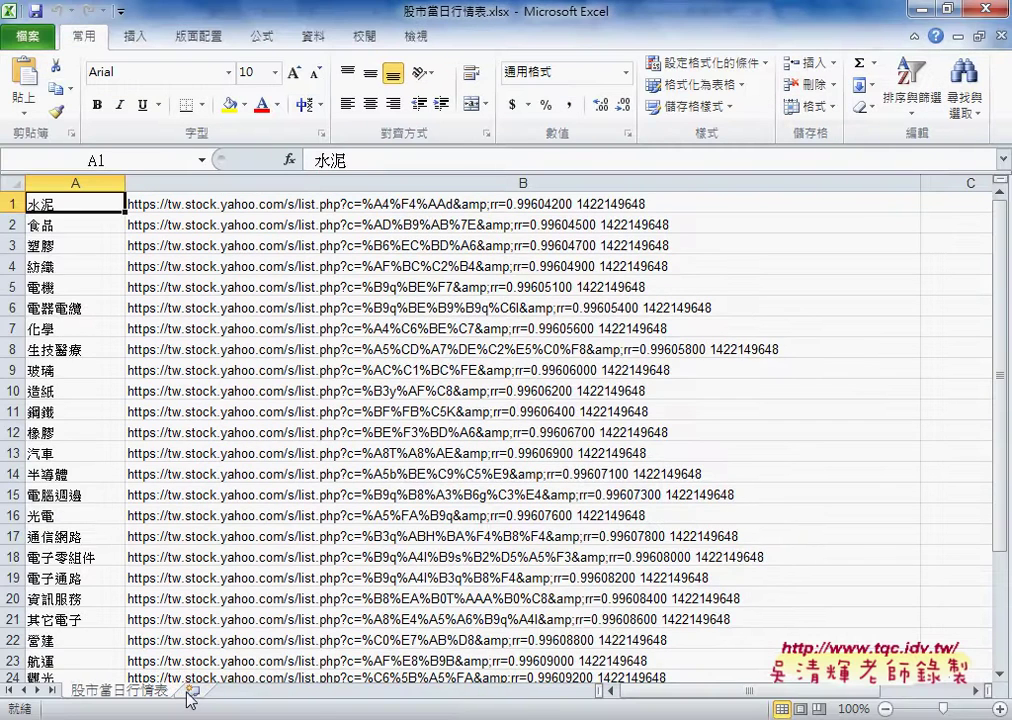
Add a new blank worksheet and start a From Web query
click(192, 690)
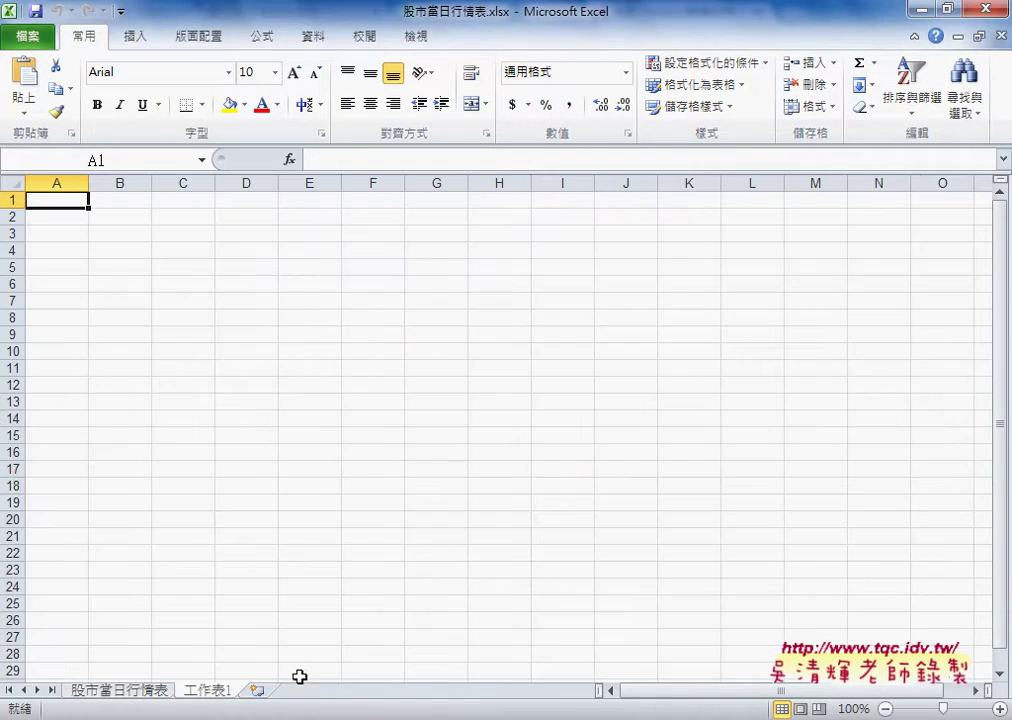
click(318, 45)
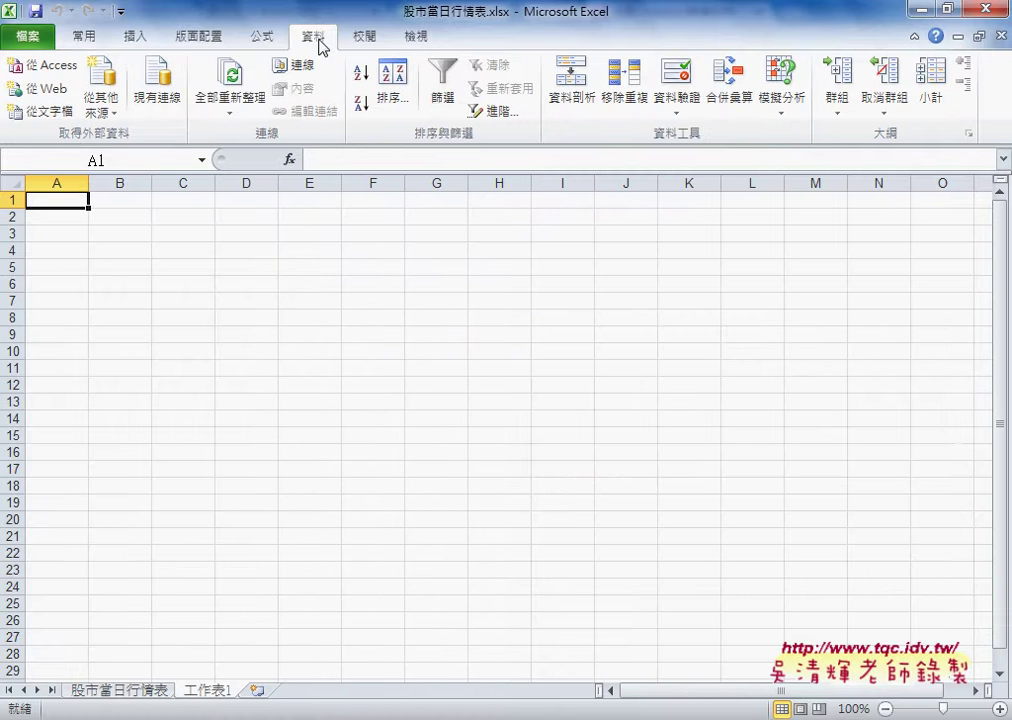
click(40, 88)
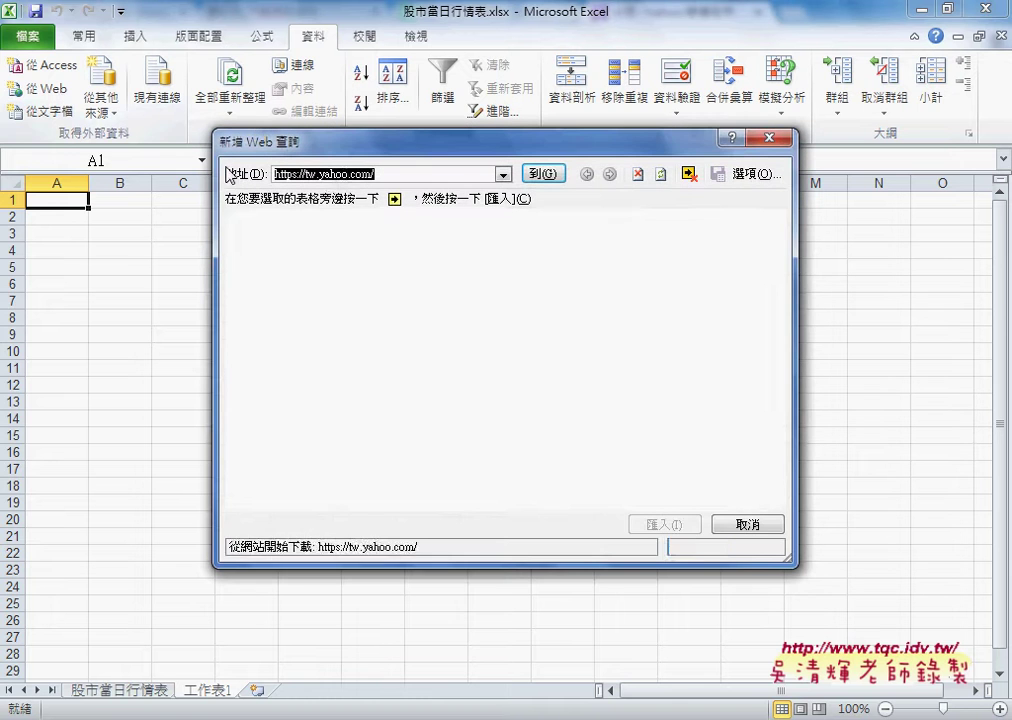
Paste the Yahoo stock-list address into the query and load the page
right_click(327, 179)
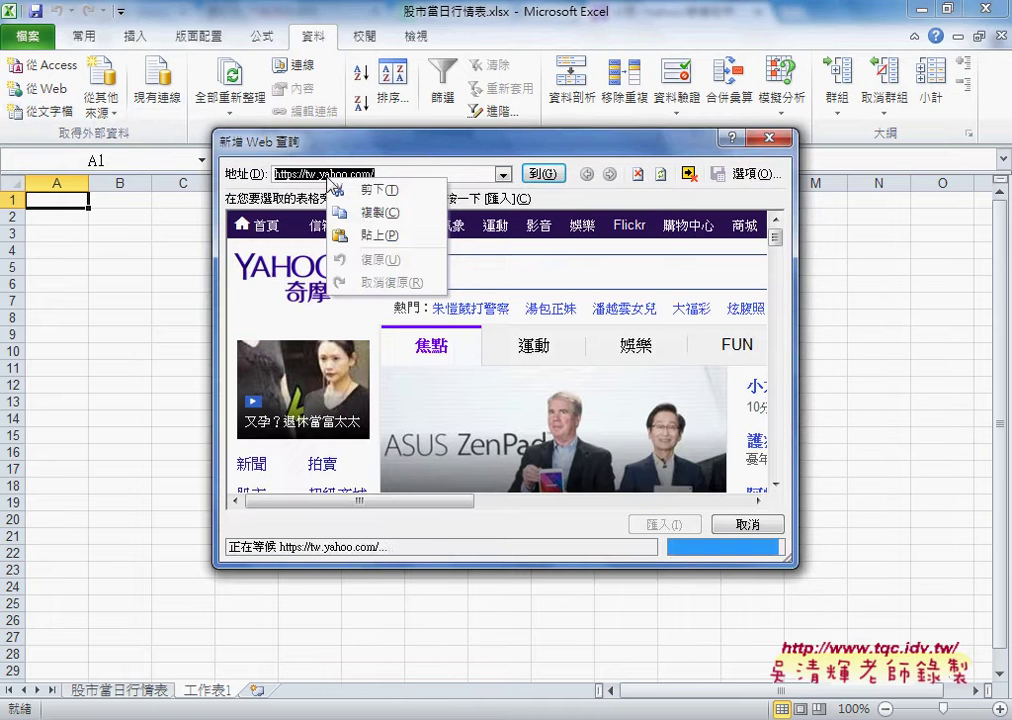
click(377, 238)
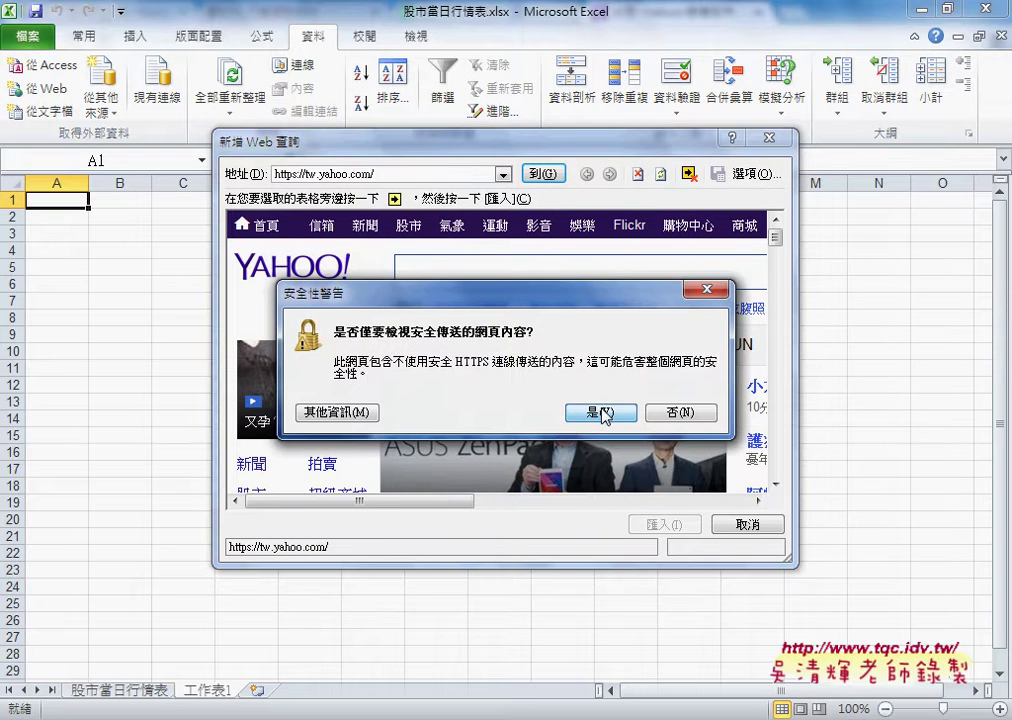
click(597, 410)
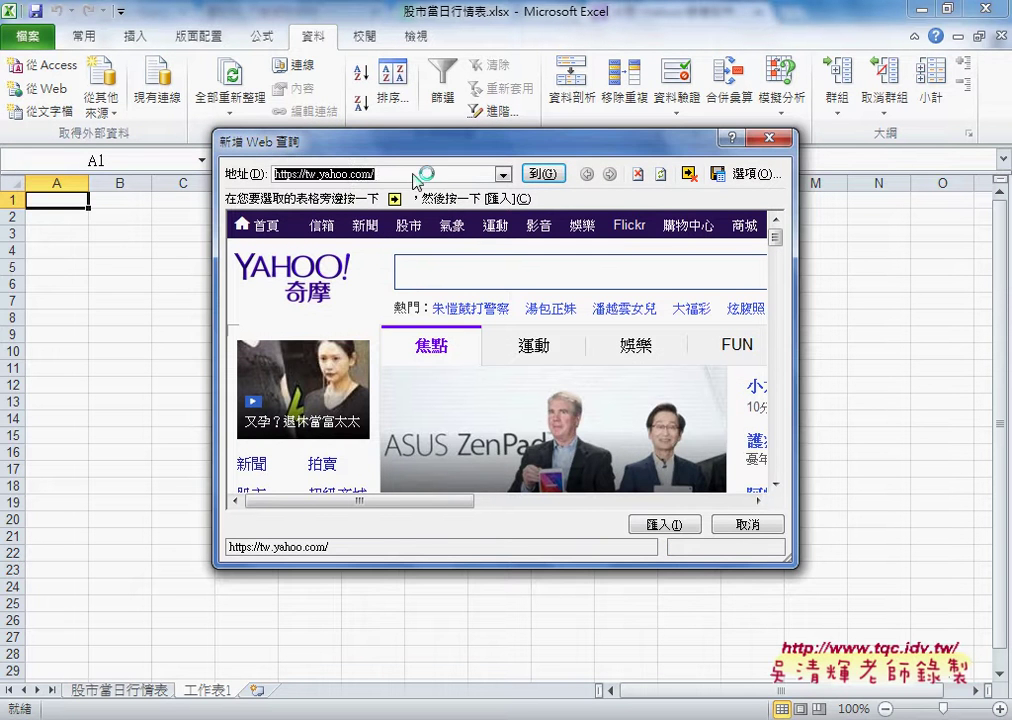
right_click(362, 176)
click(393, 232)
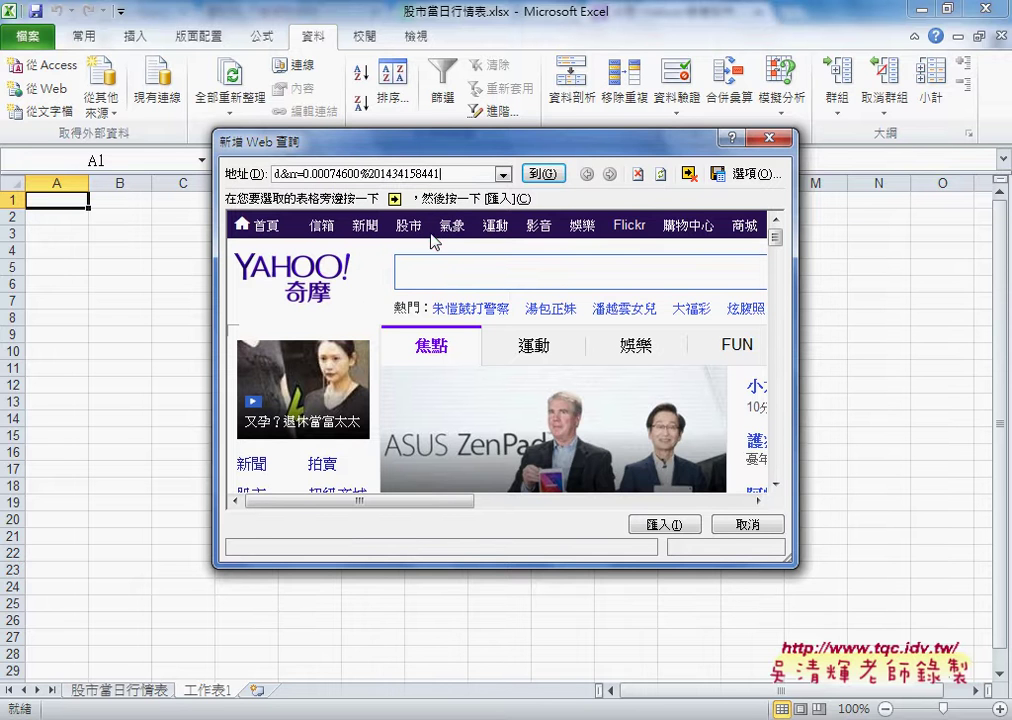
click(543, 173)
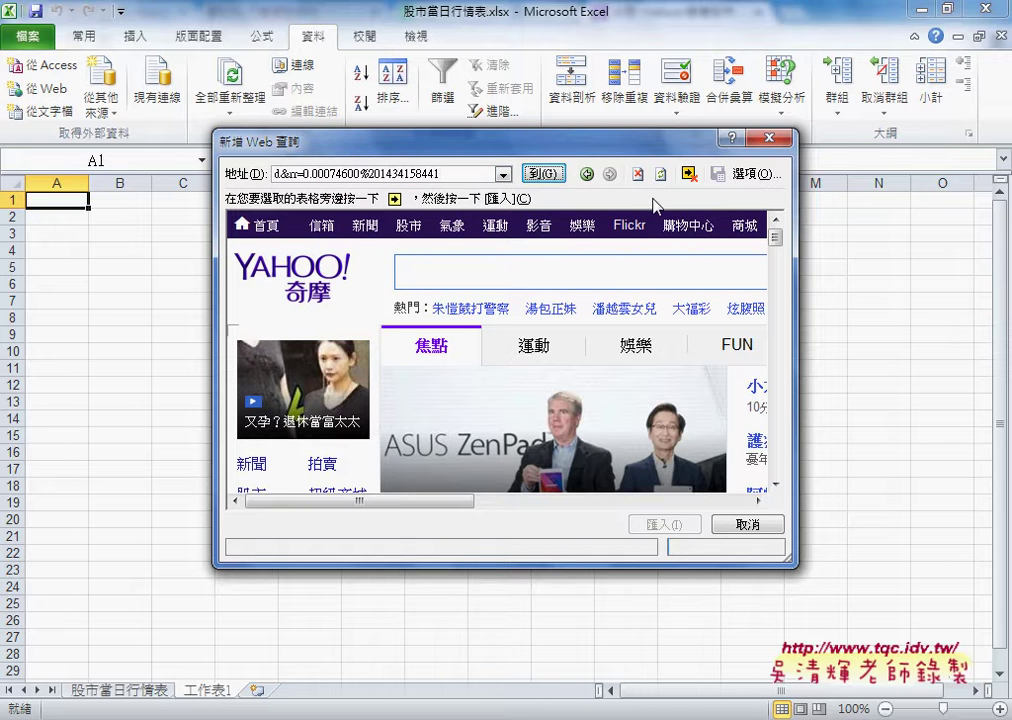
Allow the non-secure content, enlarge the preview, select the Yahoo quote table, and import it
click(595, 418)
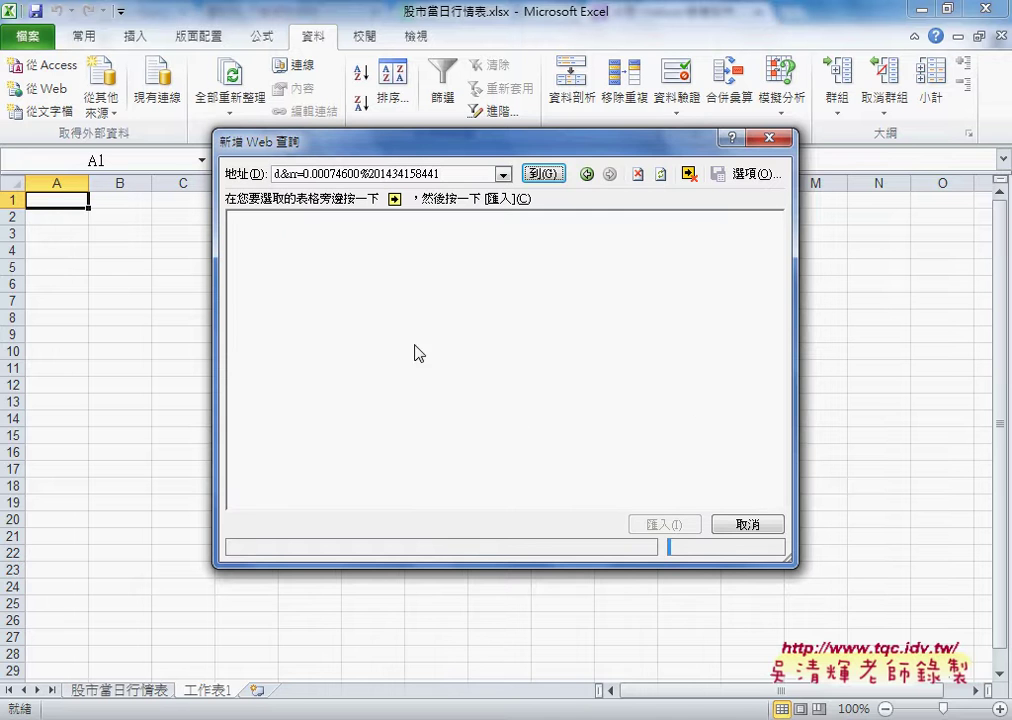
drag(786, 560, 1000, 712)
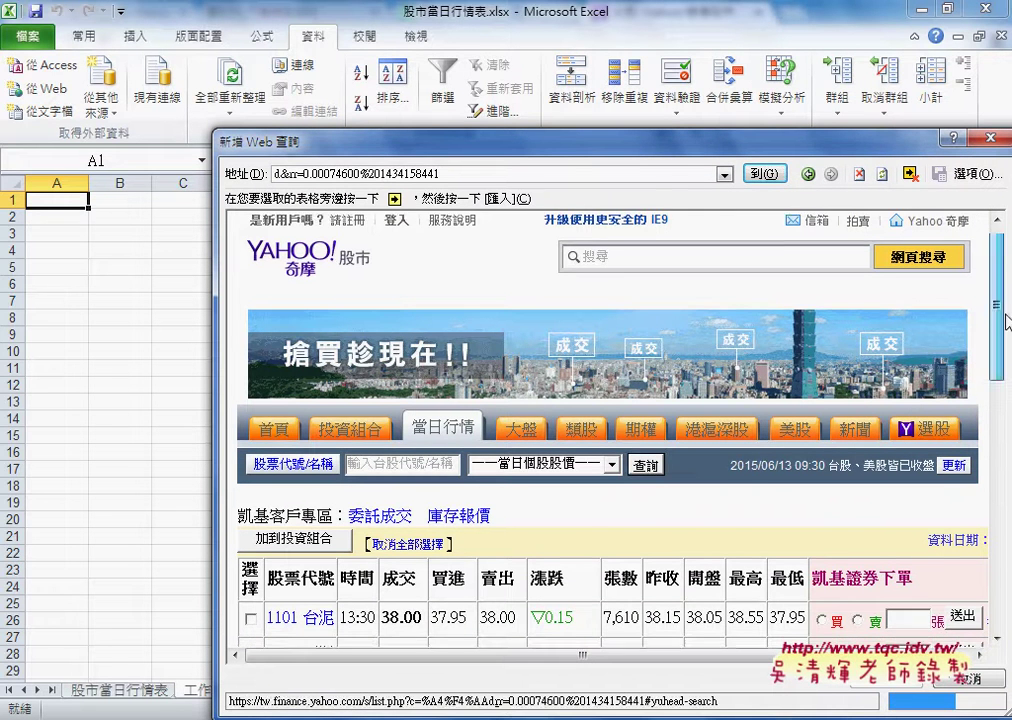
scroll(1000, 330, down, 3)
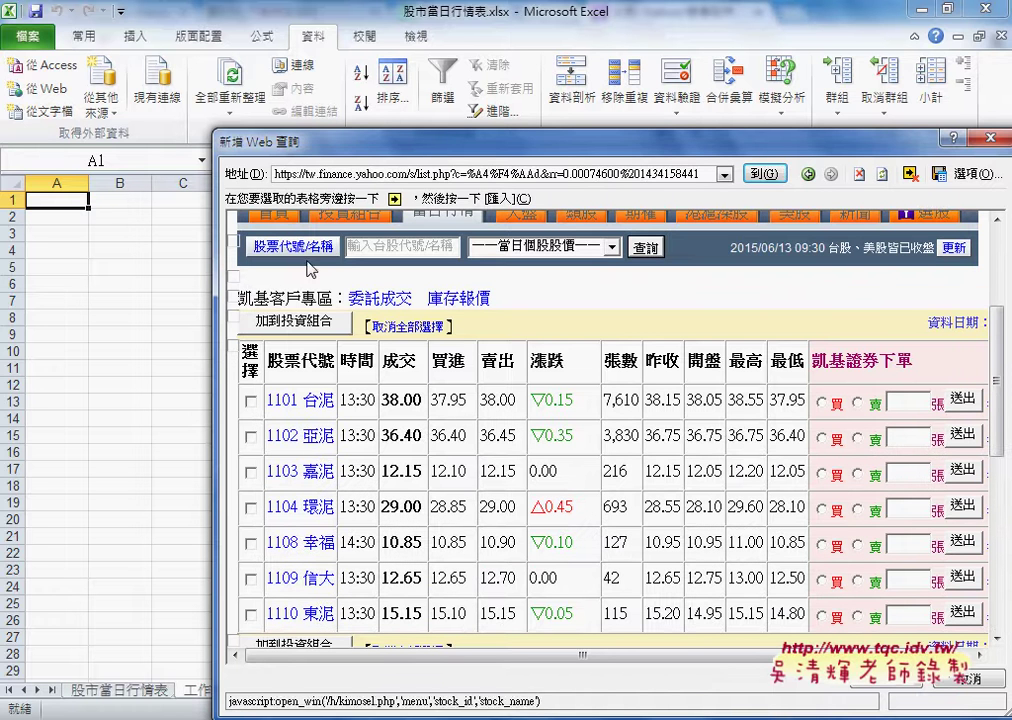
click(240, 353)
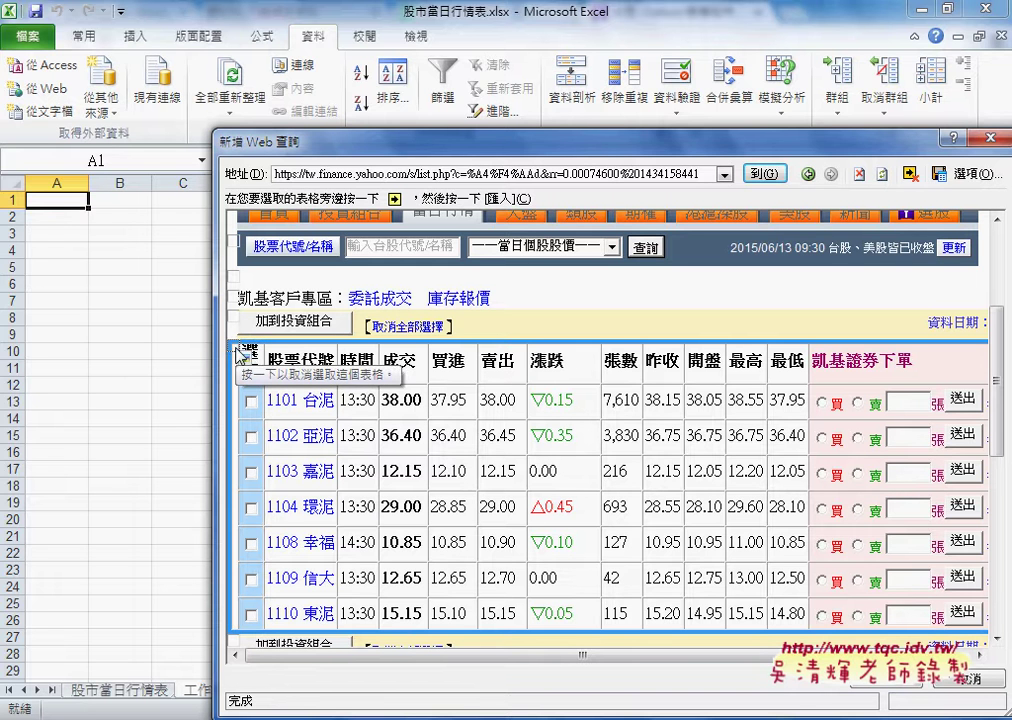
click(240, 353)
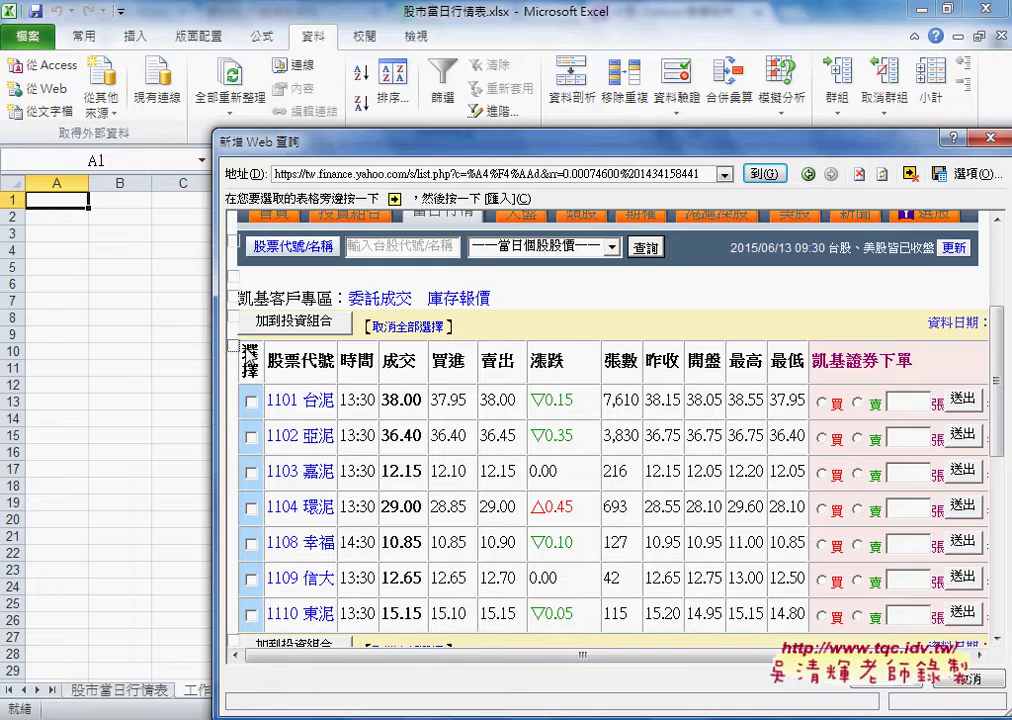
click(236, 350)
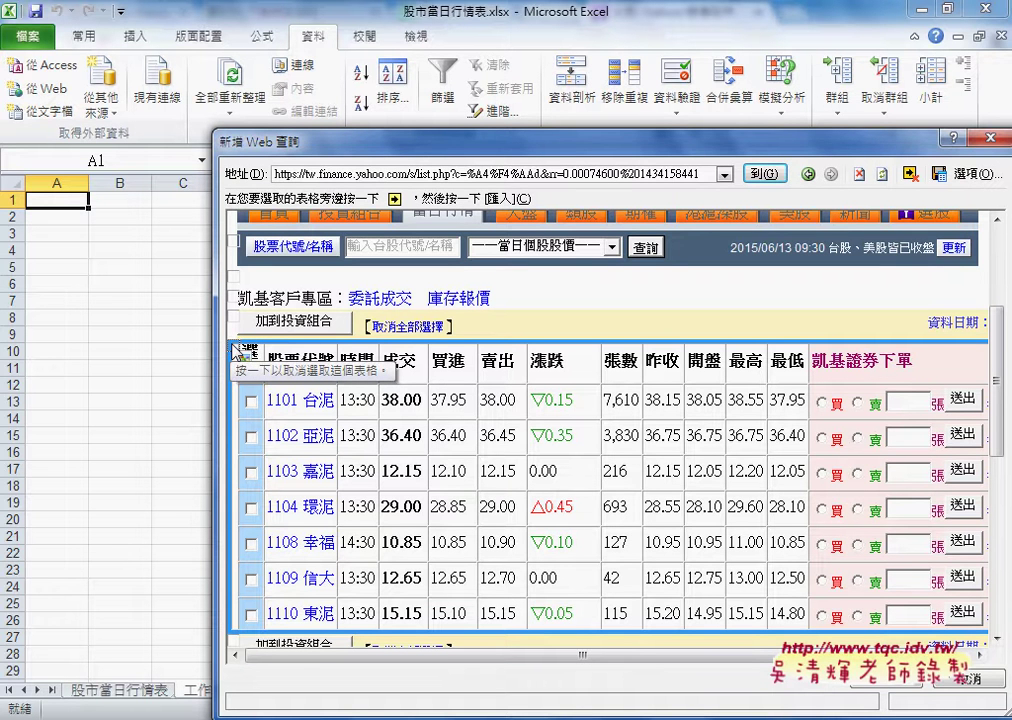
drag(372, 146, 296, 80)
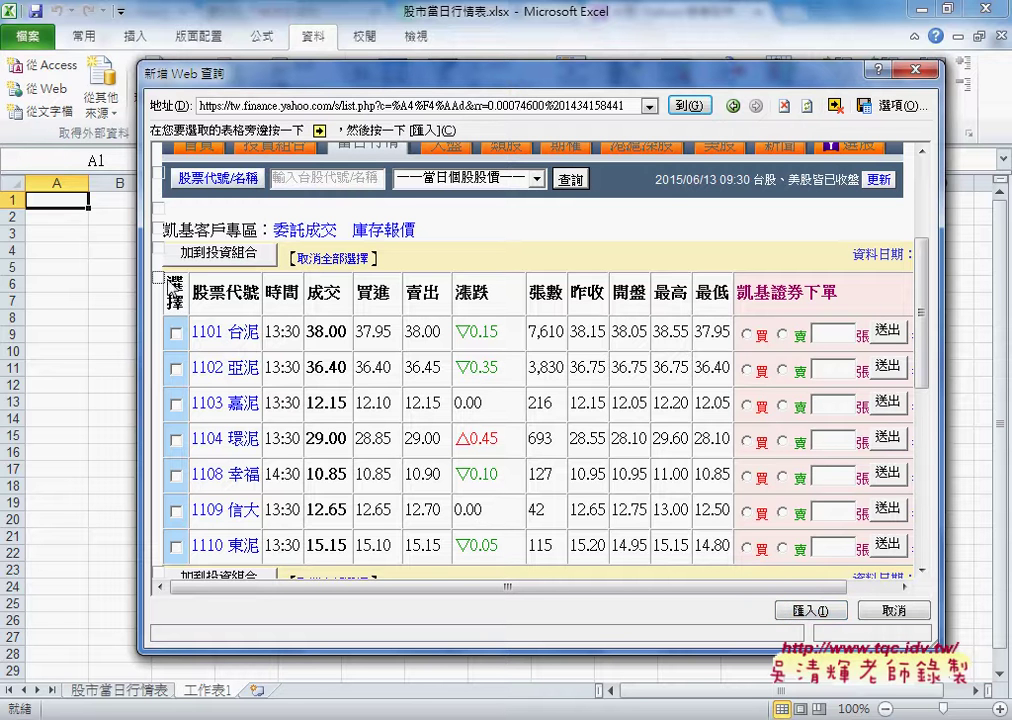
click(824, 610)
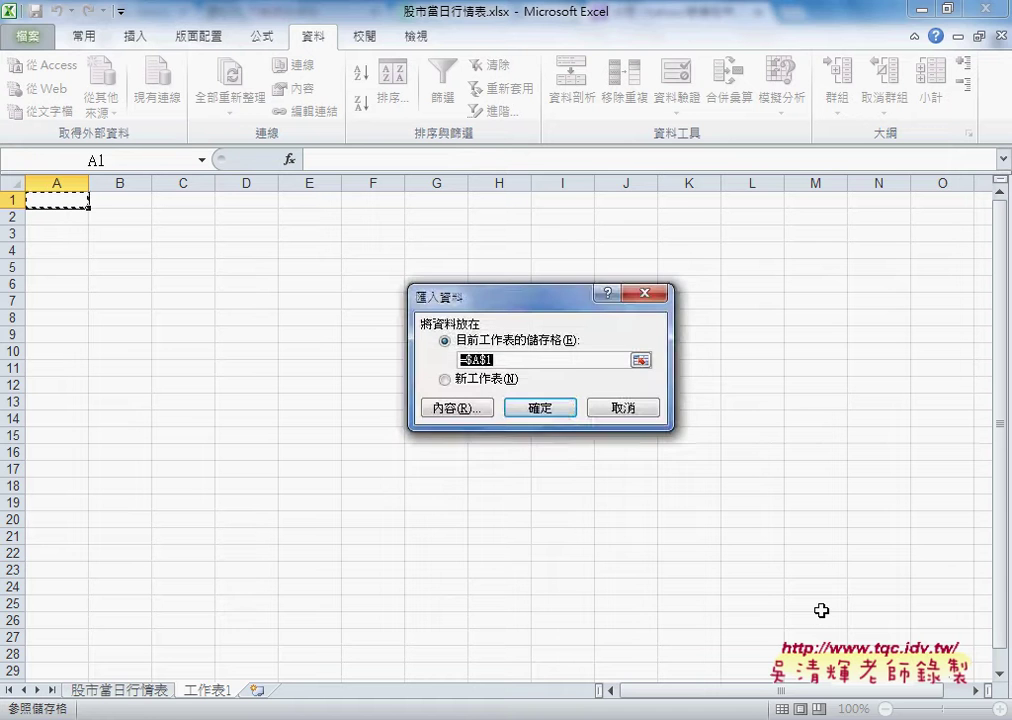
Place the web query results at cell A1 of 工作表1
click(556, 409)
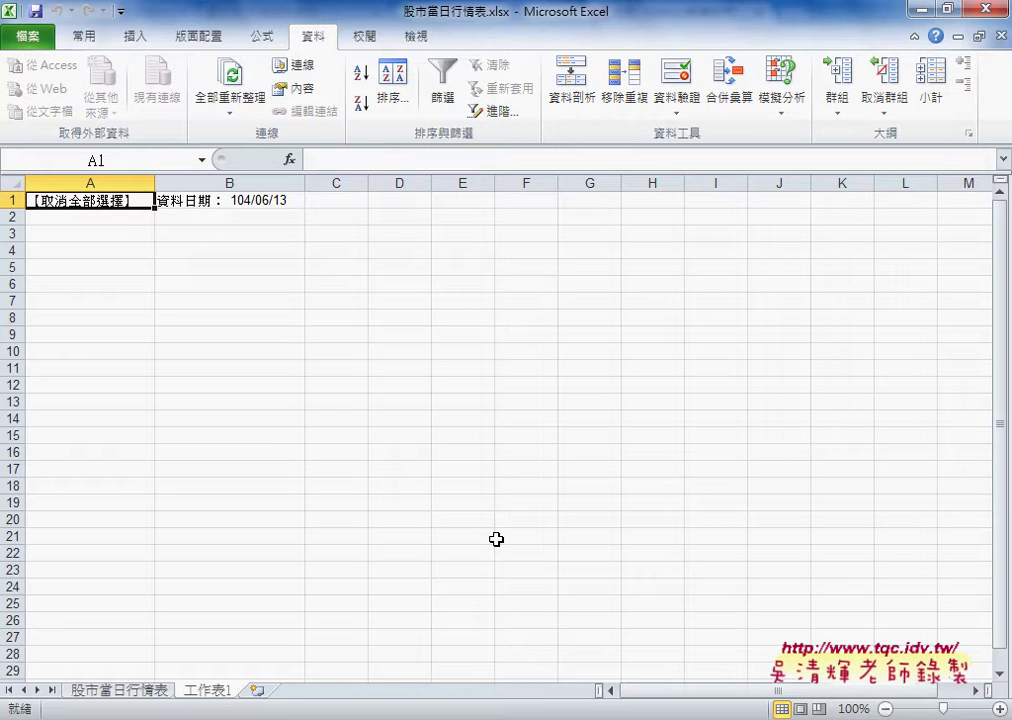
Add sheet 工作表2, start a web query, and load the pasted Yahoo stock-list address
click(260, 690)
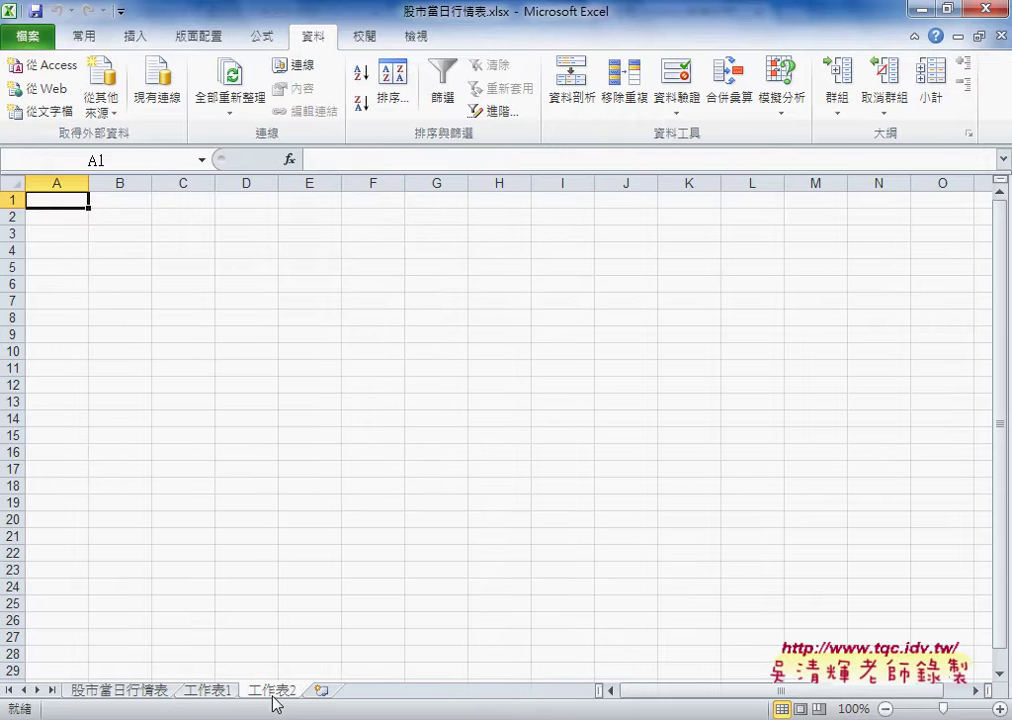
click(40, 88)
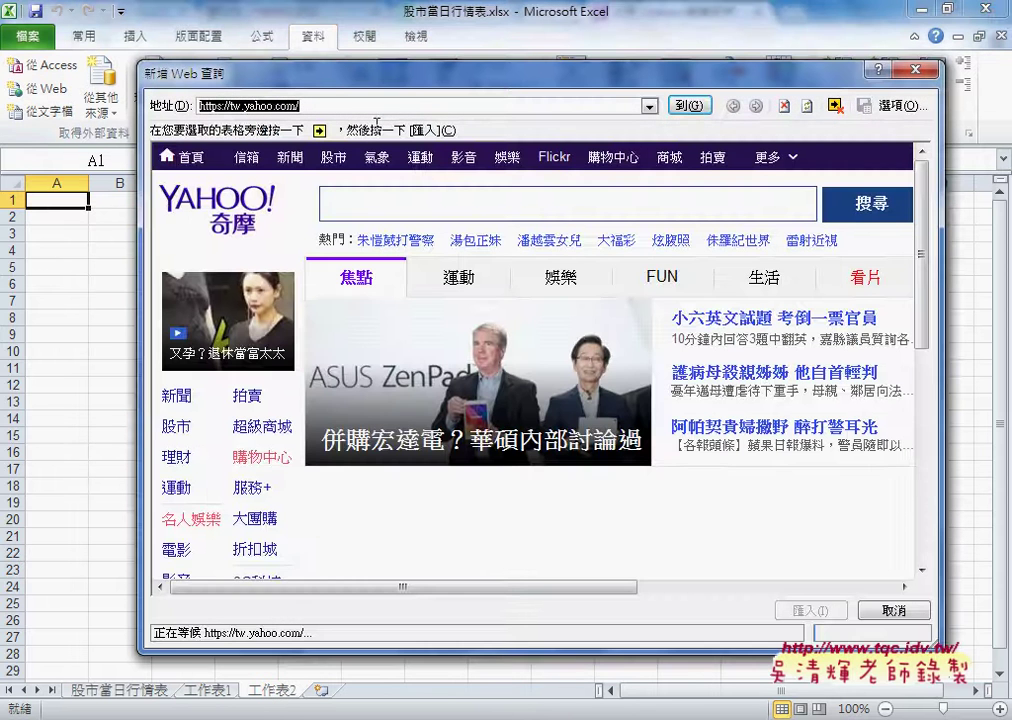
right_click(328, 108)
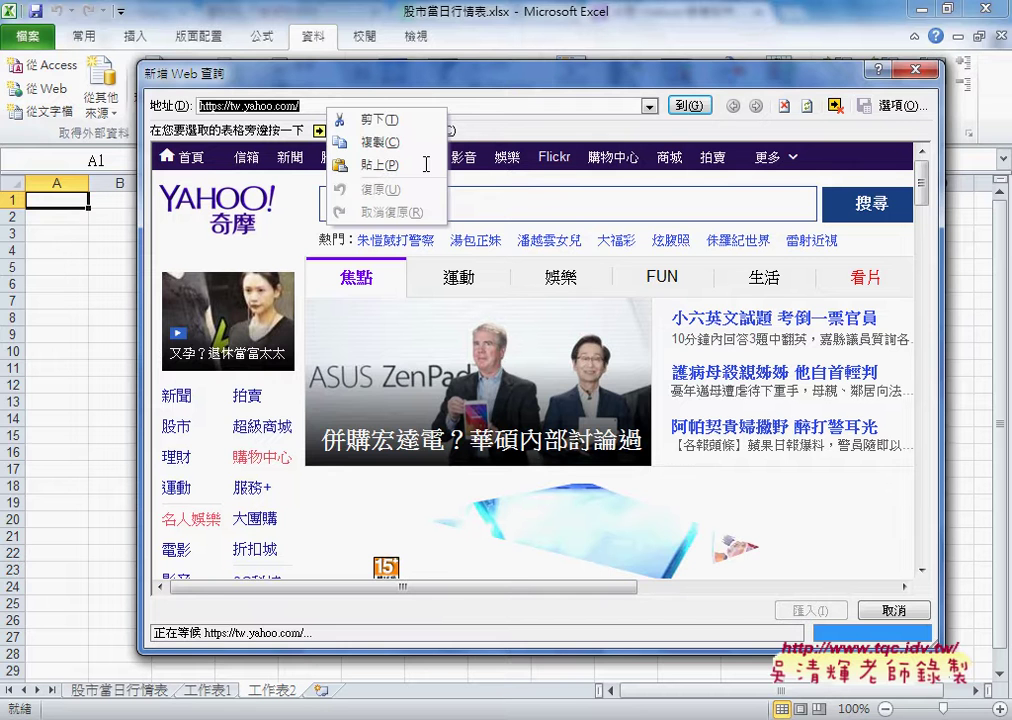
click(392, 164)
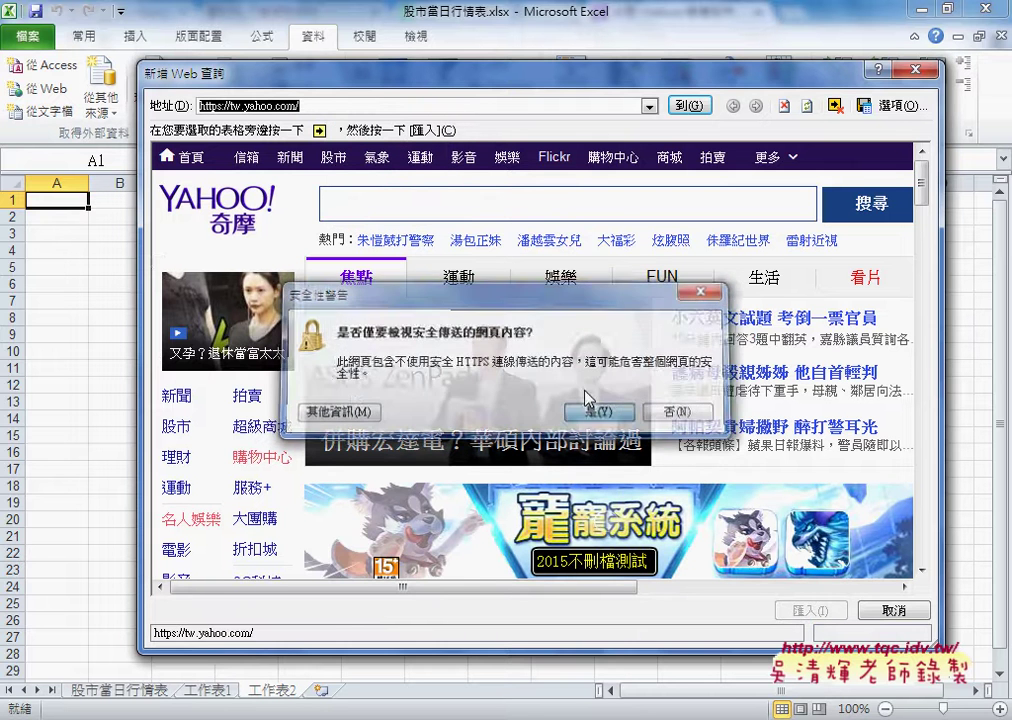
click(600, 410)
right_click(322, 108)
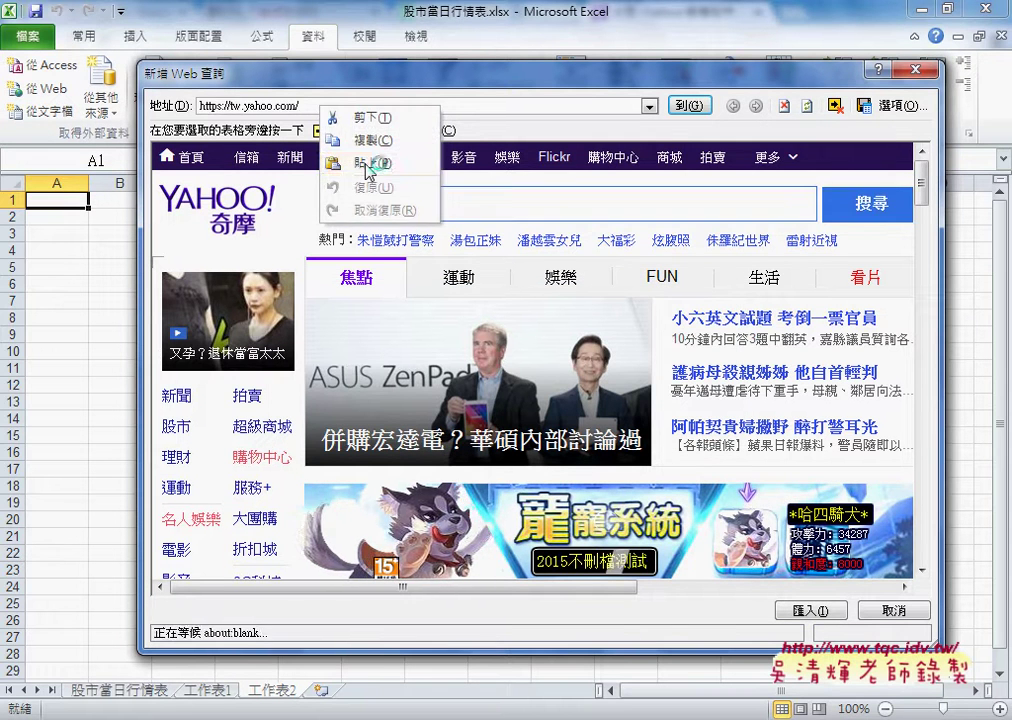
click(366, 165)
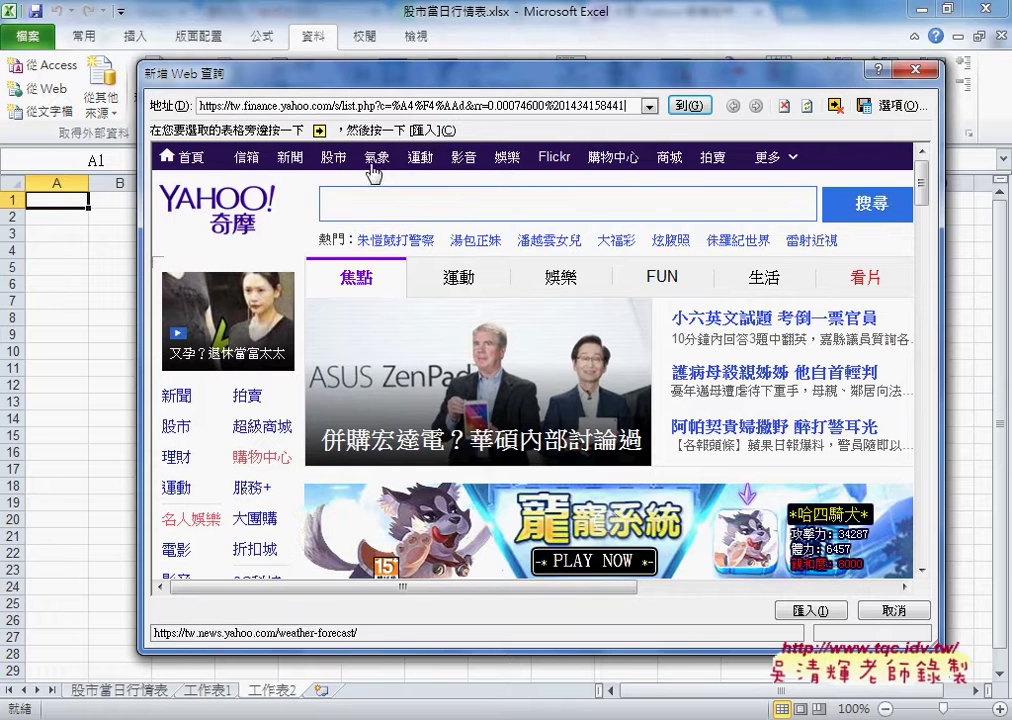
click(686, 108)
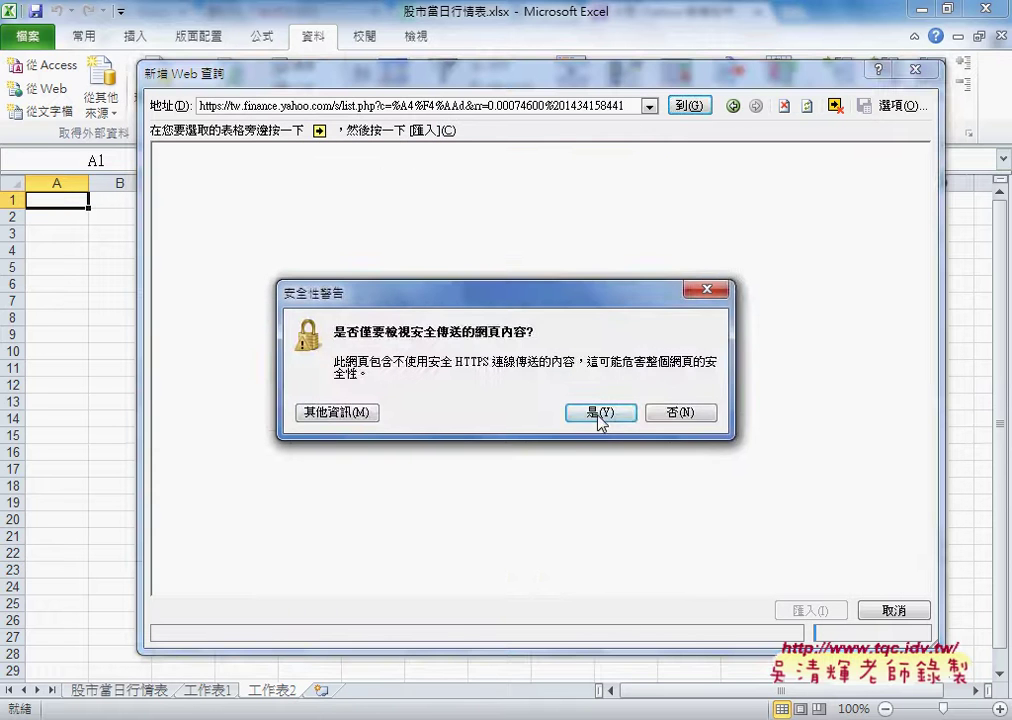
click(600, 413)
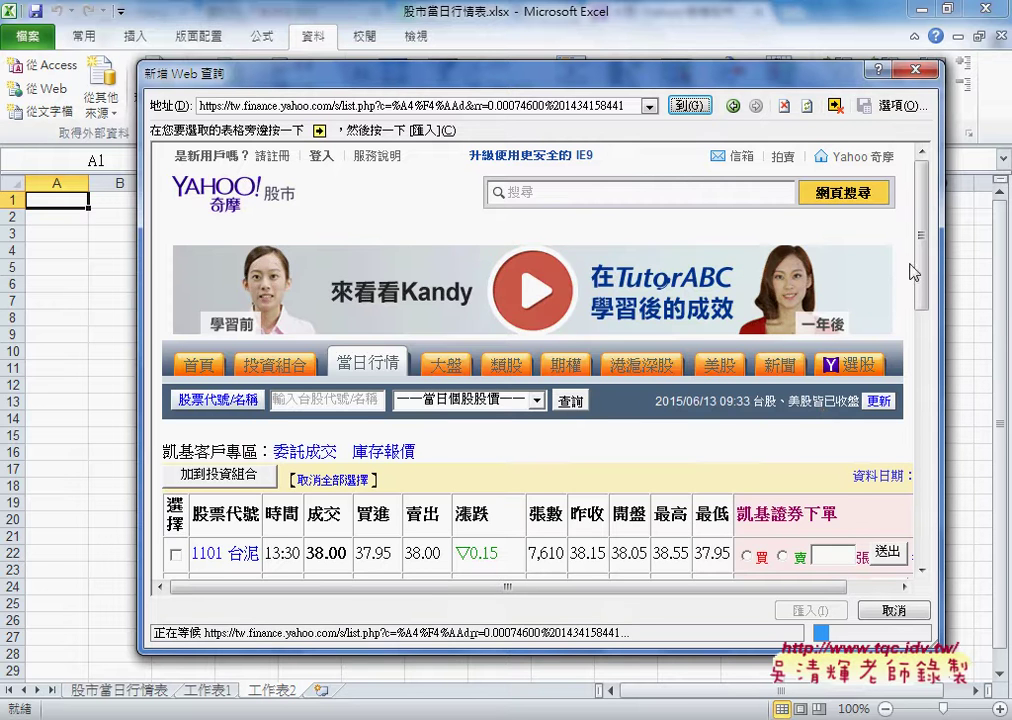
Mark the Yahoo stock quote table in the preview and import it
scroll(885, 321, down, 5)
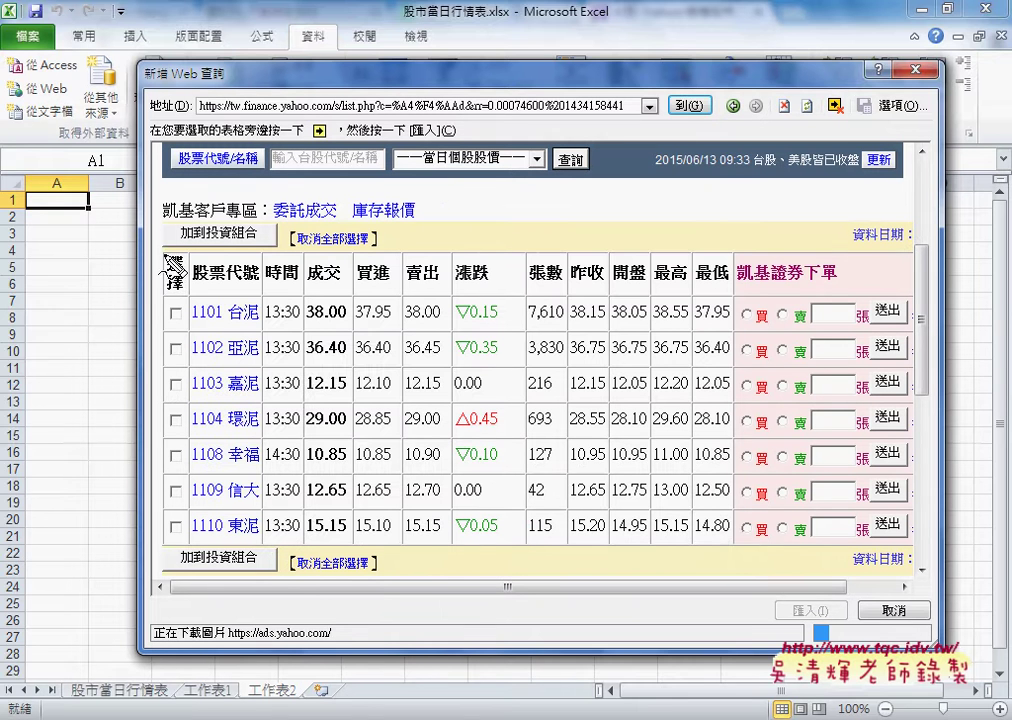
drag(183, 258, 165, 458)
drag(160, 252, 600, 452)
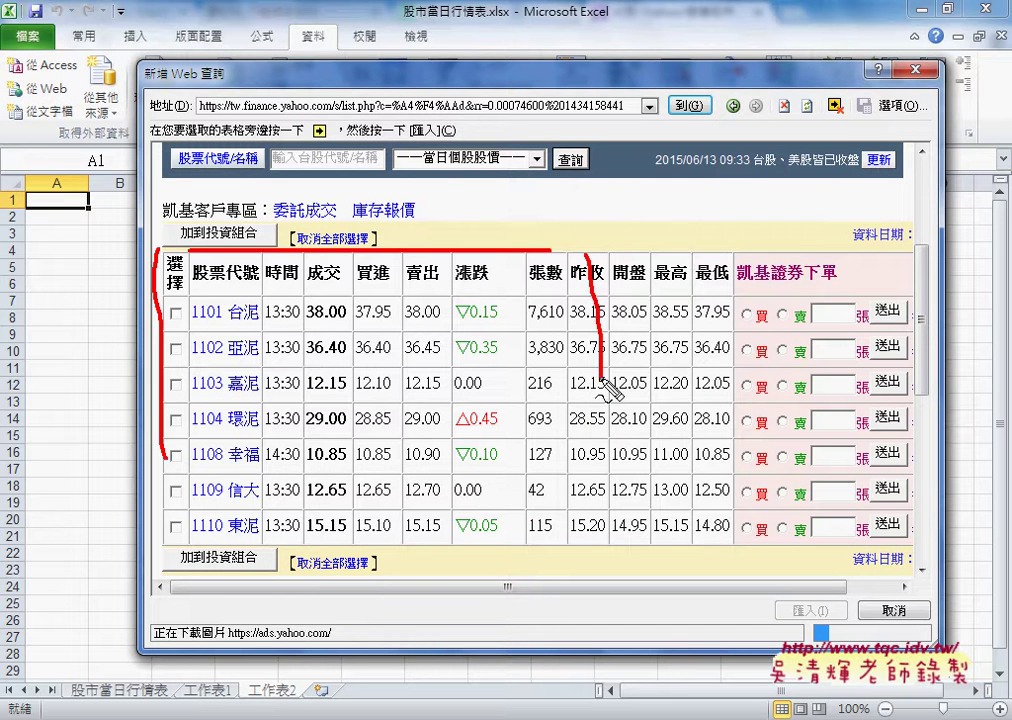
drag(205, 466, 562, 462)
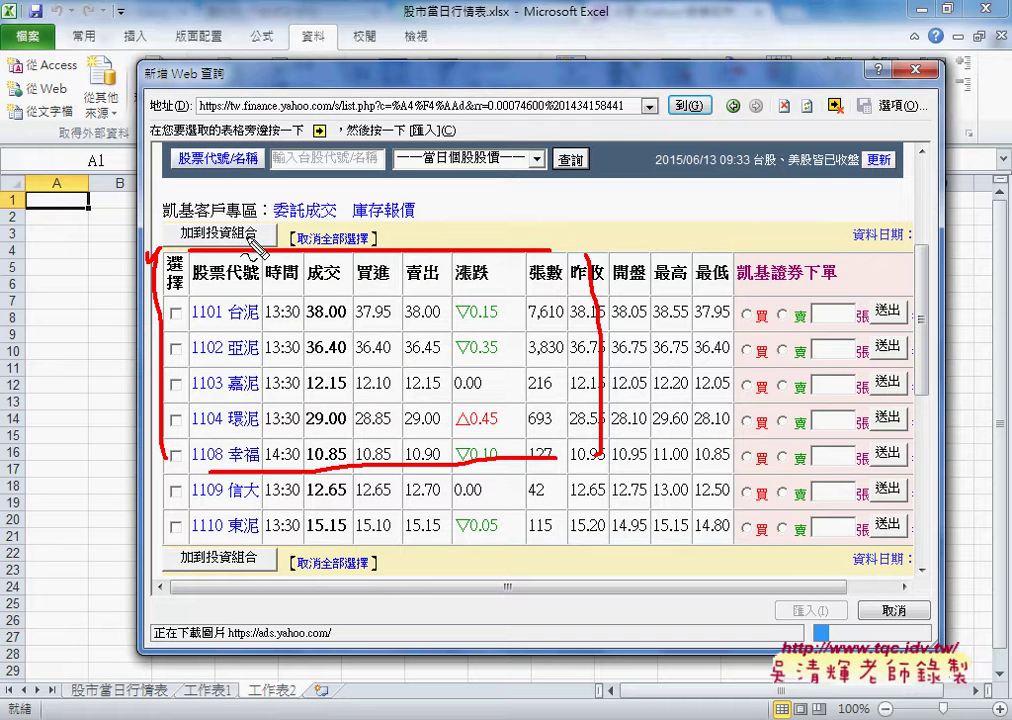
drag(262, 223, 268, 240)
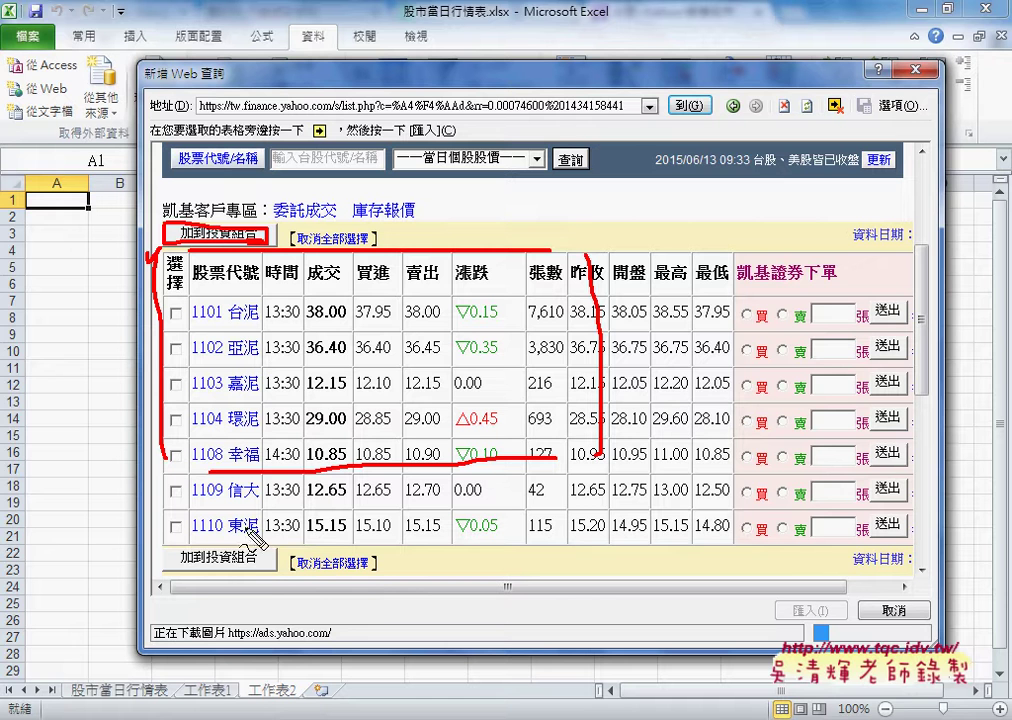
drag(252, 566, 174, 563)
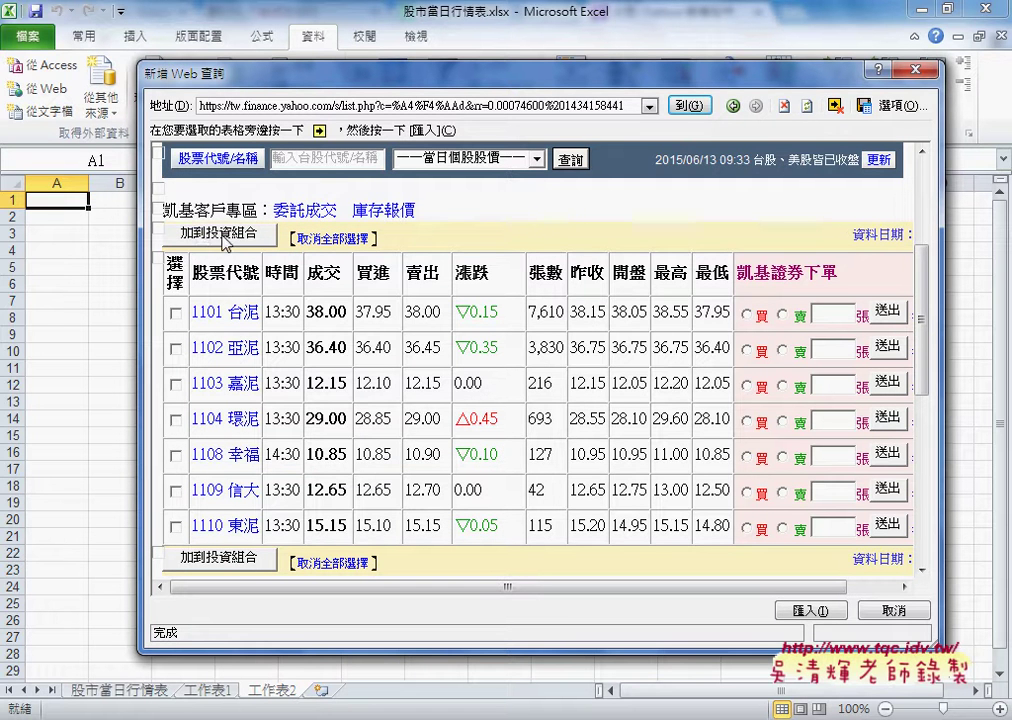
click(160, 233)
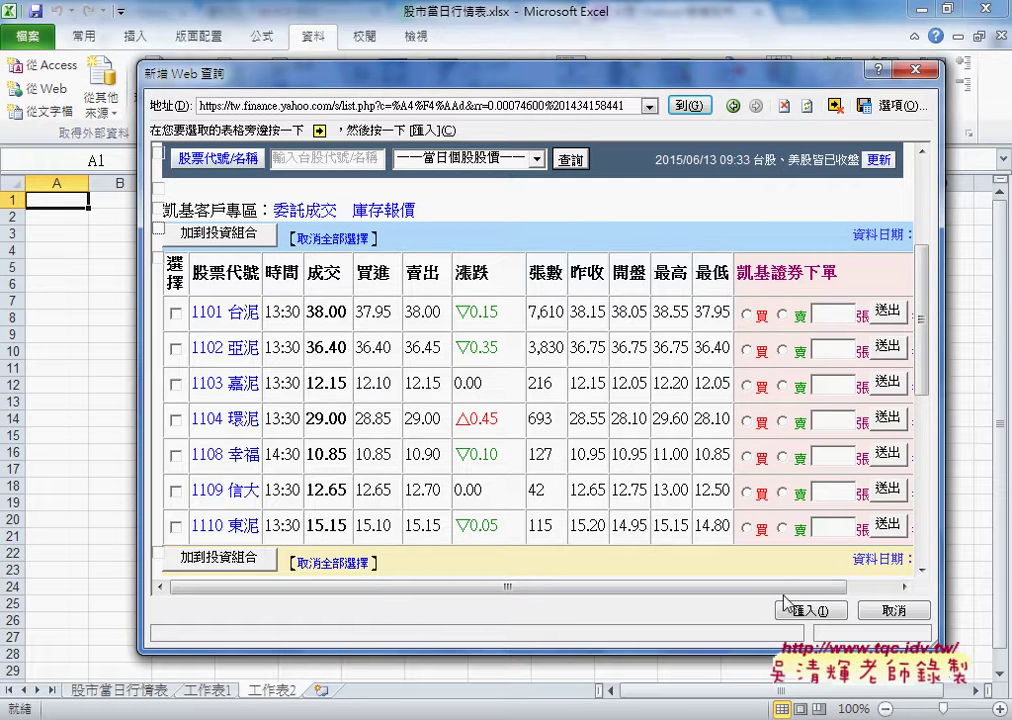
click(160, 236)
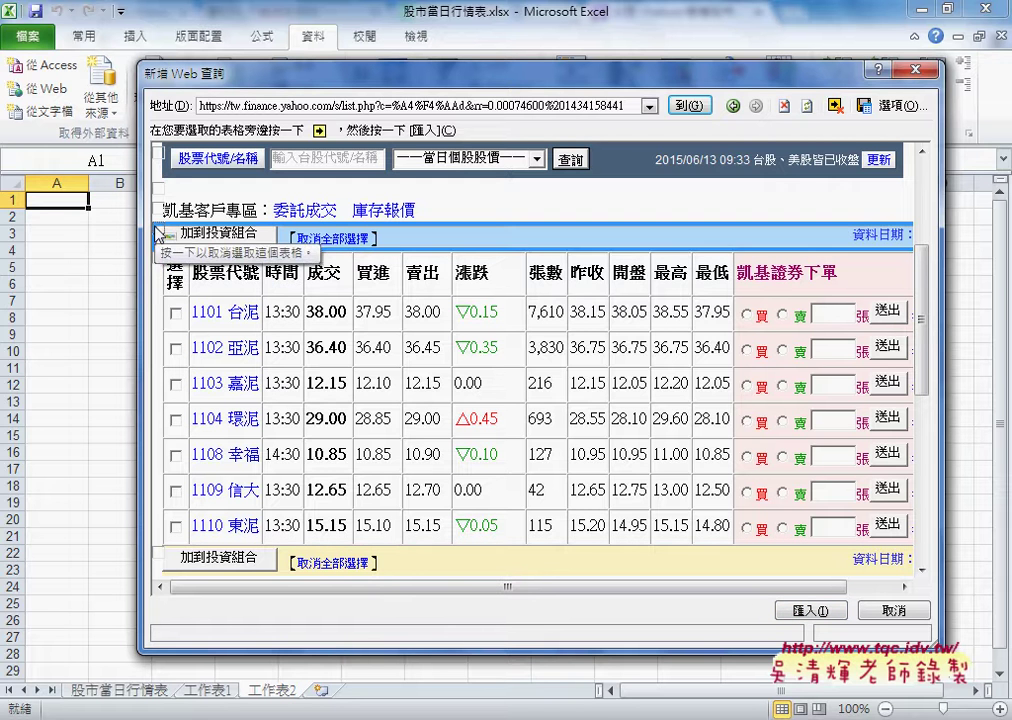
click(830, 610)
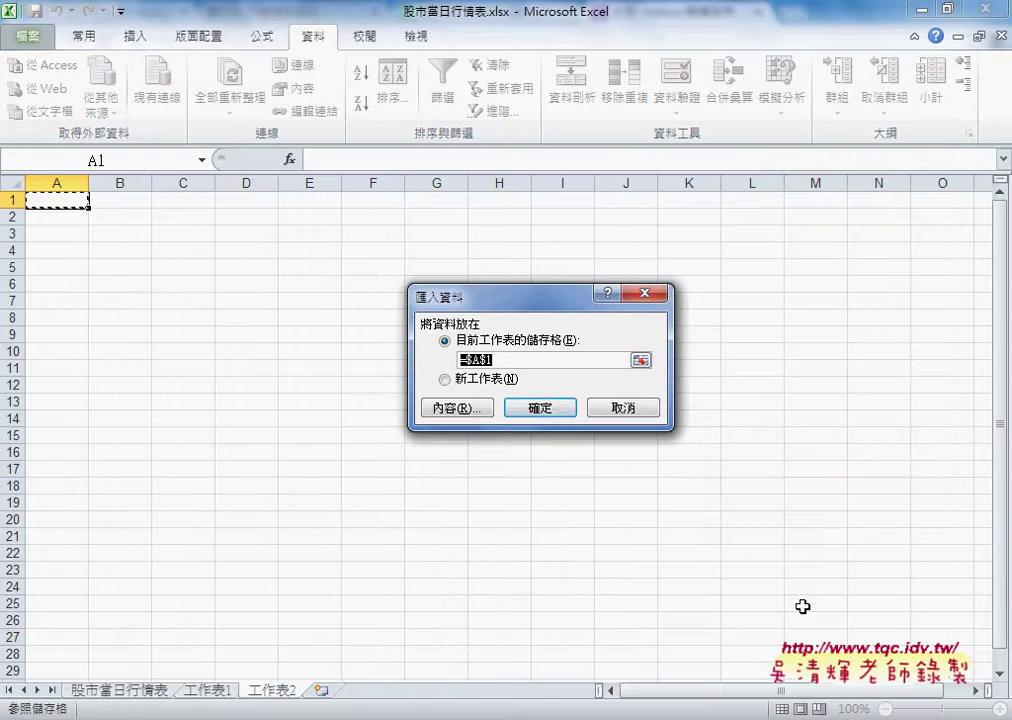
Load the quote table at A1, filling 工作表2 with stocks 1101–1110
click(553, 407)
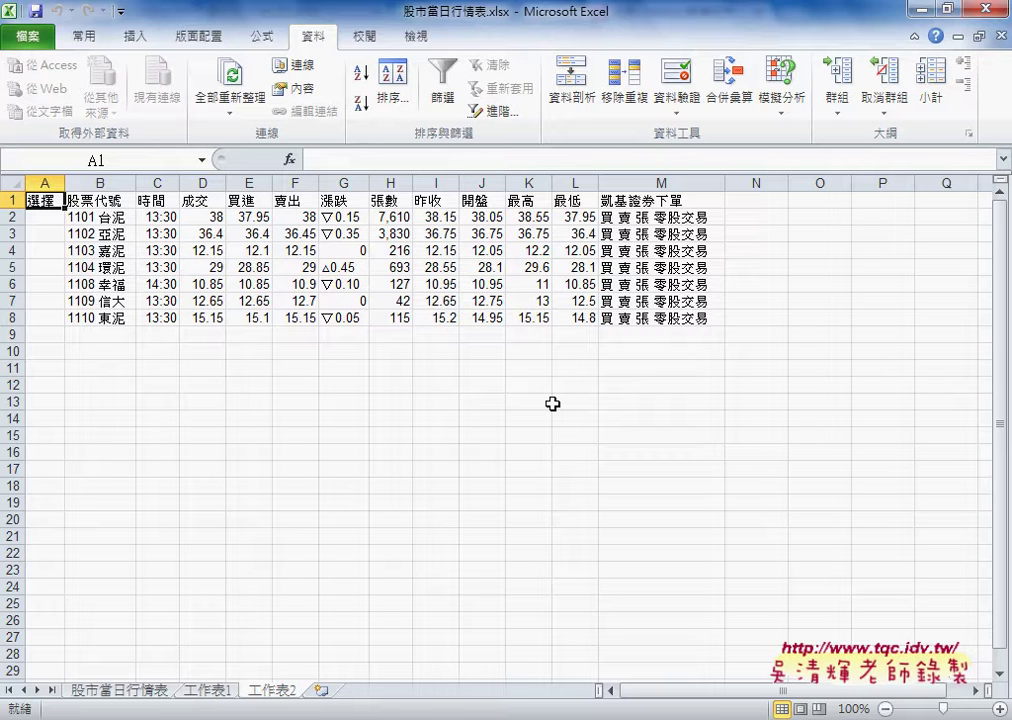
Add sheet 工作表3, enable the Developer (開發人員) ribbon tab, and open Record Macro for 巨集1
click(321, 692)
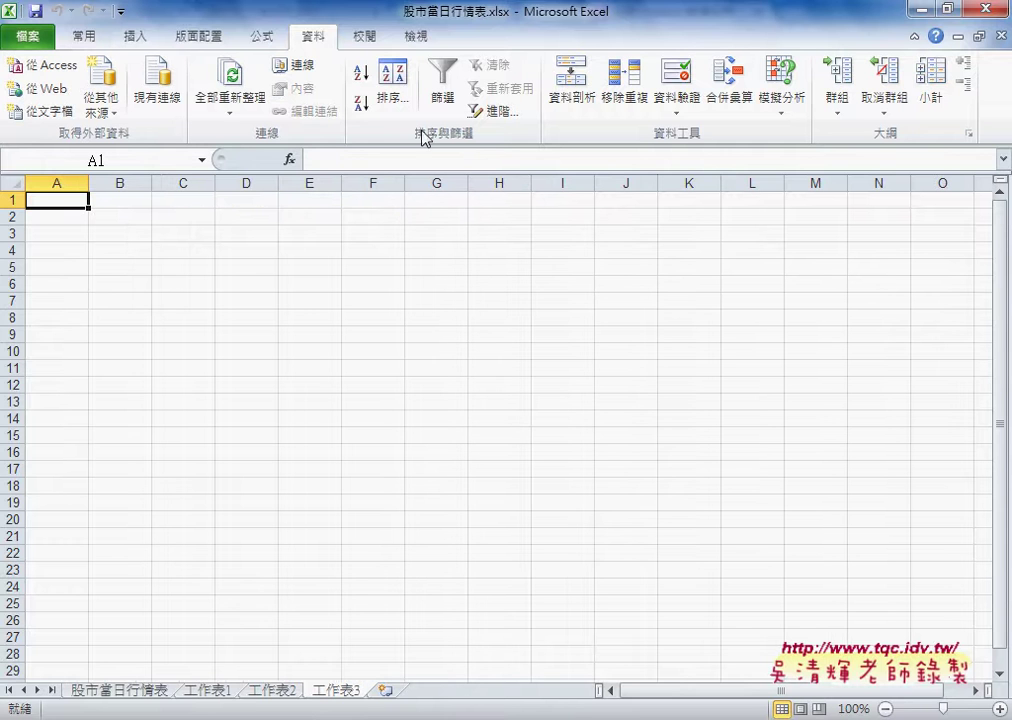
click(118, 12)
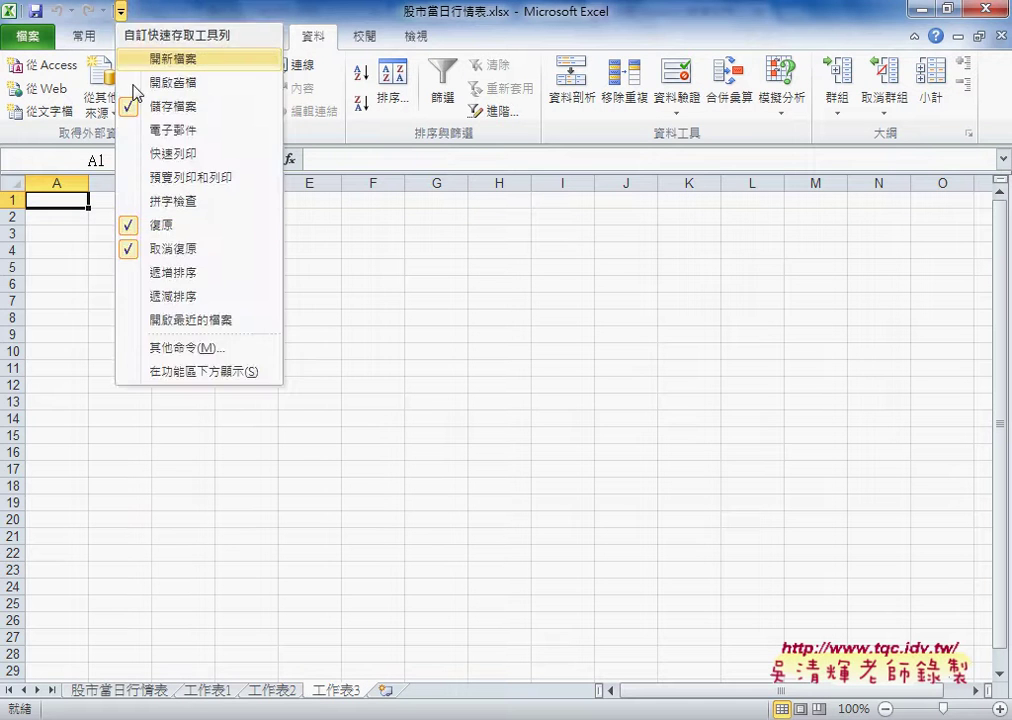
click(185, 345)
click(118, 233)
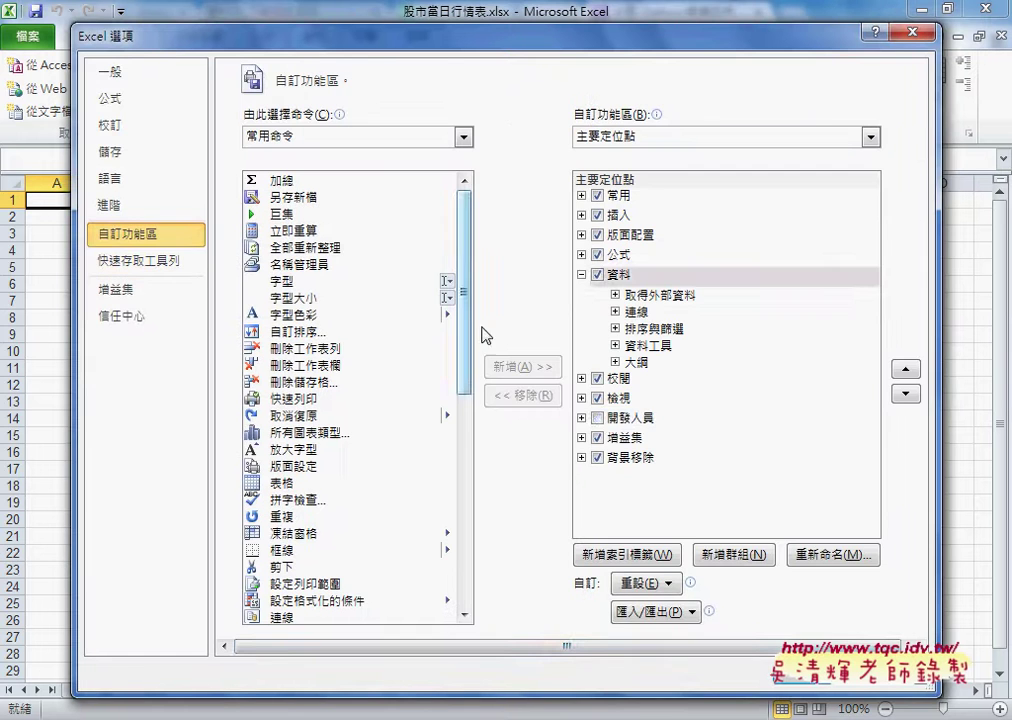
click(615, 418)
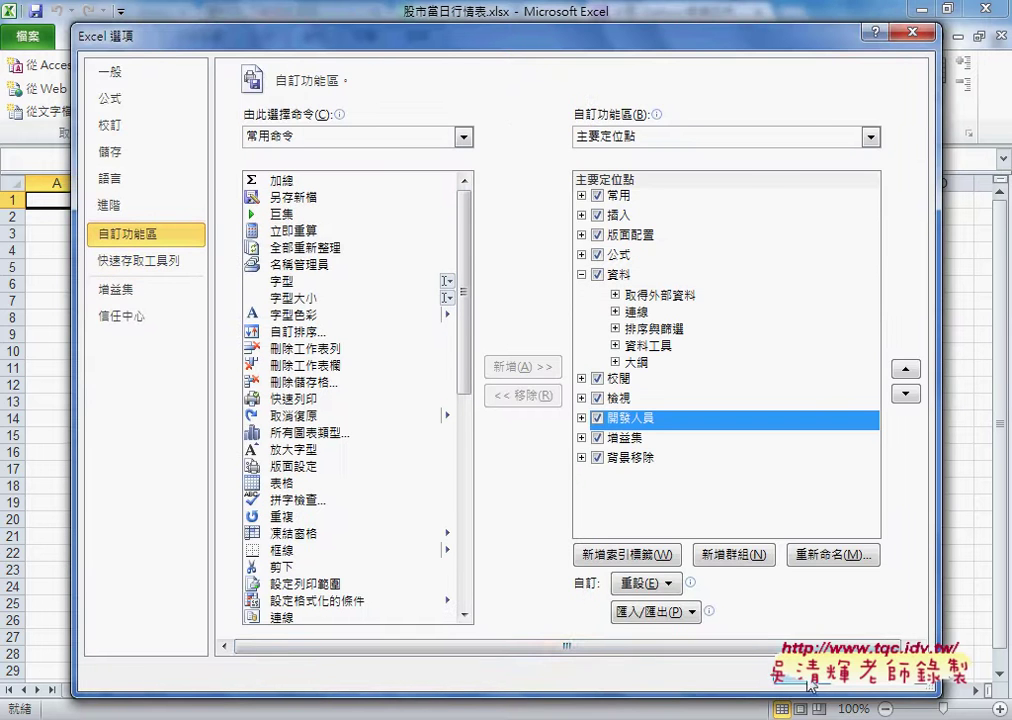
key(Return)
click(481, 38)
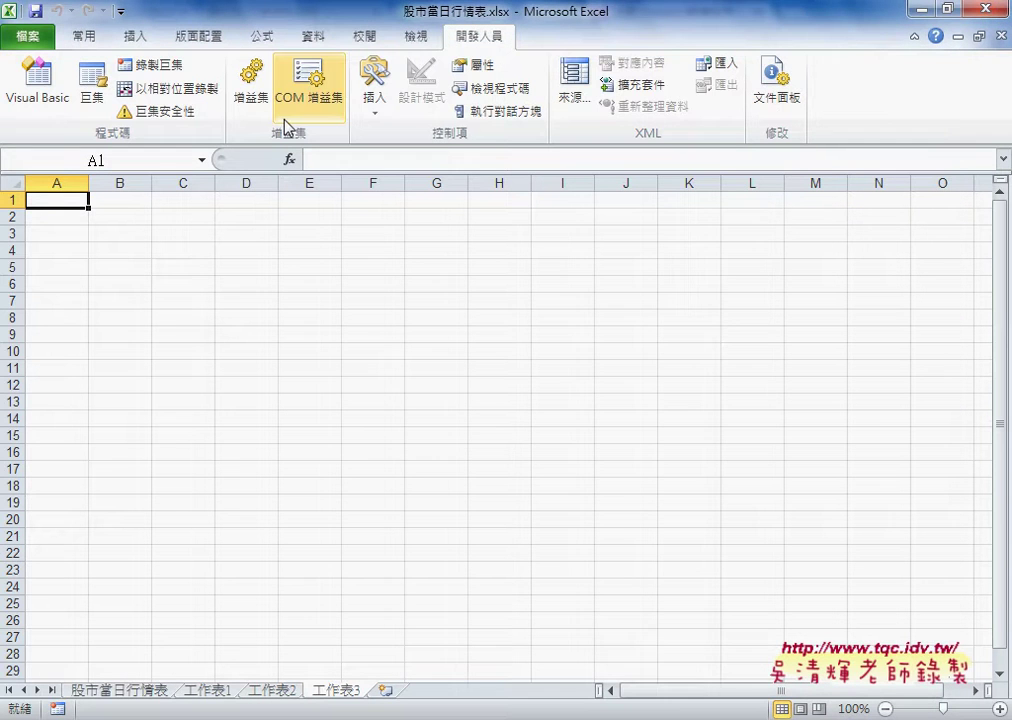
click(150, 64)
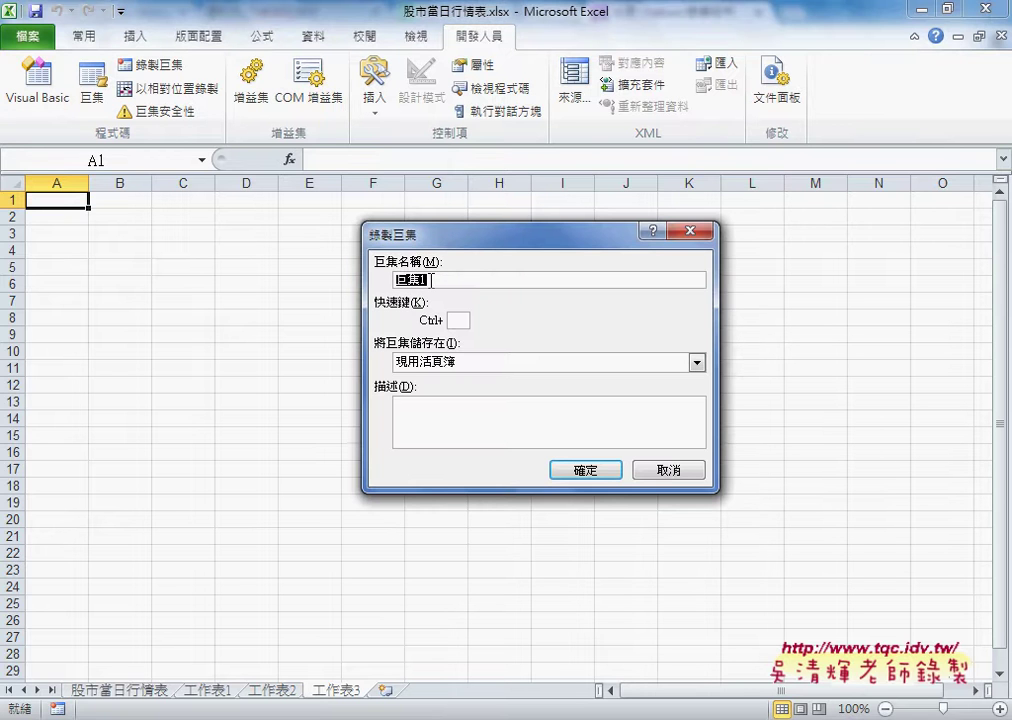
Start recording 巨集1 and open a web query on the pasted Yahoo stock-list URL
click(592, 470)
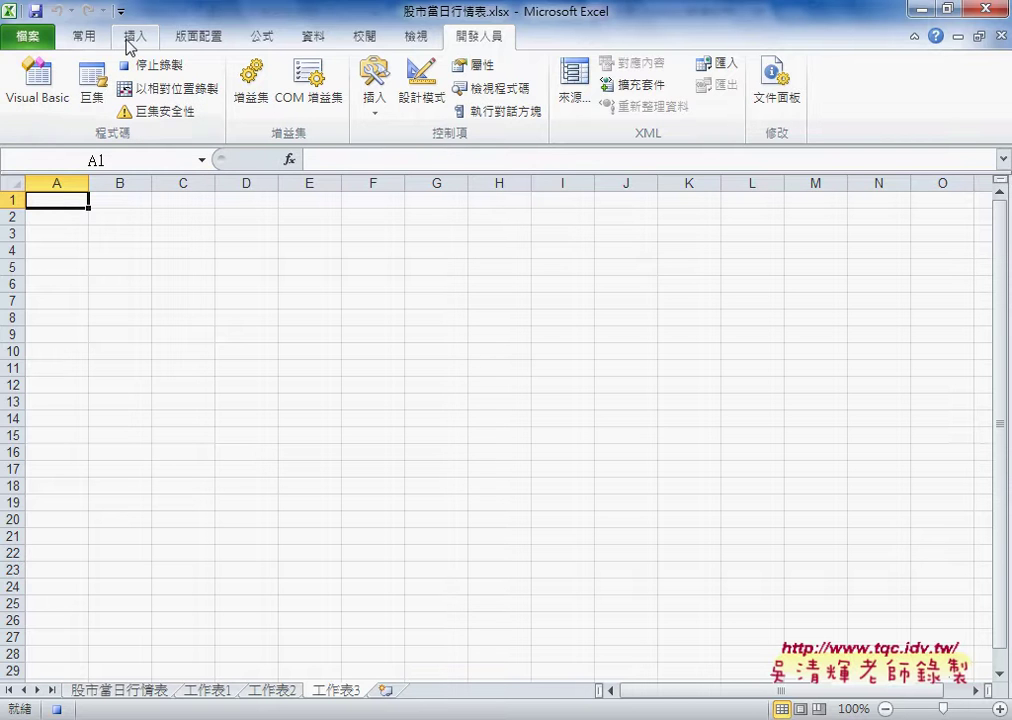
click(313, 36)
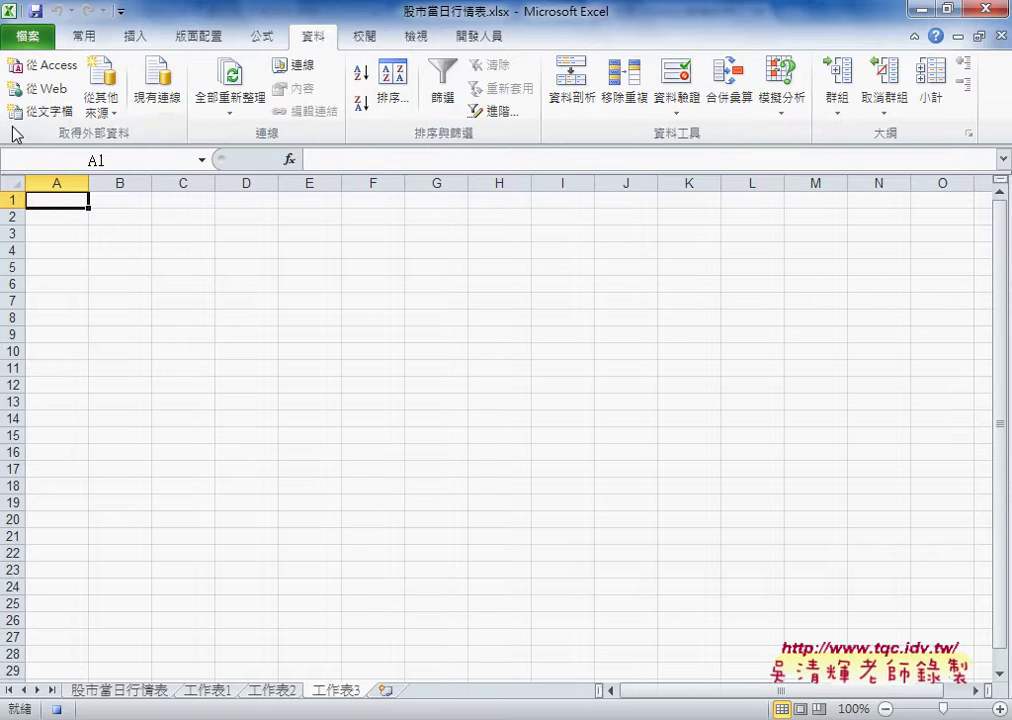
click(40, 88)
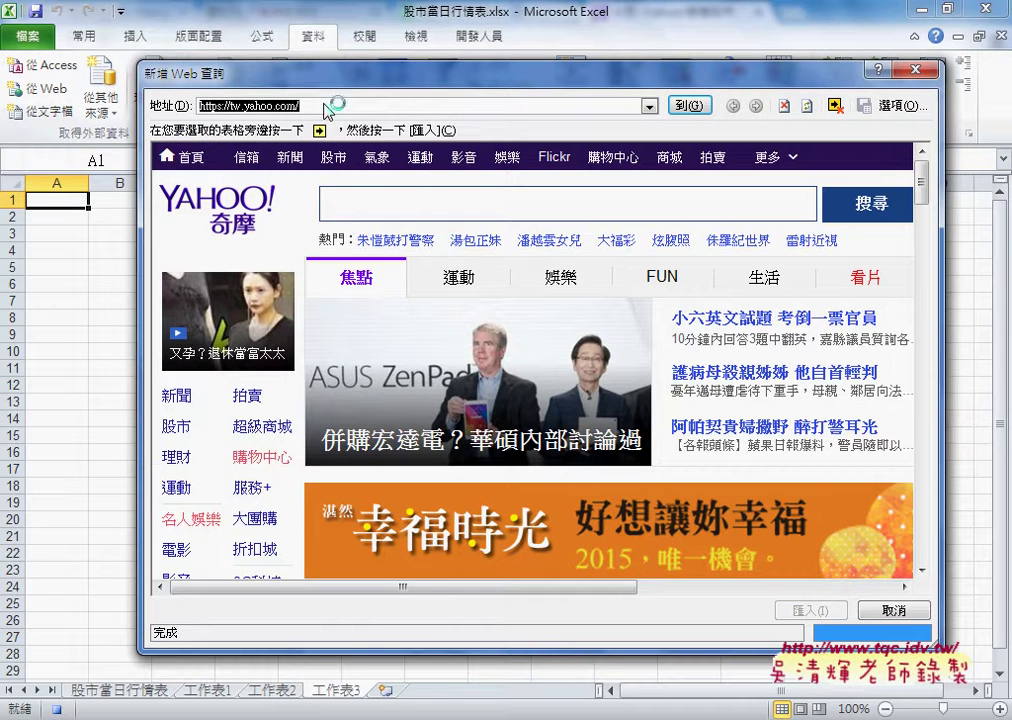
key(Return)
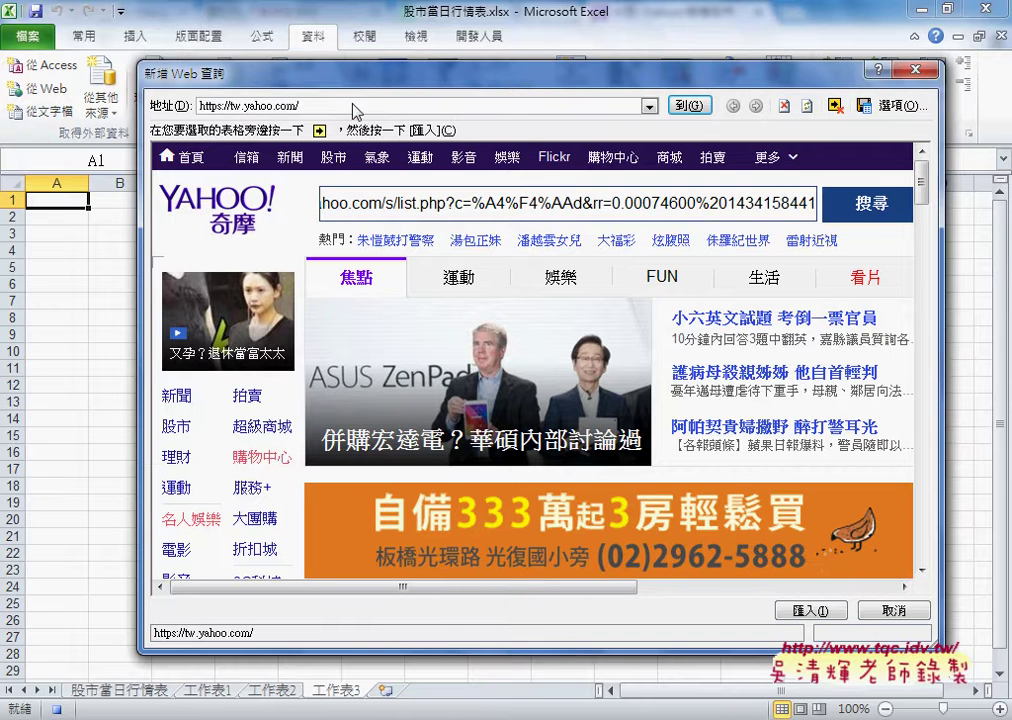
key(ctrl+a)
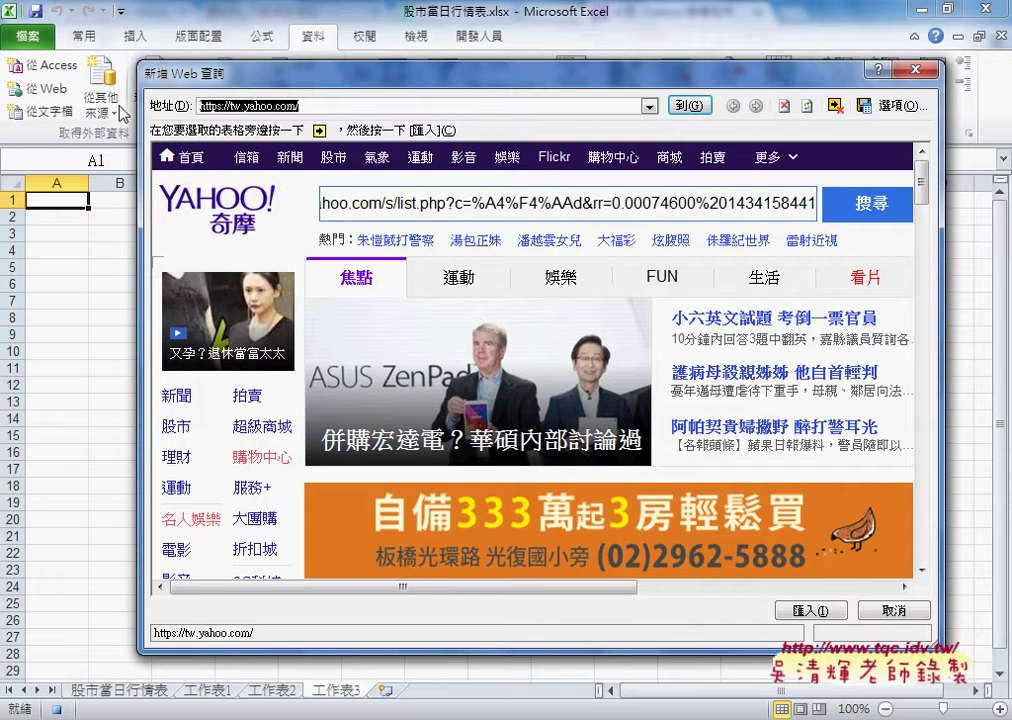
key(ctrl+v)
click(690, 105)
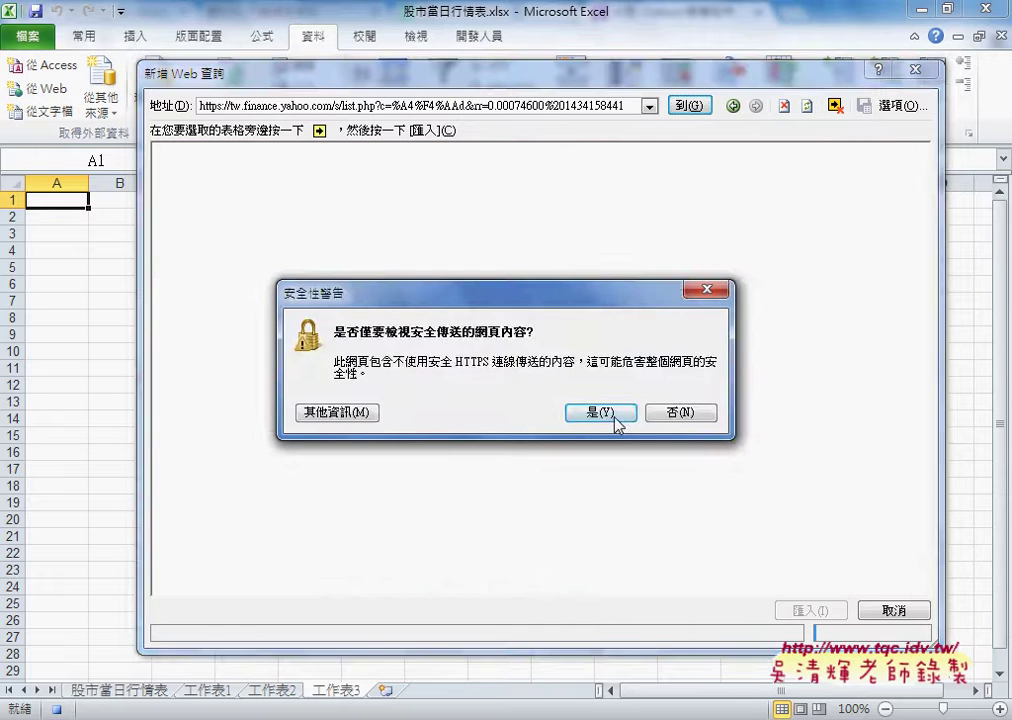
Import the Yahoo stock quote table into cell A1 of 工作表3
click(615, 418)
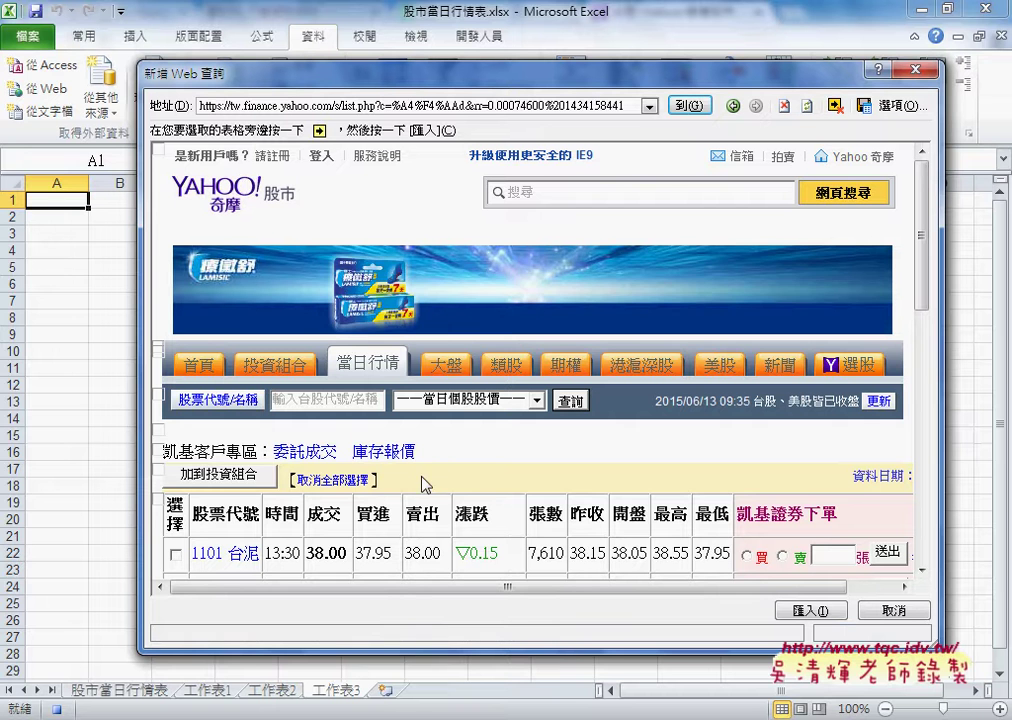
click(161, 476)
click(810, 610)
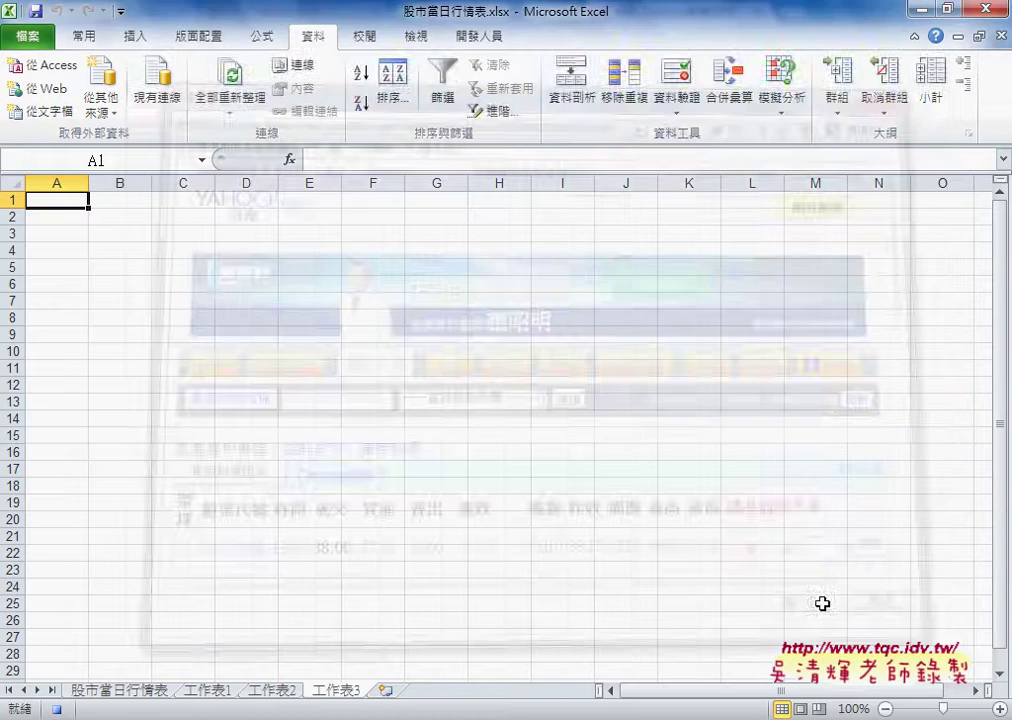
click(562, 410)
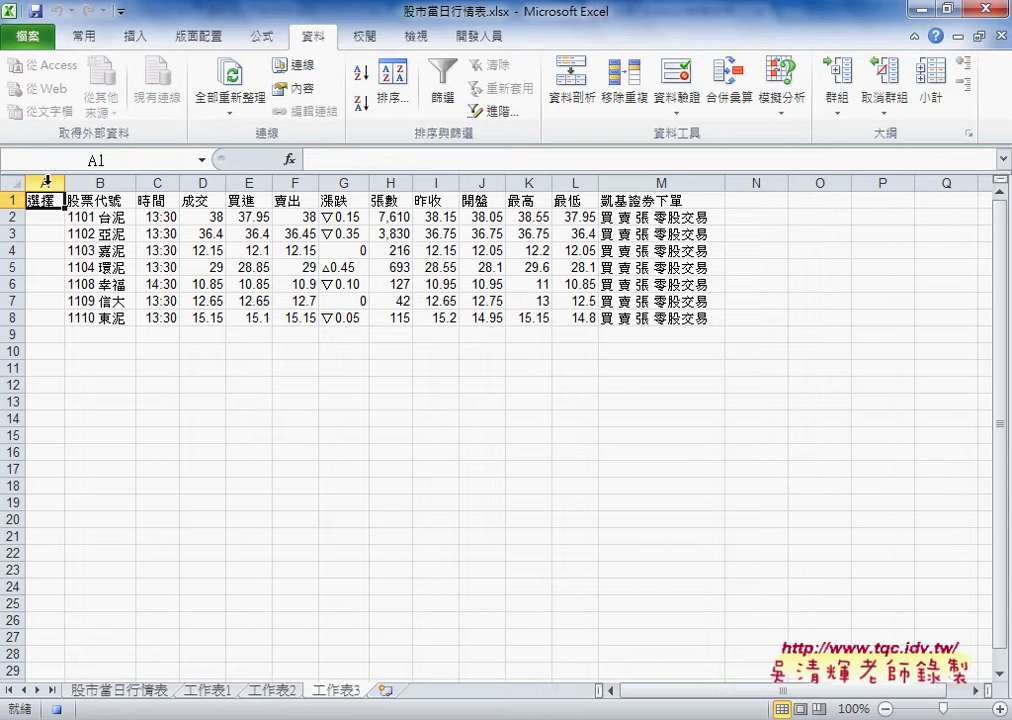
Delete the empty 選擇 column A and autofit the widths of columns A–L
click(45, 181)
right_click(48, 242)
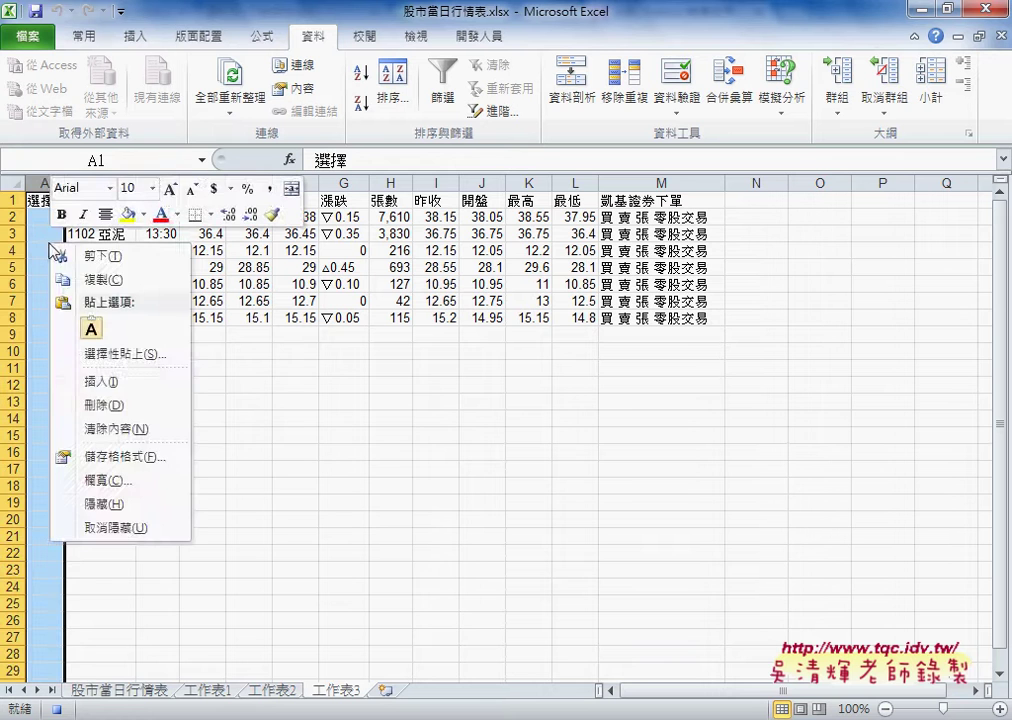
click(169, 398)
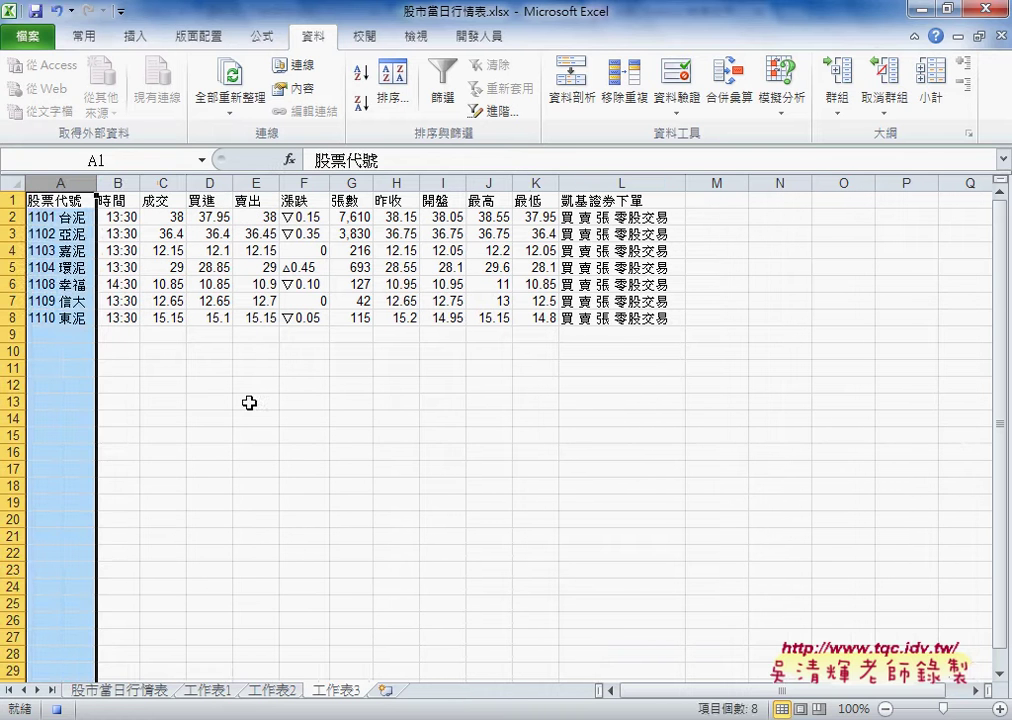
drag(86, 183, 651, 185)
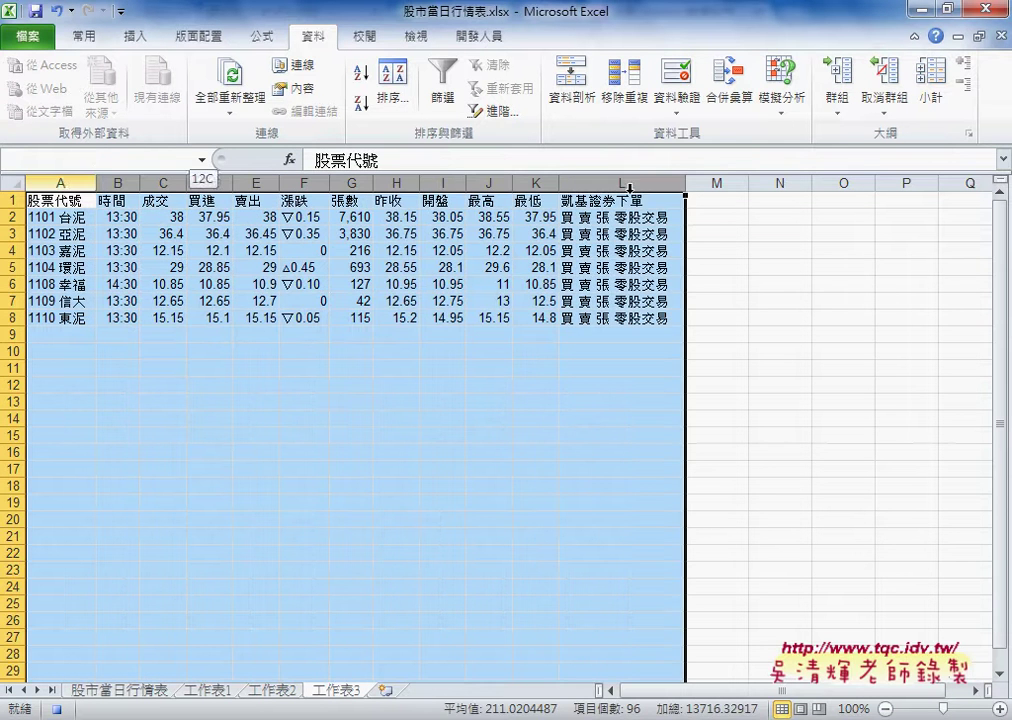
click(90, 37)
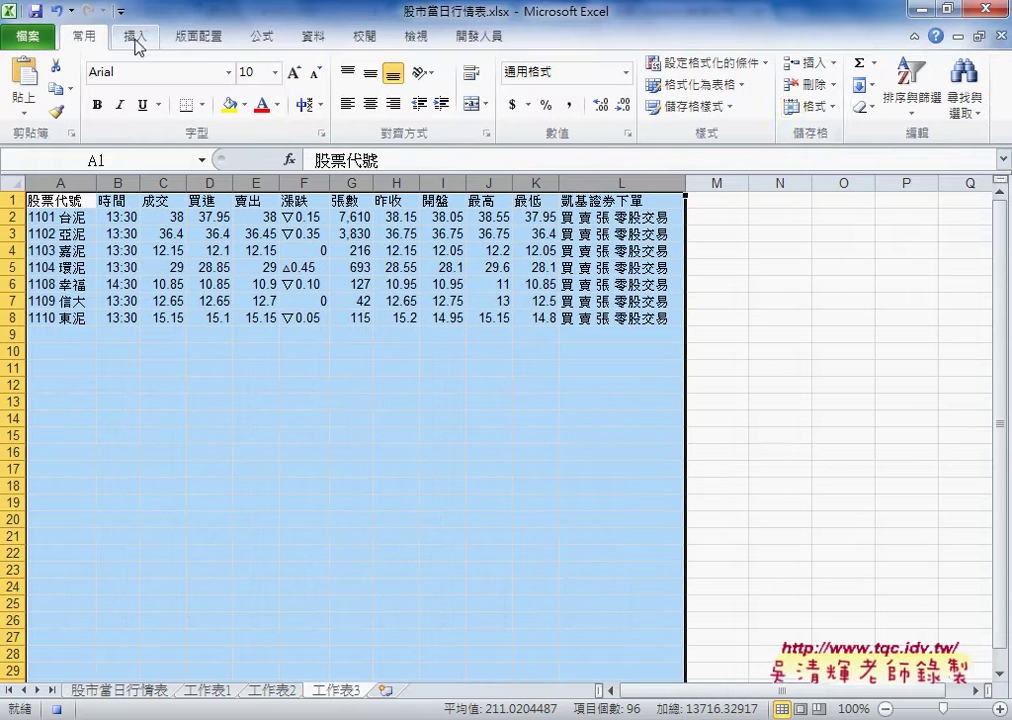
click(823, 106)
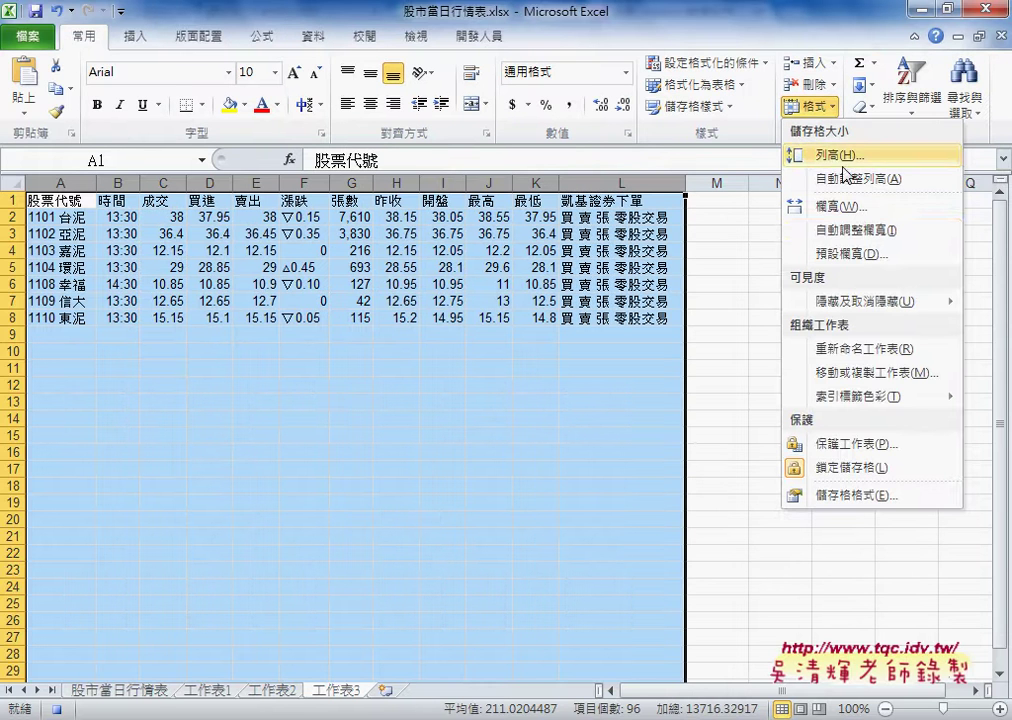
click(862, 232)
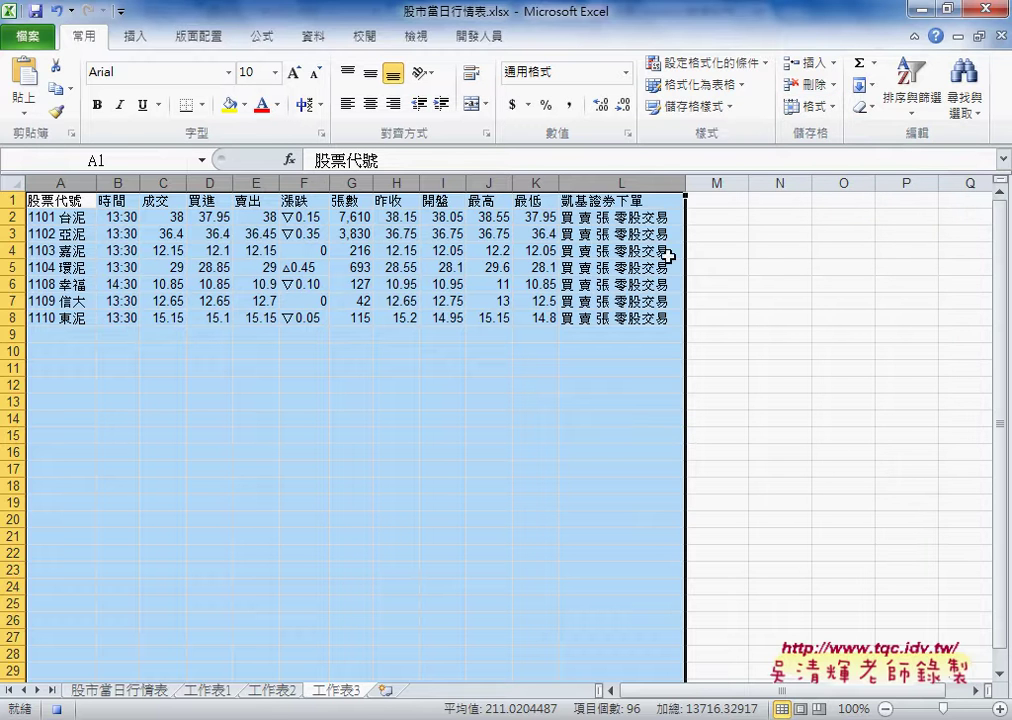
click(67, 204)
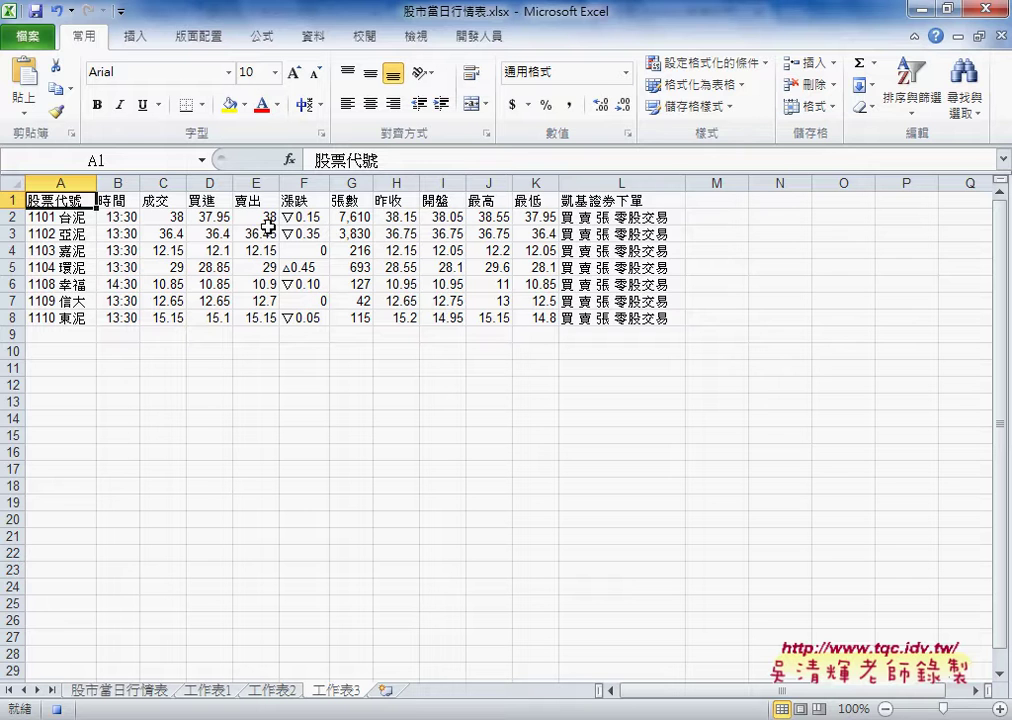
Stop the macro recording and select 巨集1 in the Macros list
click(481, 36)
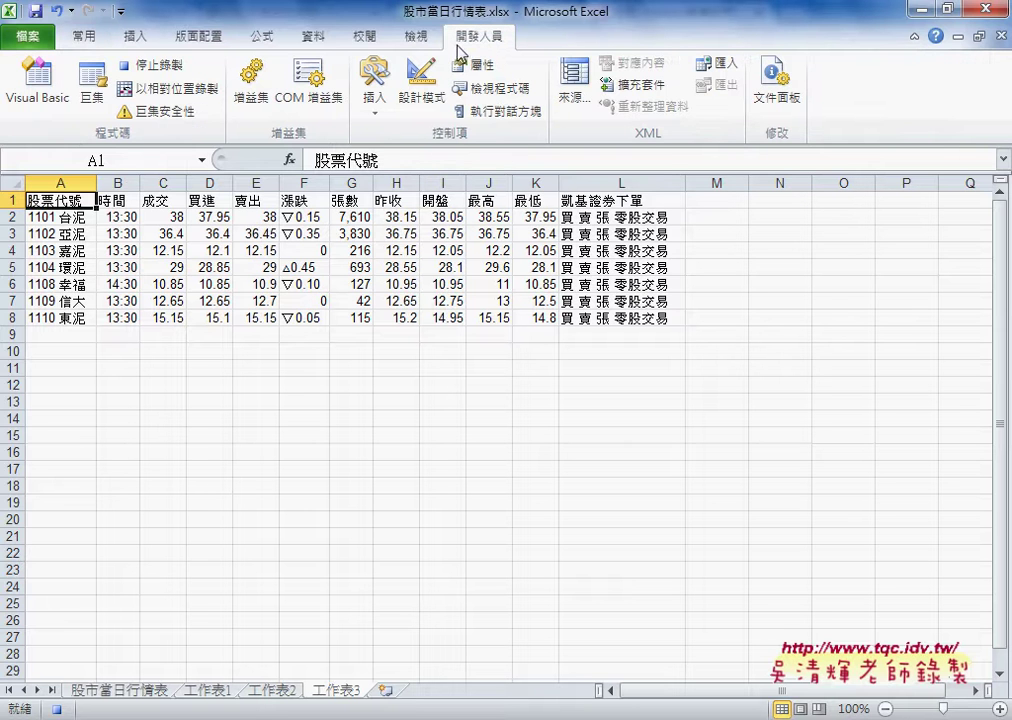
click(153, 67)
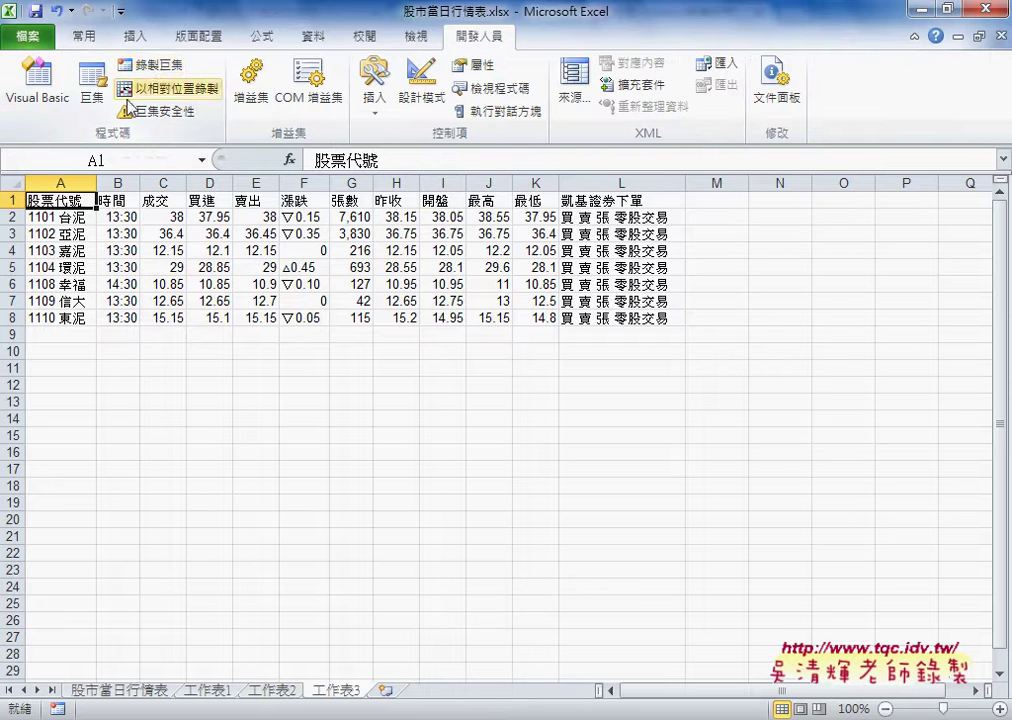
click(98, 84)
click(384, 287)
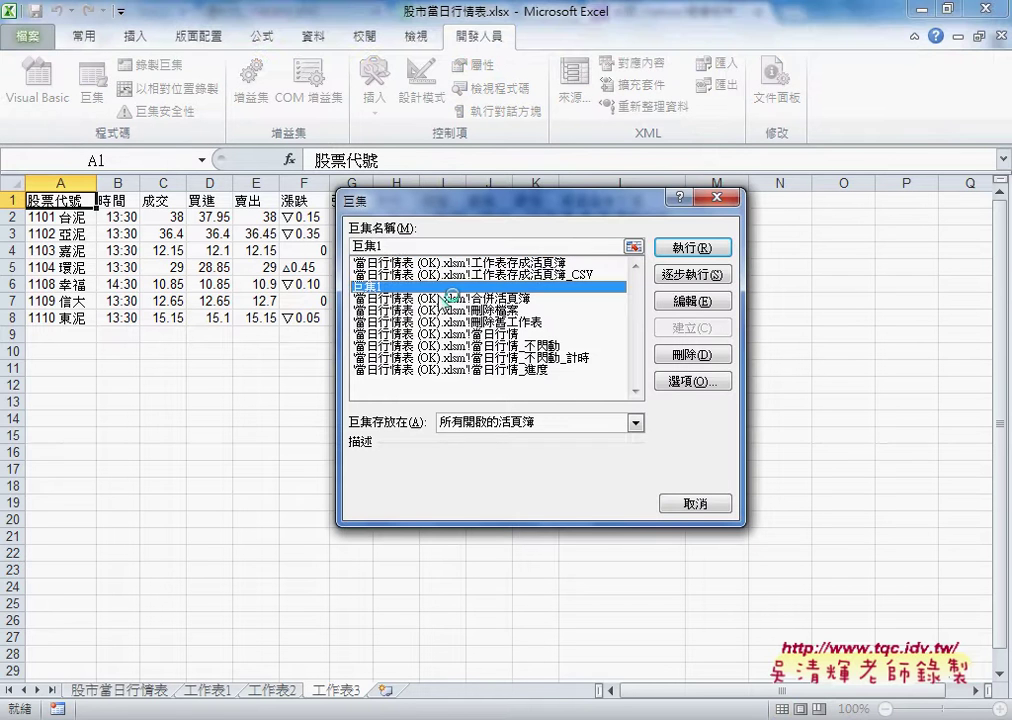
click(692, 301)
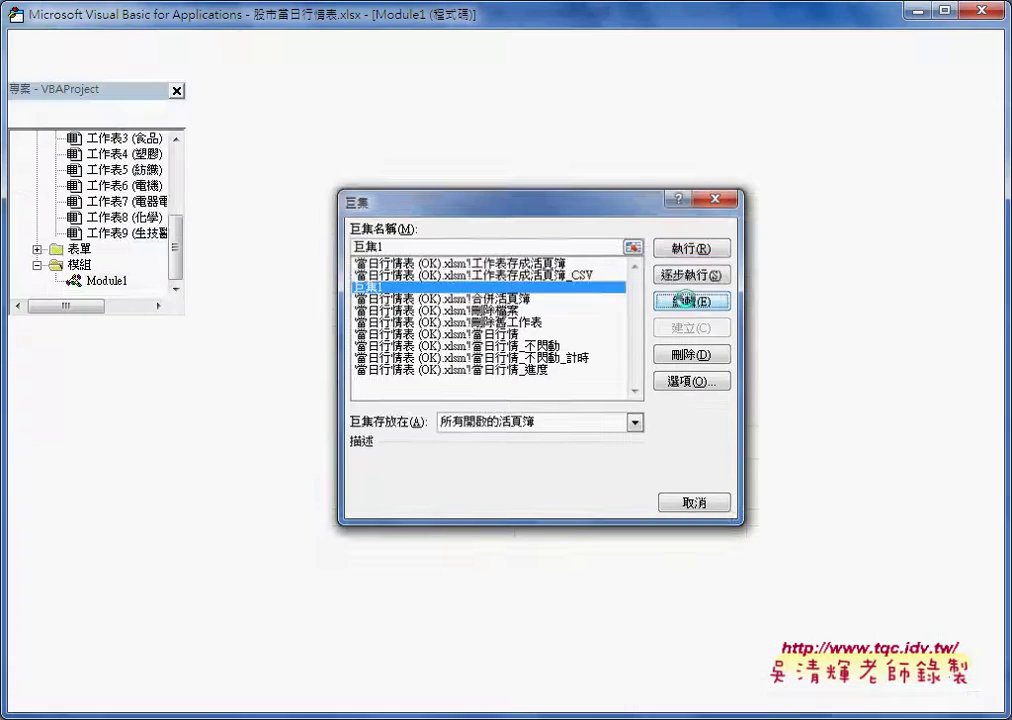
scroll(386, 237, down, 1)
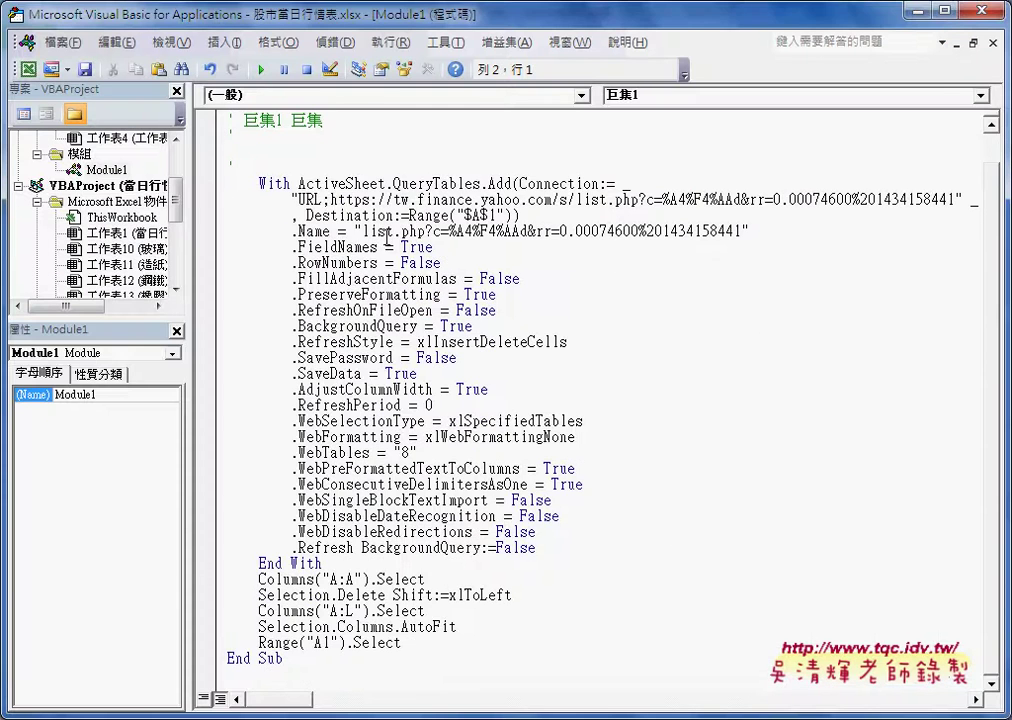
drag(231, 183, 361, 183)
click(280, 170)
drag(519, 184, 599, 184)
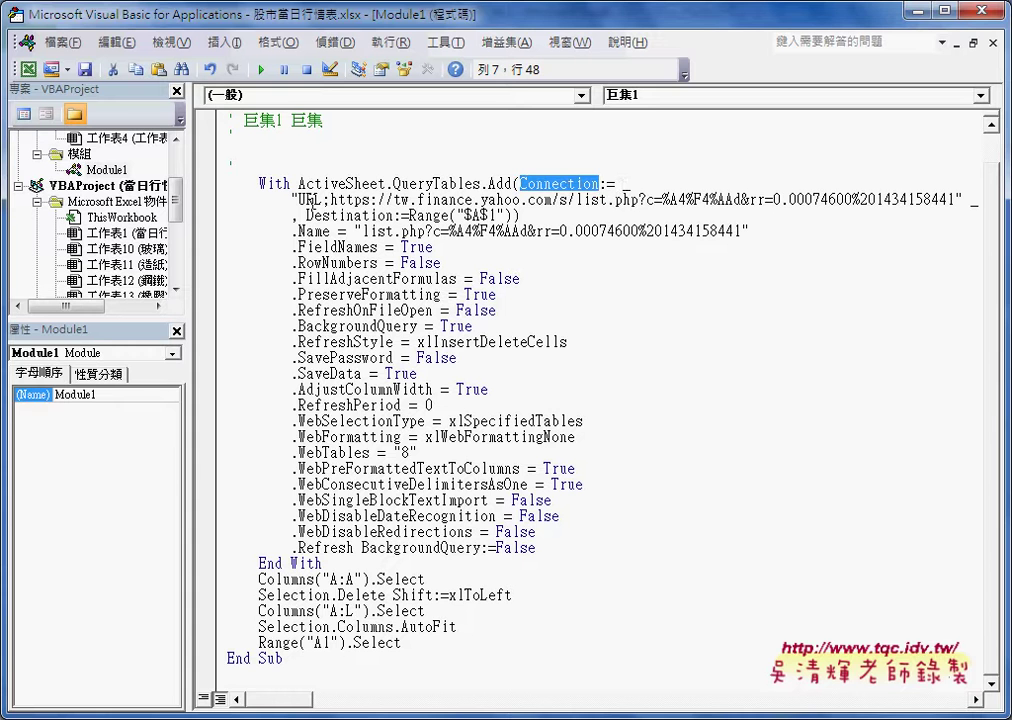
drag(334, 199, 956, 201)
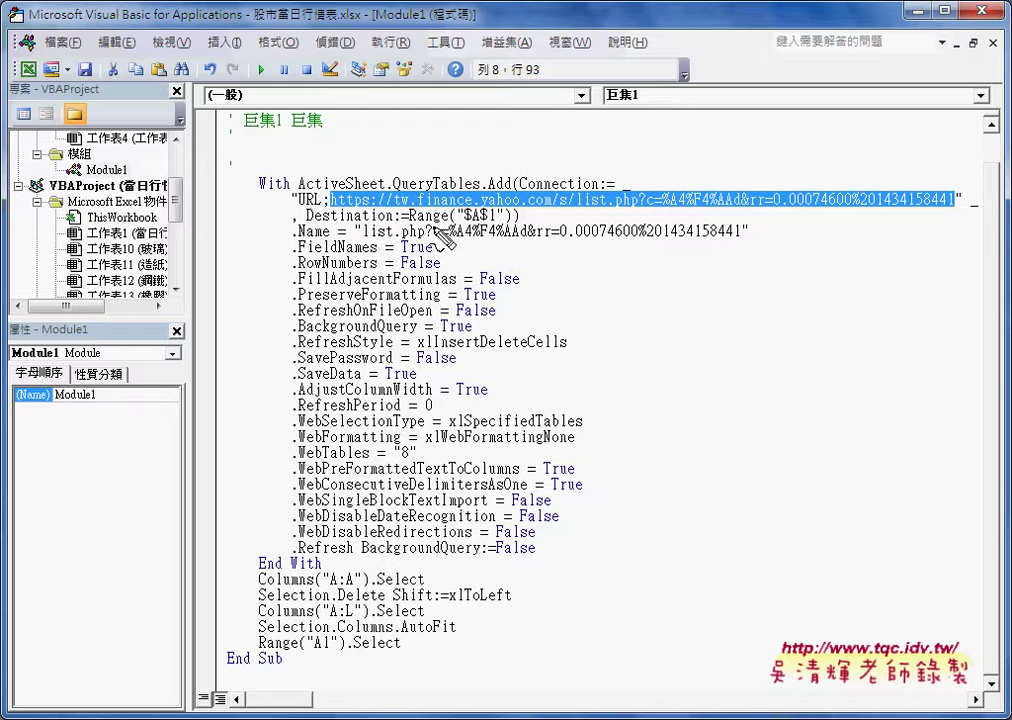
drag(331, 206, 955, 205)
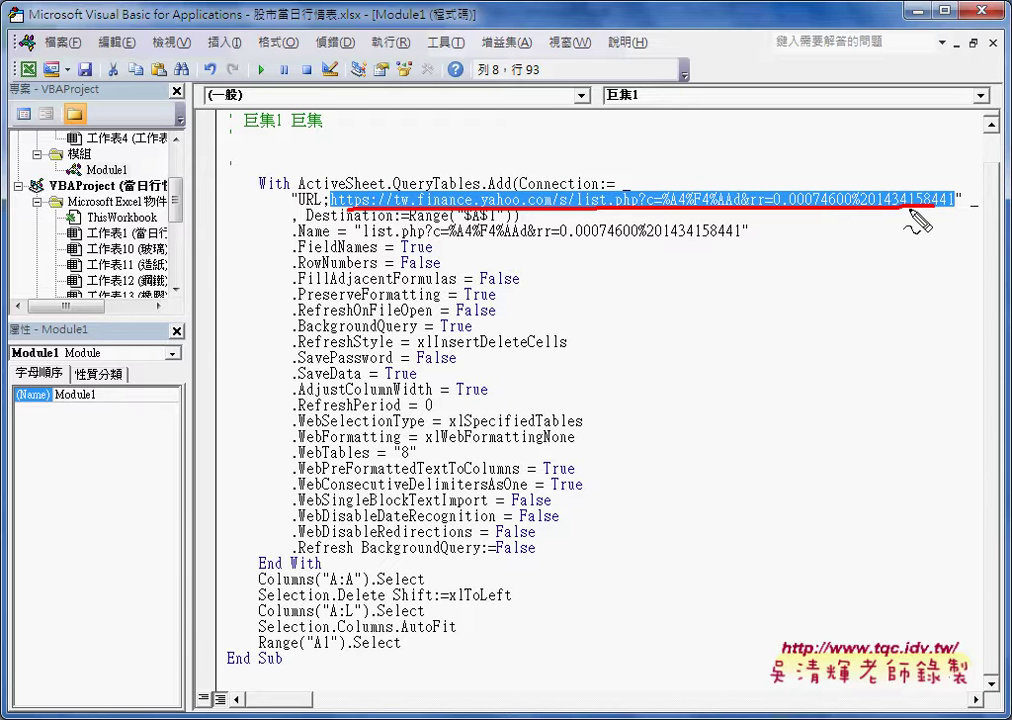
drag(256, 568, 345, 569)
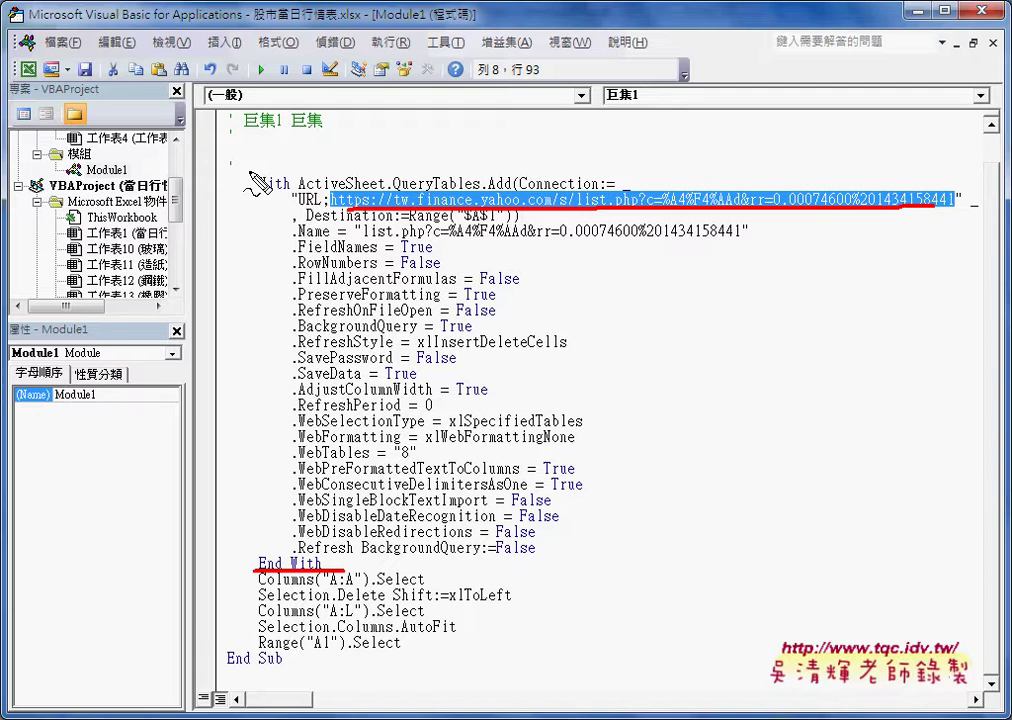
drag(246, 171, 345, 176)
drag(425, 452, 453, 455)
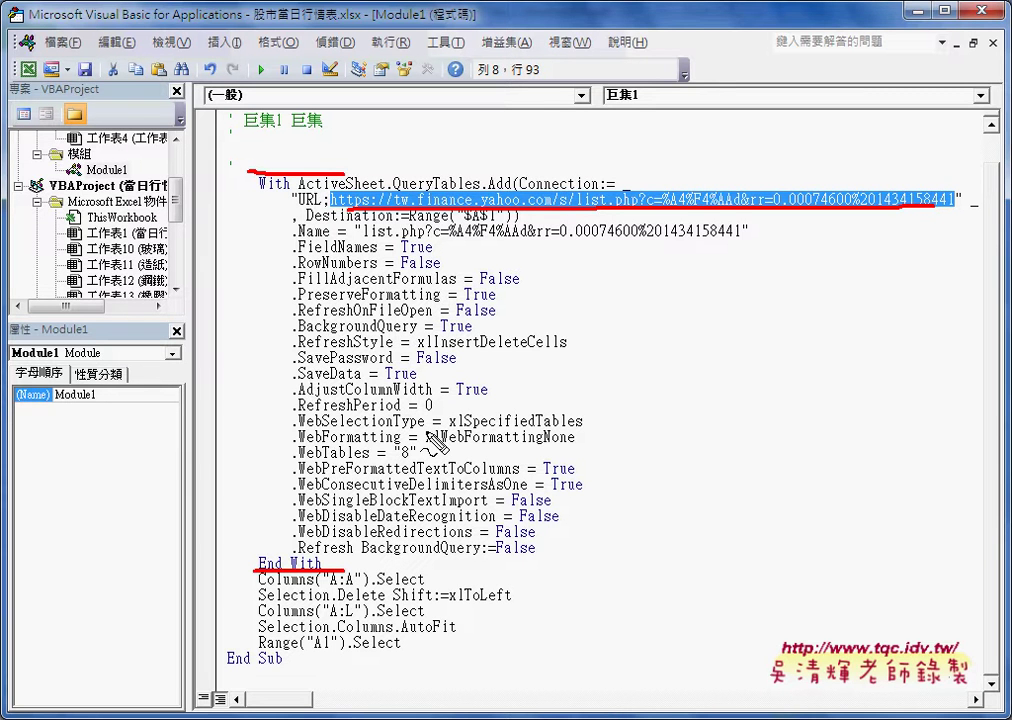
key(ctrl+z)
key(Escape)
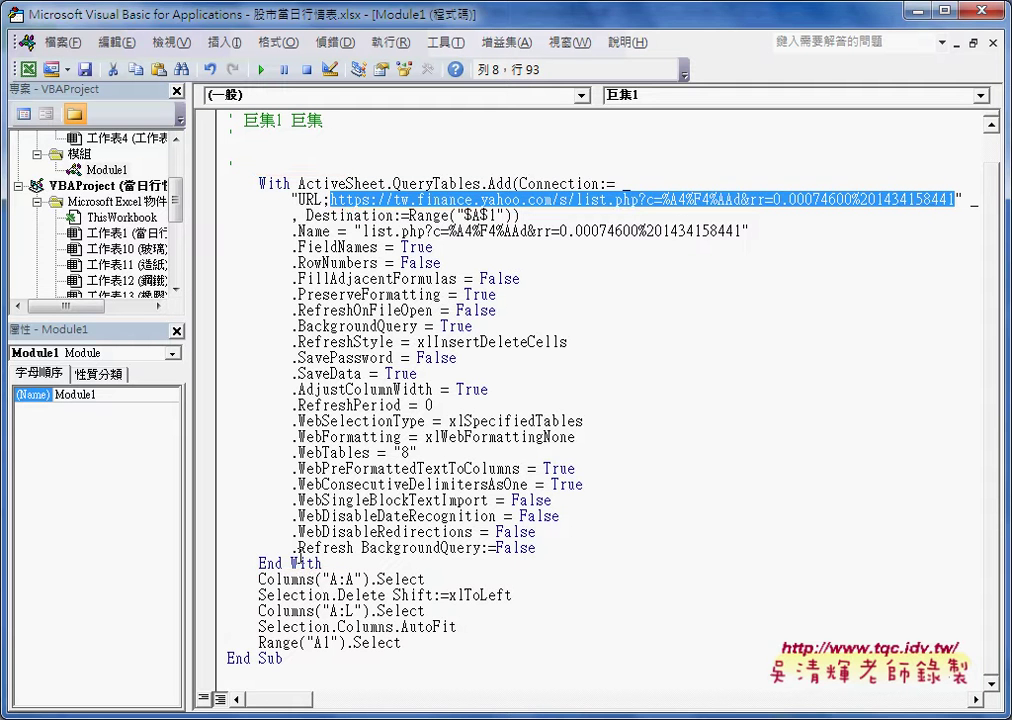
click(289, 579)
click(297, 594)
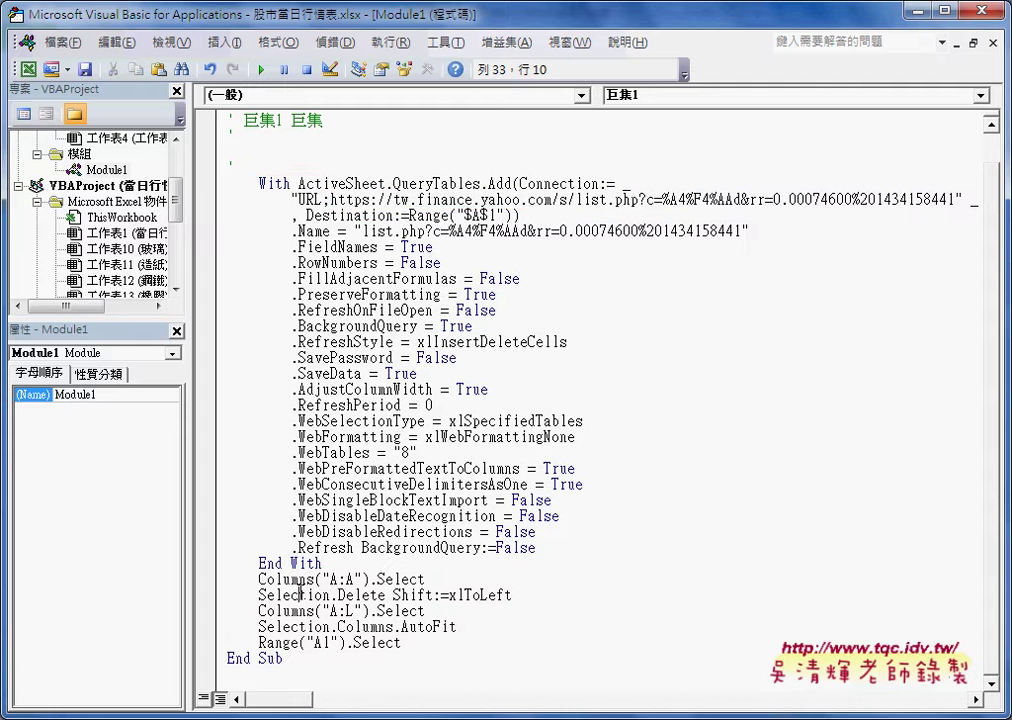
Replace the Select/Selection.Delete lines with Columns(1).Delete
click(376, 579)
drag(376, 579, 314, 600)
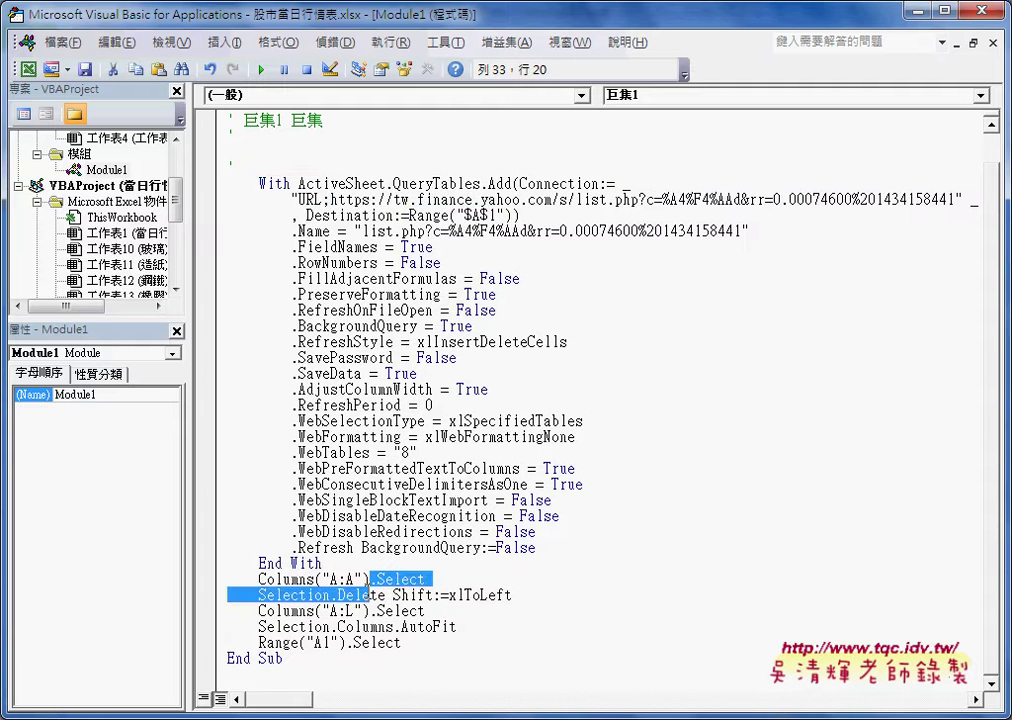
key(Delete)
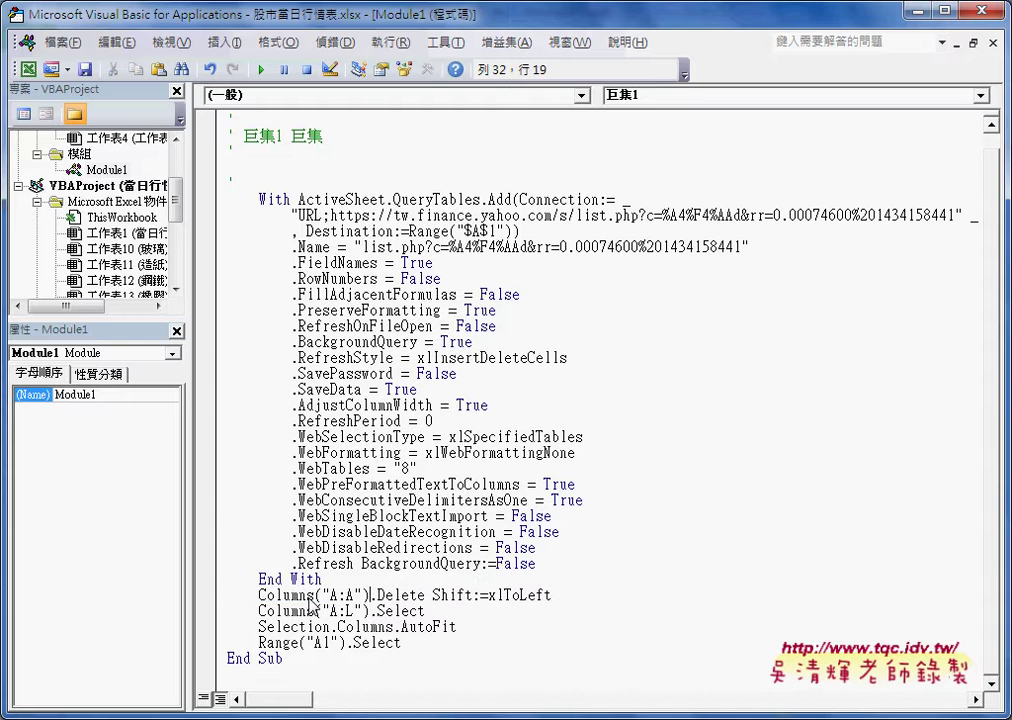
key(Right)
key(Right)
key(Right)
key(Right)
key(Right)
key(Right)
key(Right)
key(shift+End)
key(Delete)
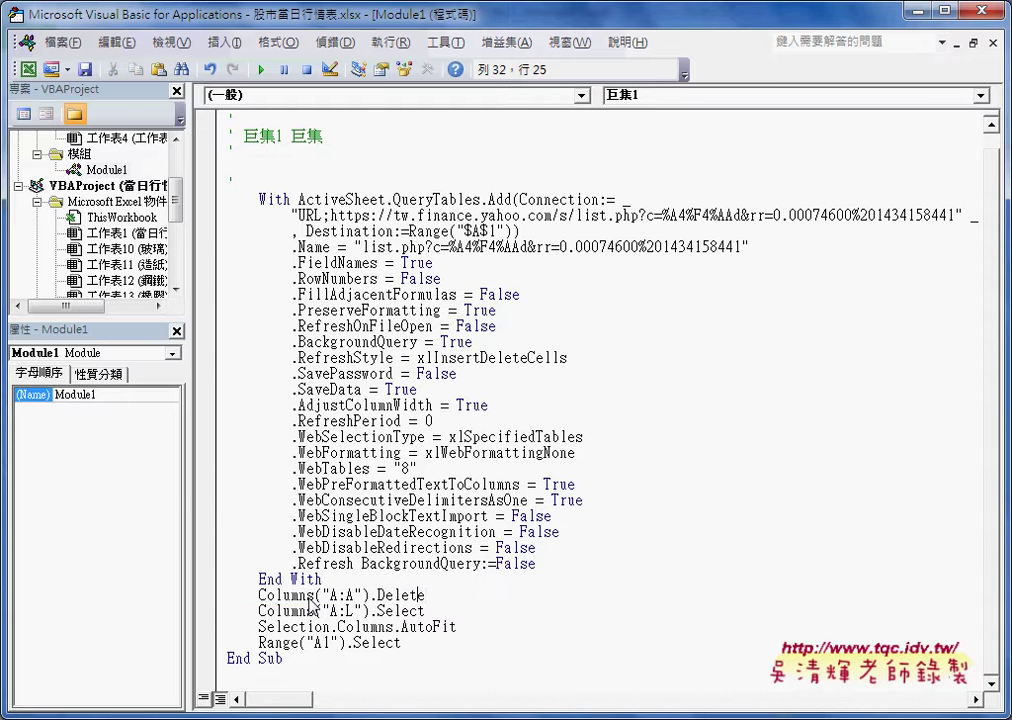
key(Left)
key(Left)
key(Left)
key(shift+Left)
key(shift+Left)
key(shift+Left)
key(shift+Left)
key(shift+Left)
text(1)
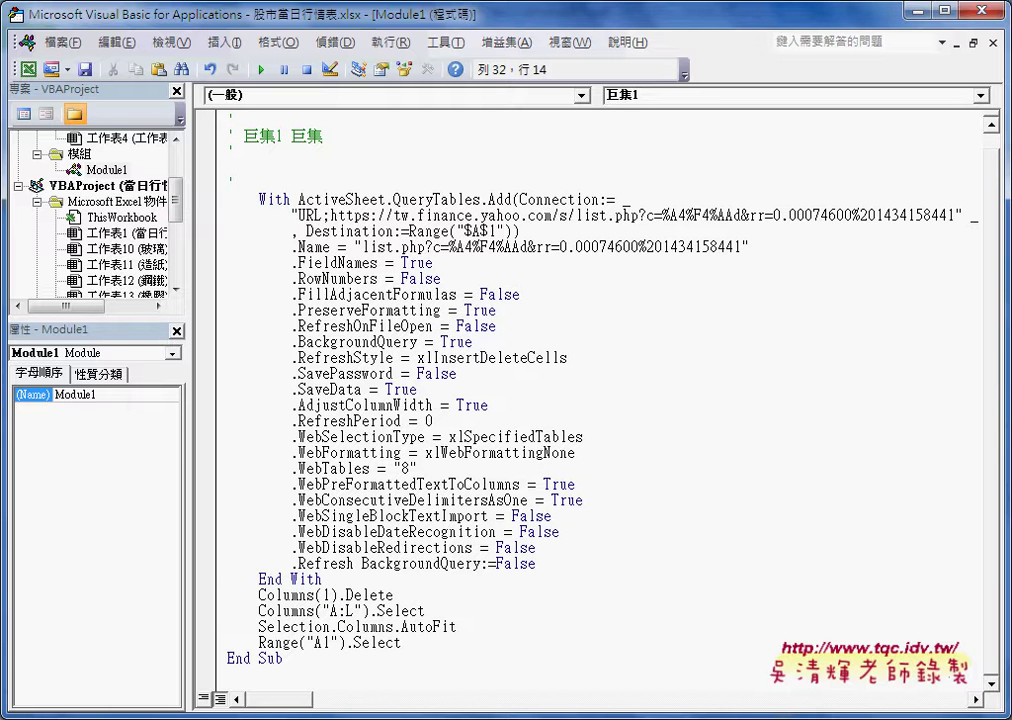
Add an indented '1. comment line above the QueryTables With block
key(Up)
key(Return)
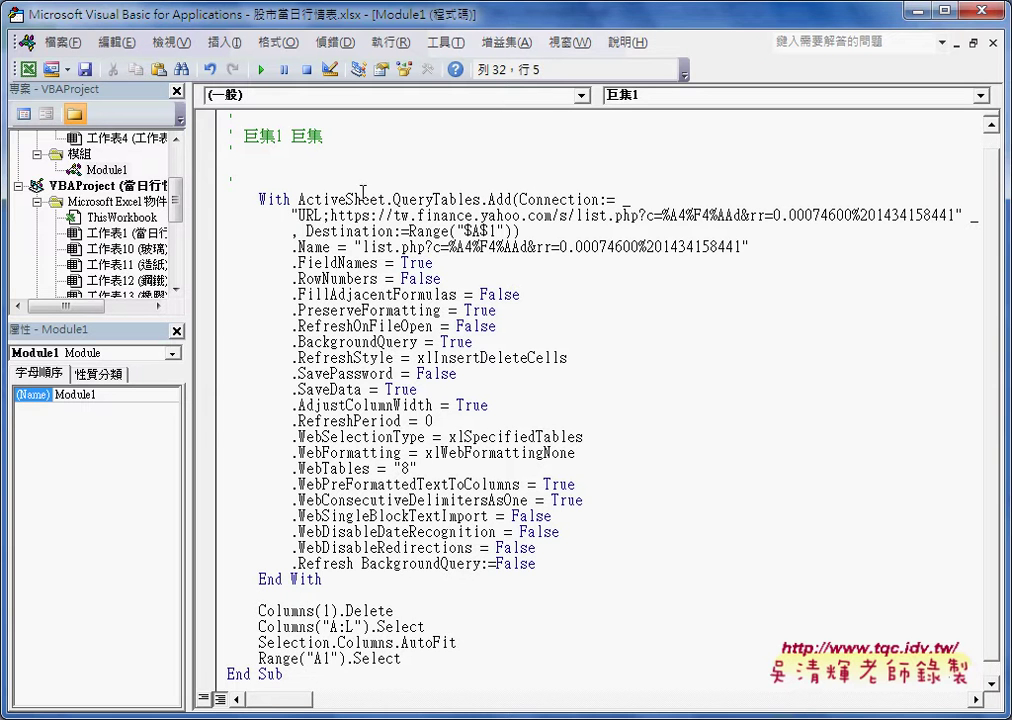
click(368, 177)
key(Delete)
key(Tab)
text(1.)
key(Down)
key(Down)
key(Down)
key(Down)
key(Down)
key(Down)
key(Down)
key(Down)
Switch to Excel's Data tab and return to the VBA editor
key(alt+F11)
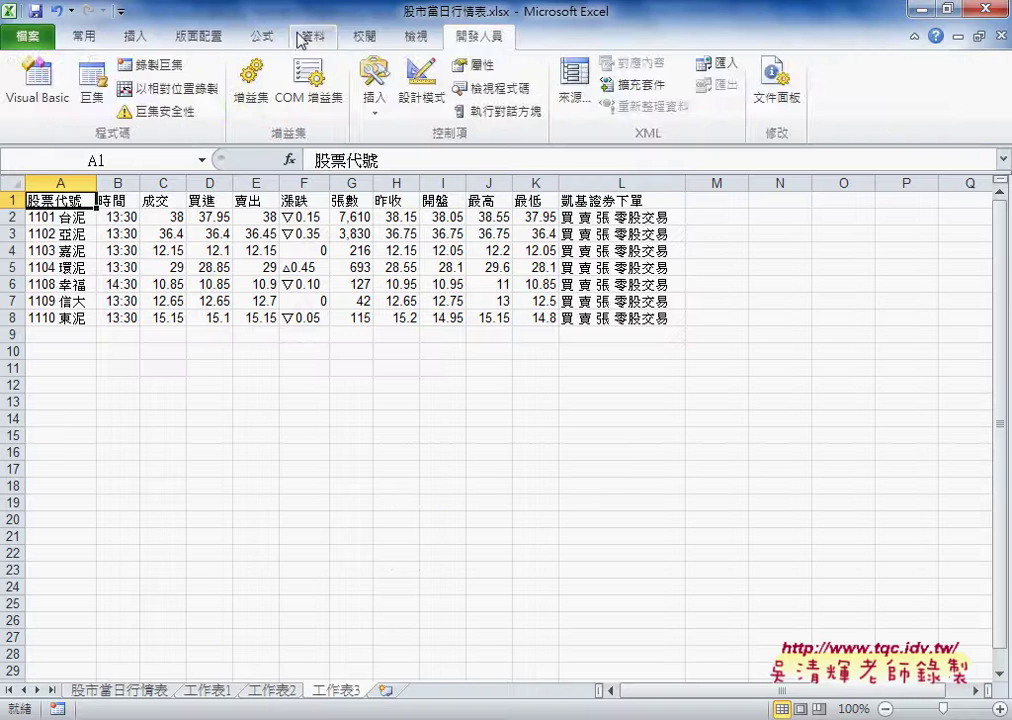
click(305, 36)
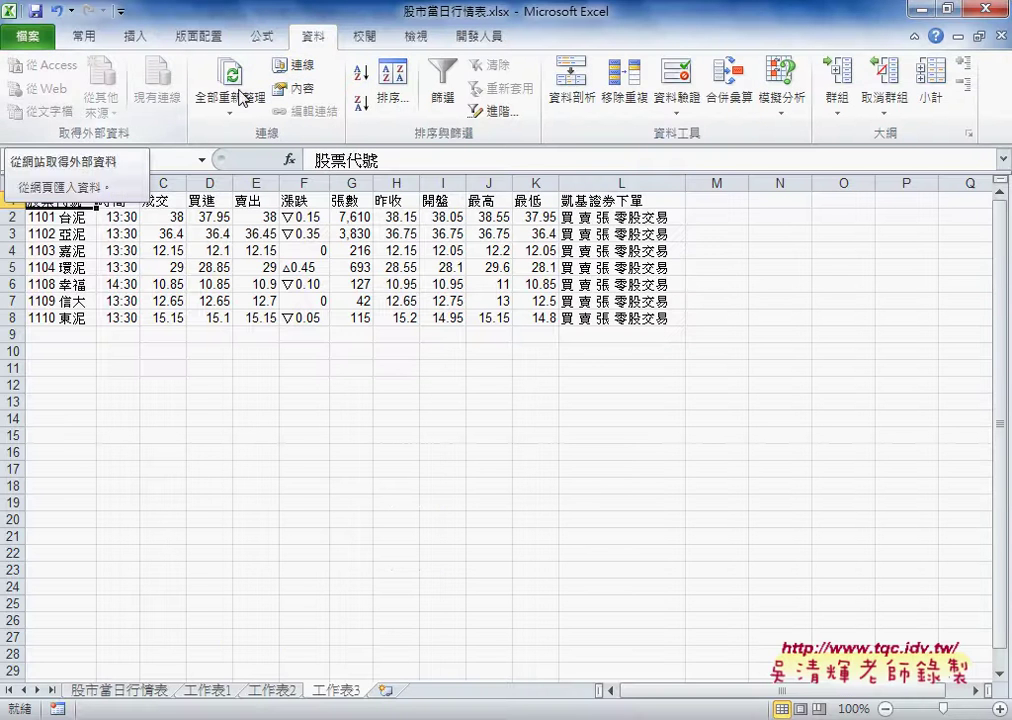
key(alt+F11)
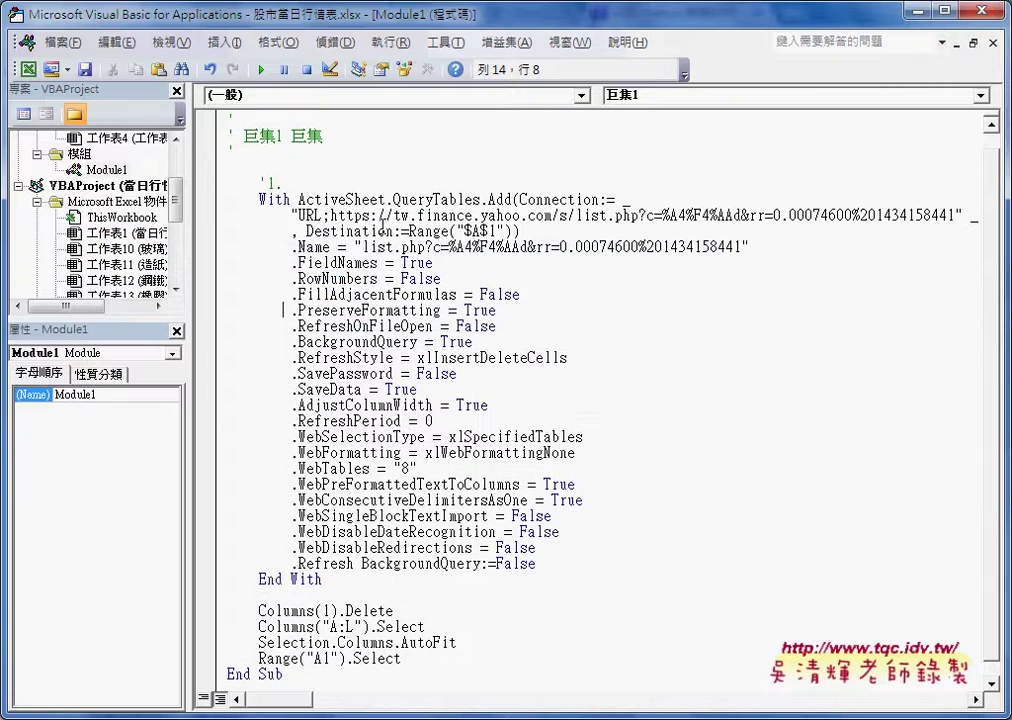
Inspect the Yahoo quote URL and the WebTables value 8 in the query code
drag(331, 215, 945, 218)
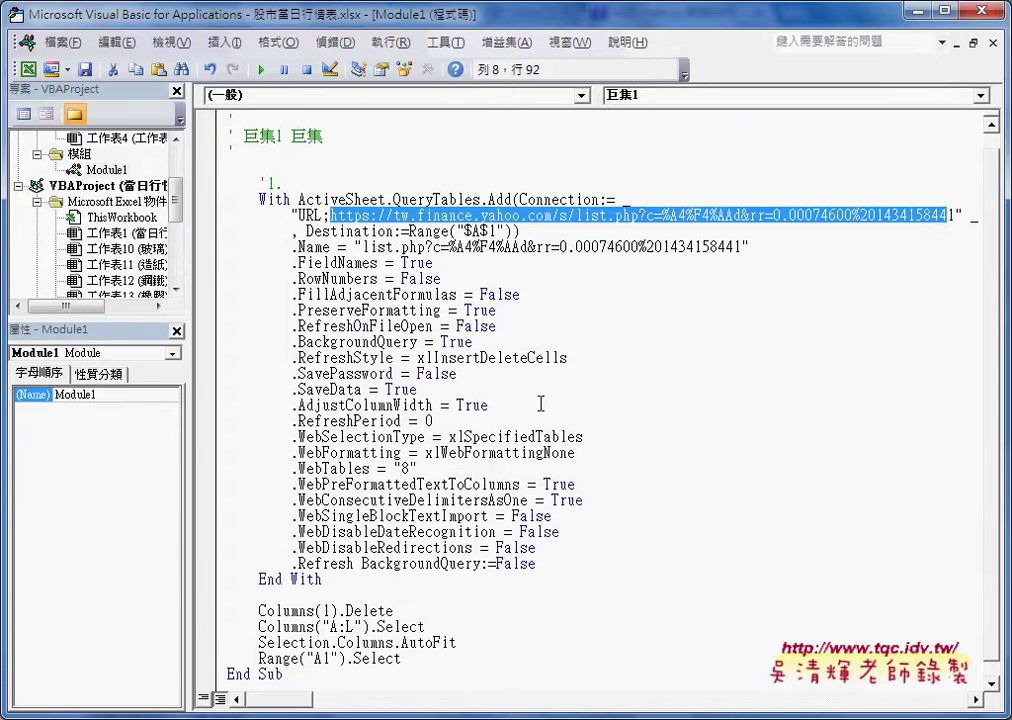
scroll(541, 402, down, 1)
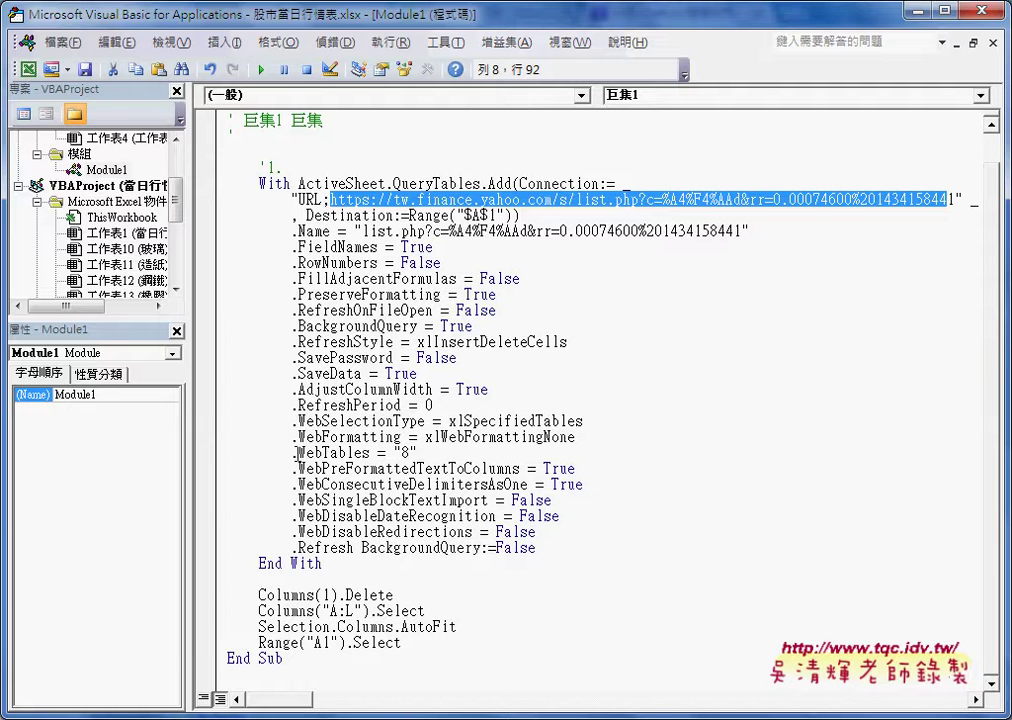
drag(292, 452, 423, 452)
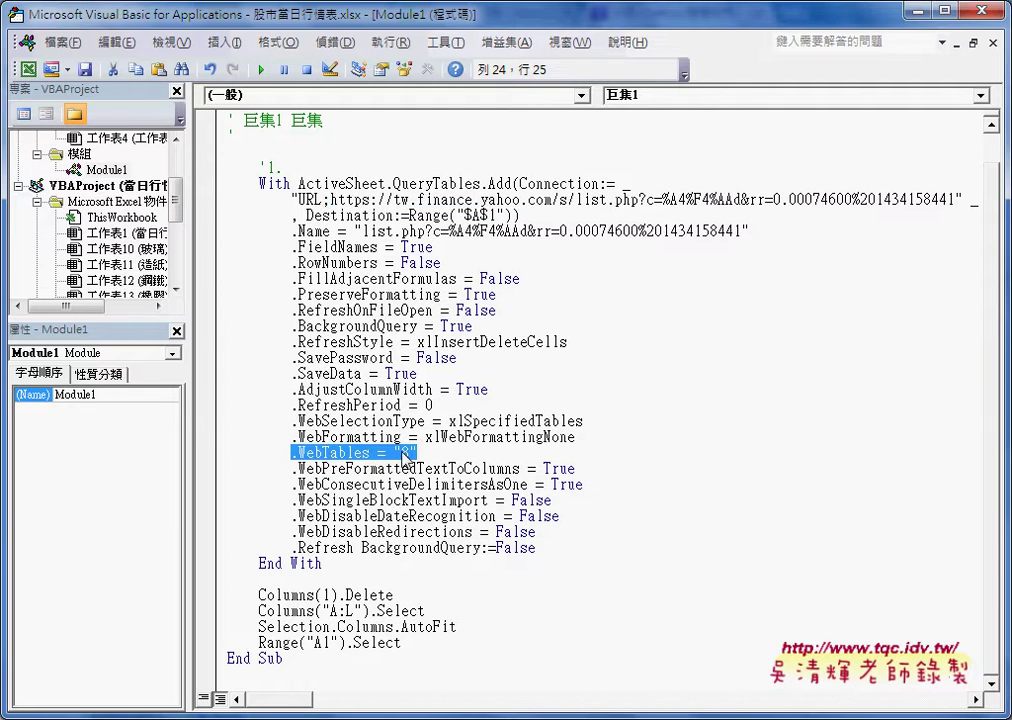
click(410, 452)
key(shift+Left)
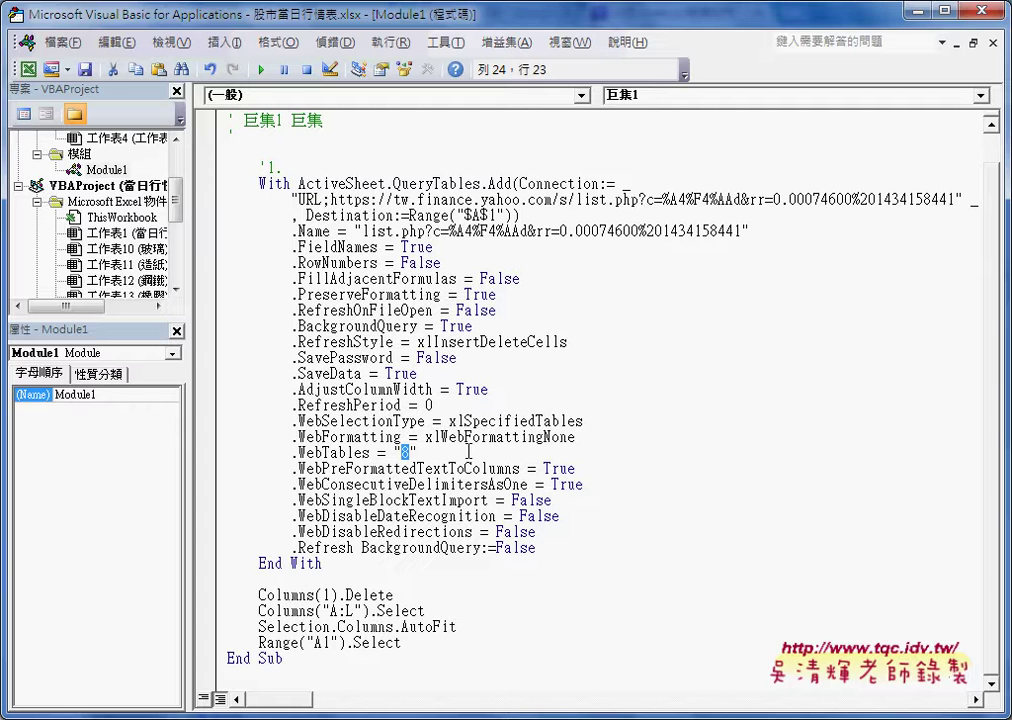
Add comments '2. and '3. above the Columns(1).Delete and Columns("A:L") lines
click(493, 601)
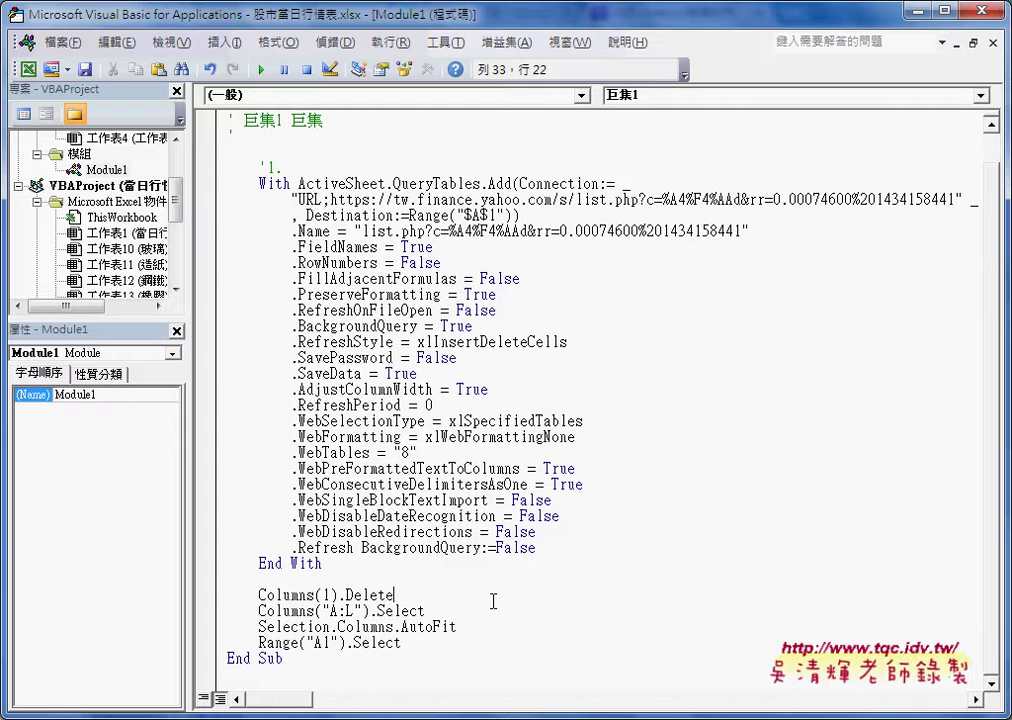
key(Return)
key(Up)
key(Up)
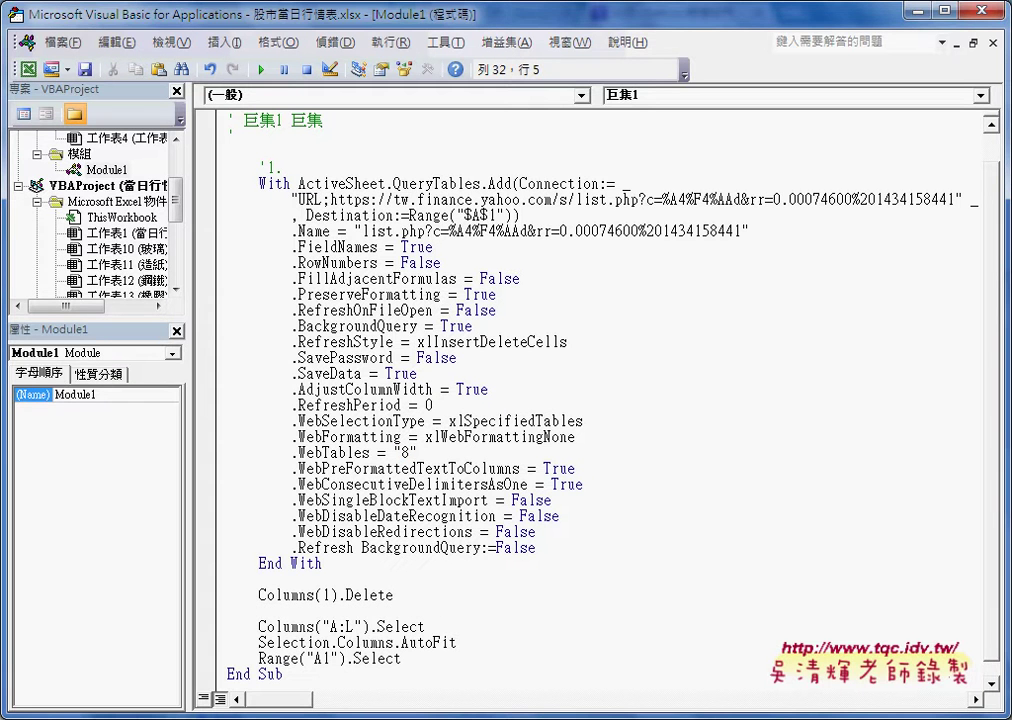
text('2.)
key(Down)
key(Down)
text(3.)
key(Down)
key(End)
Merge the selection line into Columns("A:L").AutoFit and add a '4. comment line above Range("A1").Select
click(380, 625)
drag(380, 625, 395, 642)
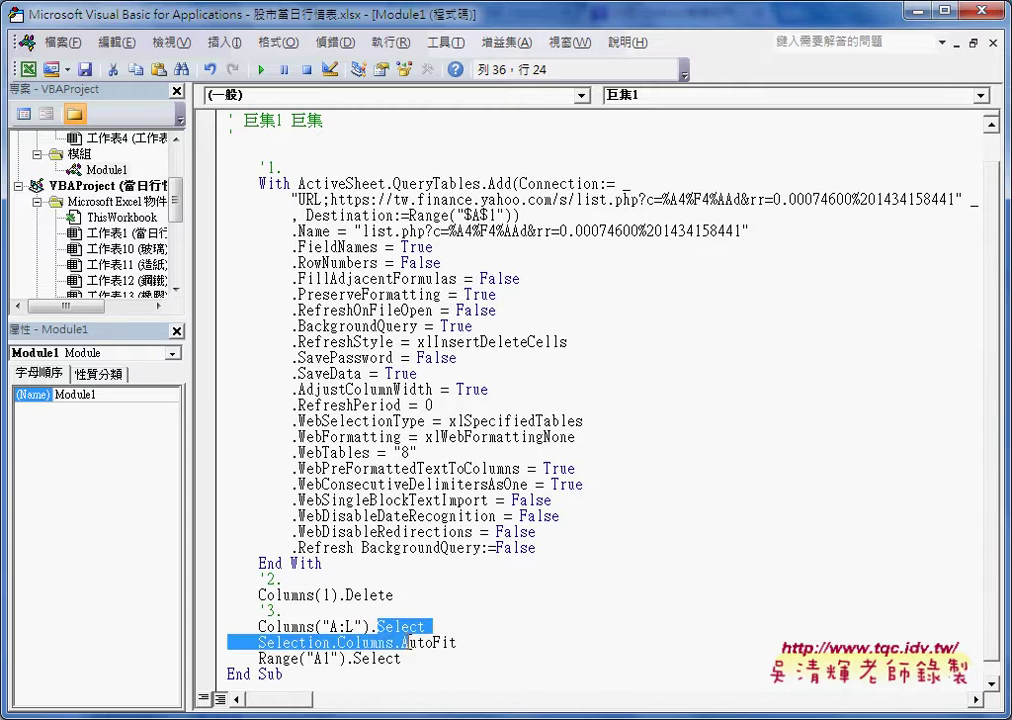
key(Delete)
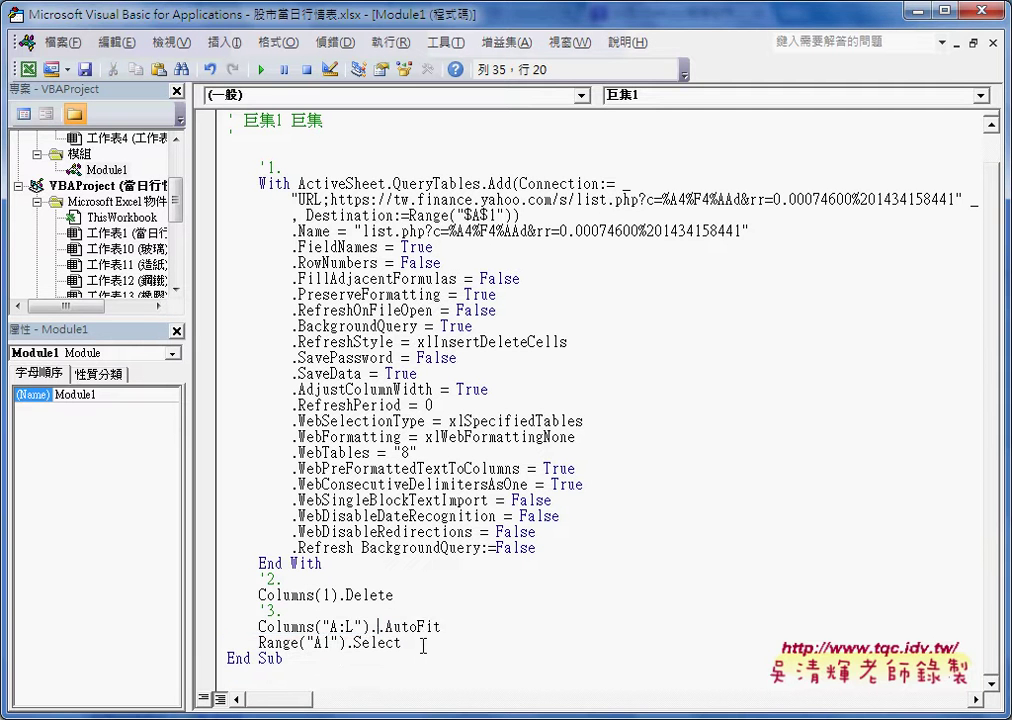
key(Right)
key(Right)
key(Right)
key(Right)
key(Right)
key(Right)
key(Right)
key(Return)
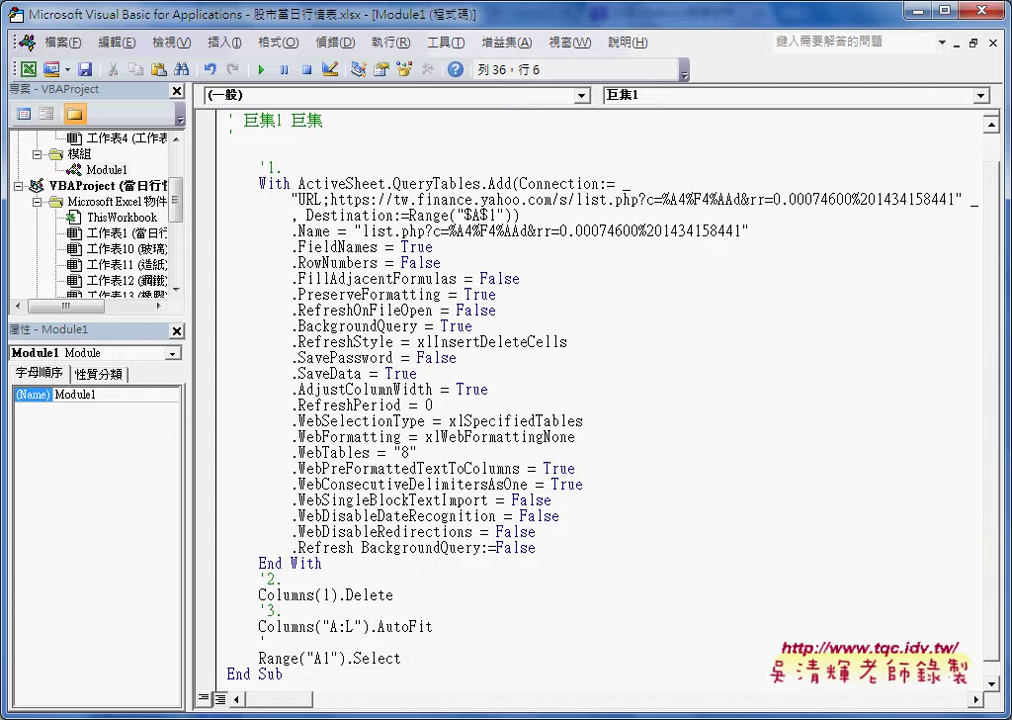
text(4.)
Review the numbered step comments, select the whole macro body, then minimize to the desktop
click(283, 168)
click(303, 578)
click(310, 610)
click(318, 643)
drag(434, 658, 198, 170)
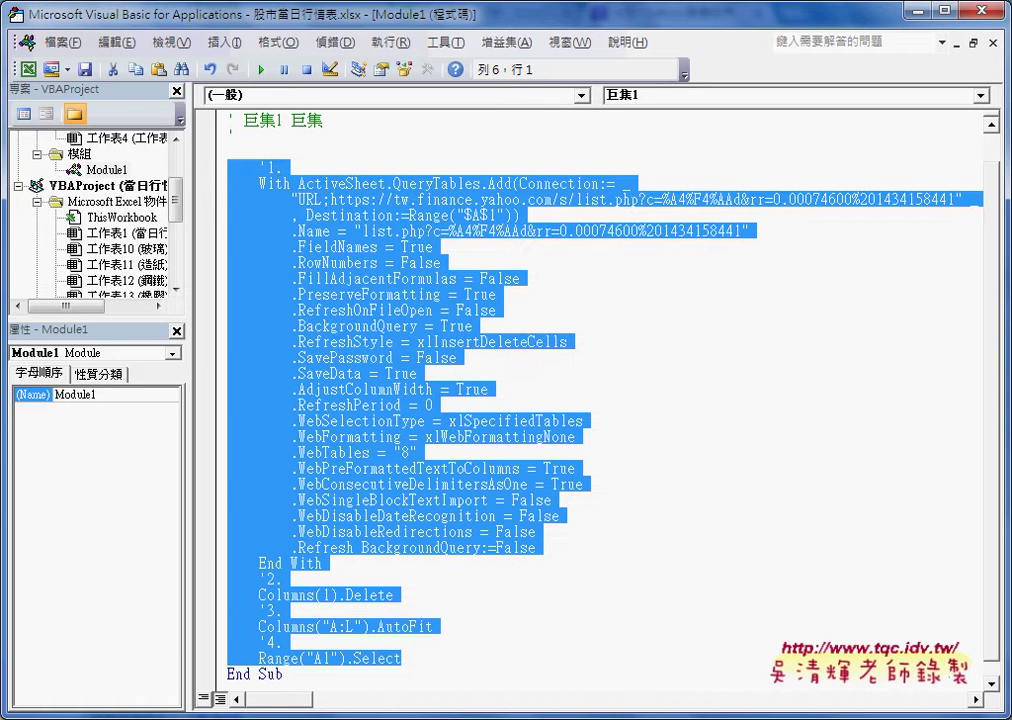
mouse_move(476, 719)
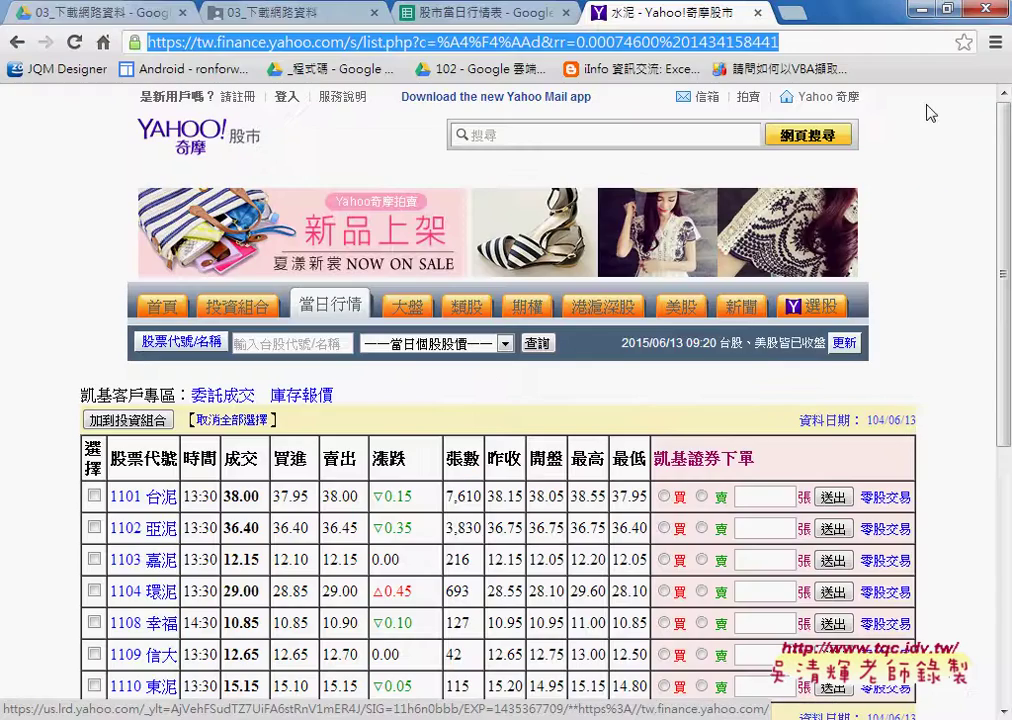
click(932, 10)
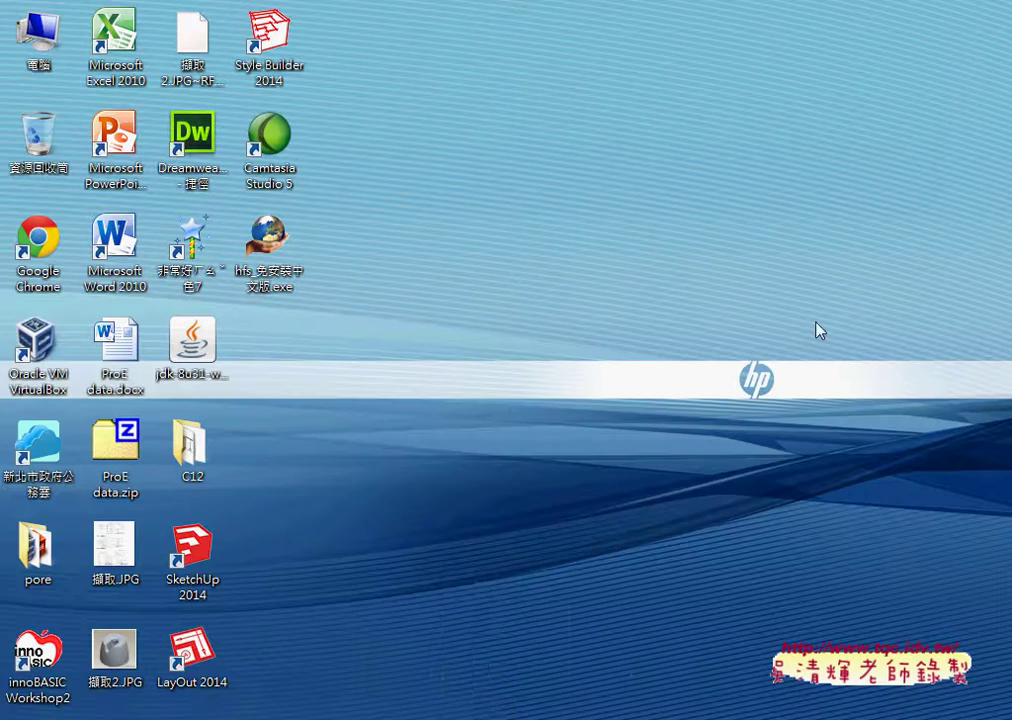
Close the 股市當日行情表.xlsx code window and select the 下載資料 QueryTables.Add block through Range("A1").Select
click(600, 690)
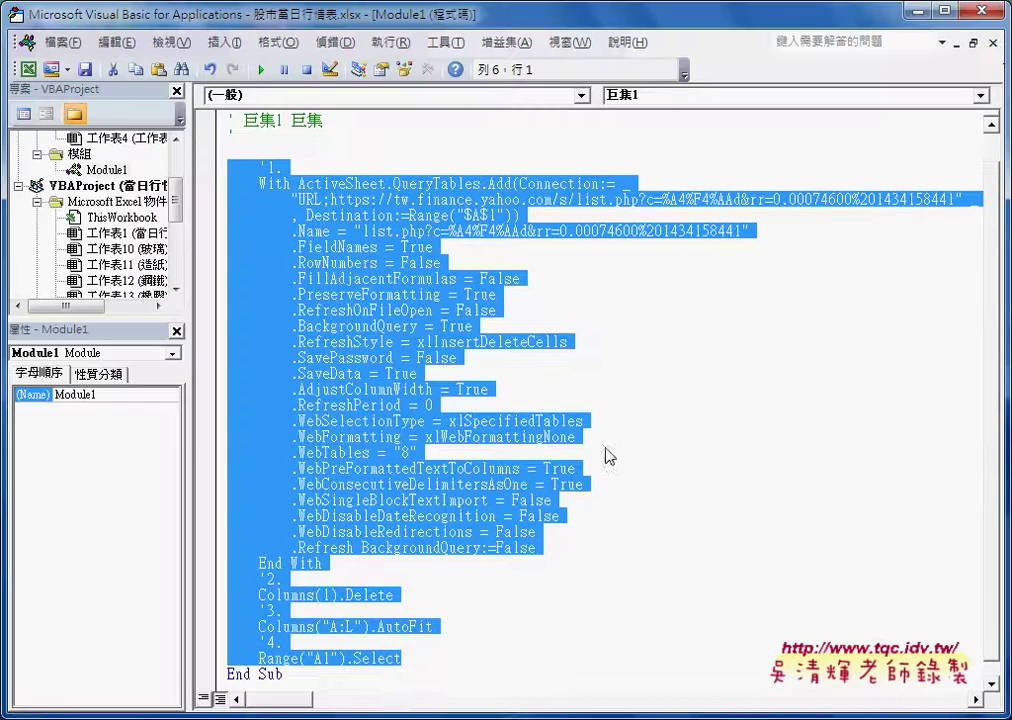
click(993, 43)
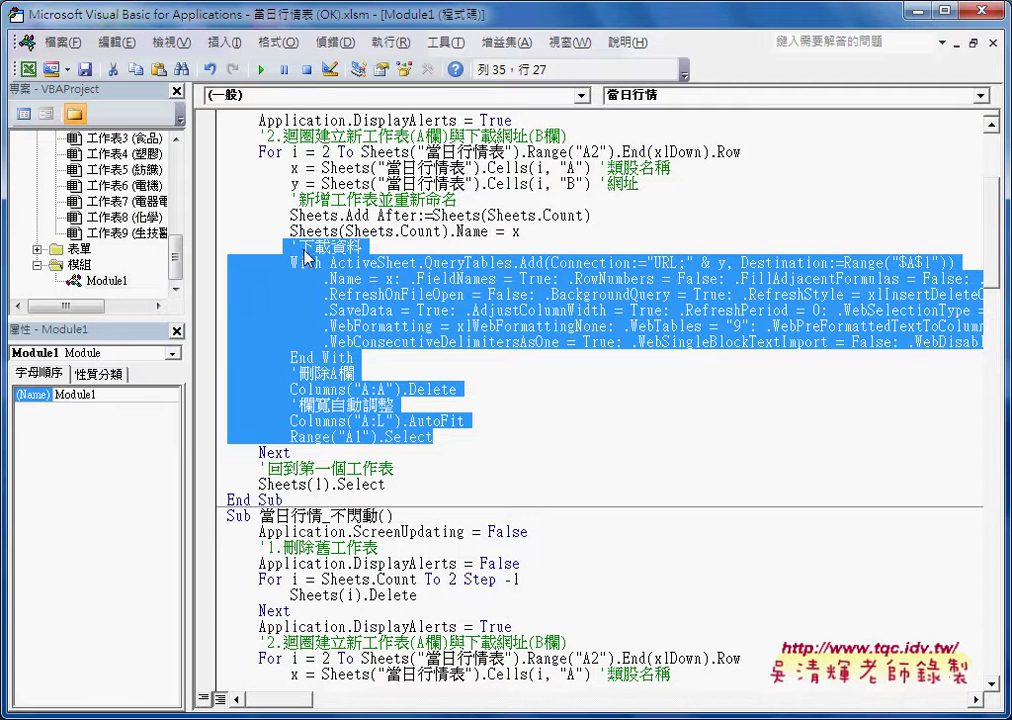
drag(290, 247, 388, 356)
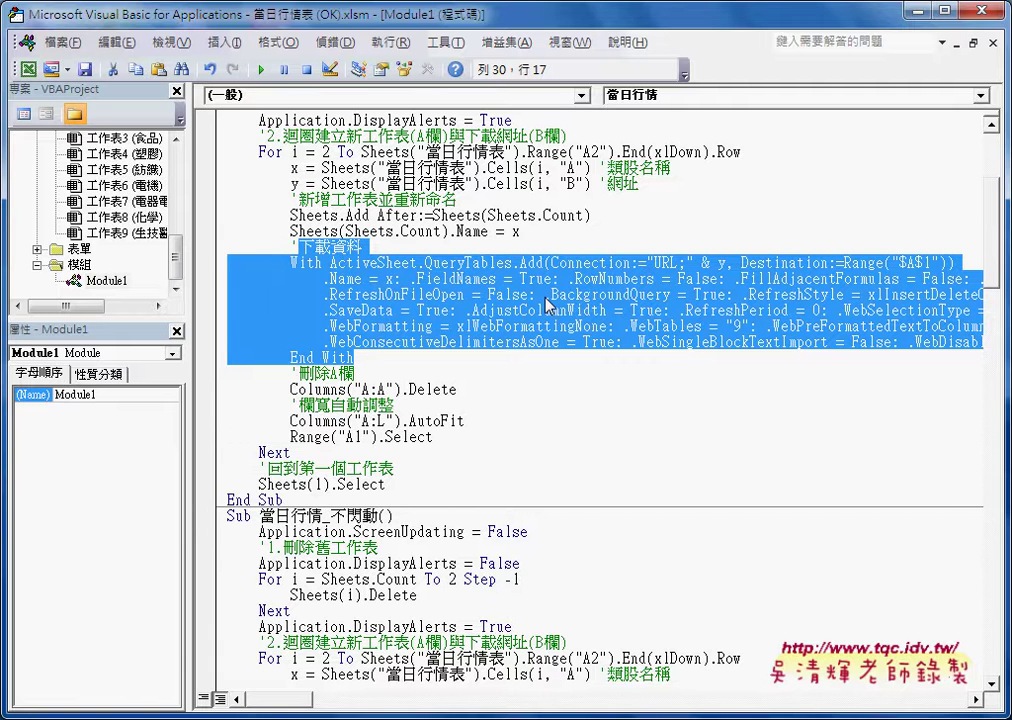
drag(325, 298, 434, 440)
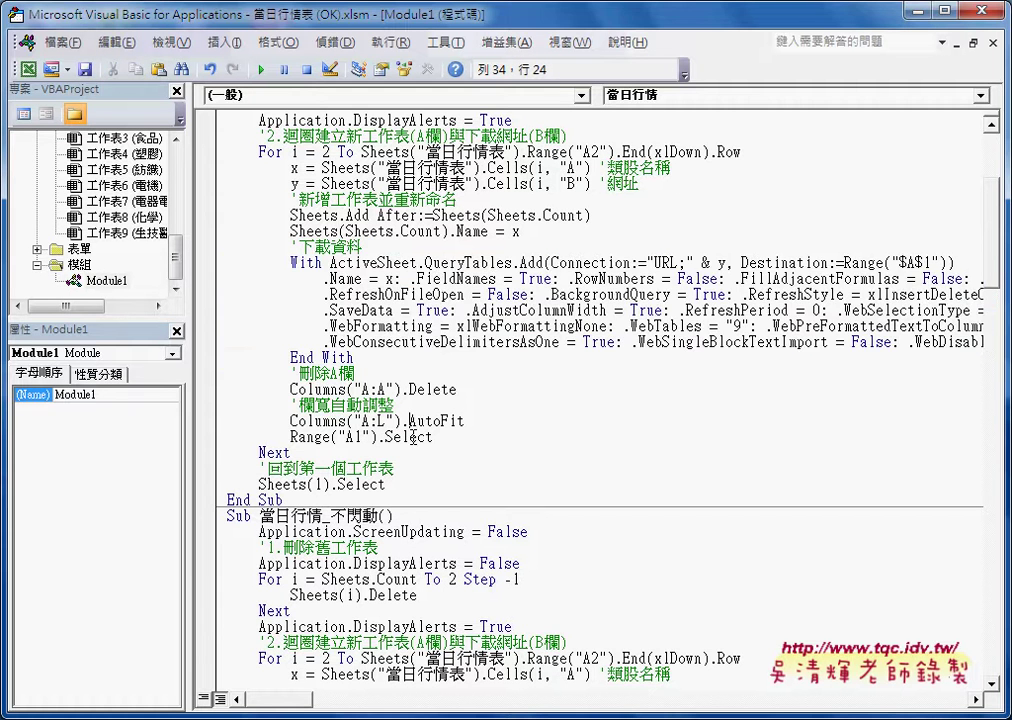
drag(250, 290, 228, 247)
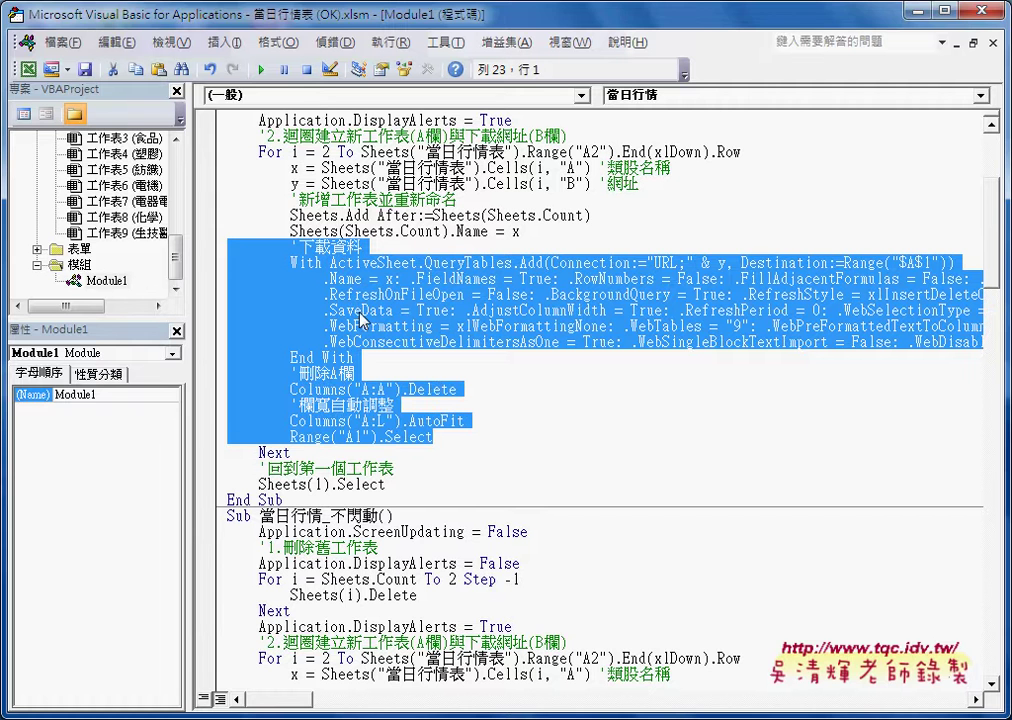